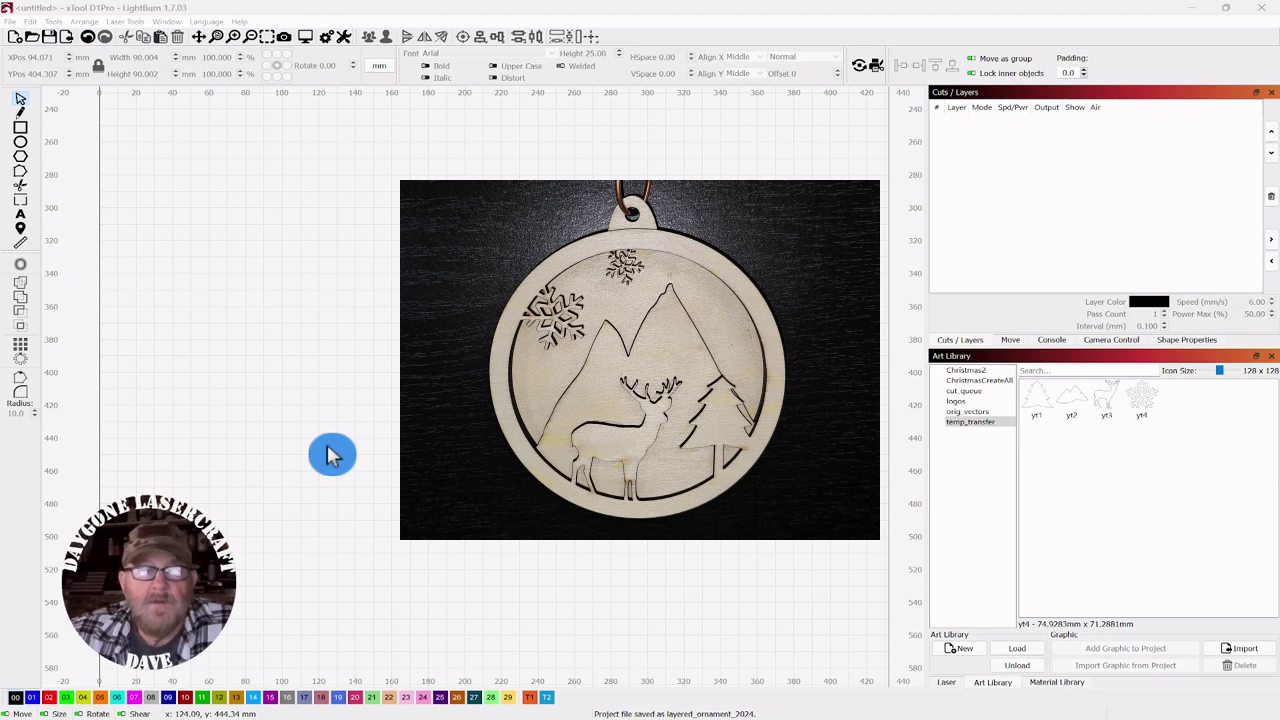
# - Draw a circle near the centre of the canvas with the Ellipse tool and select it
pyautogui.click(20, 143)
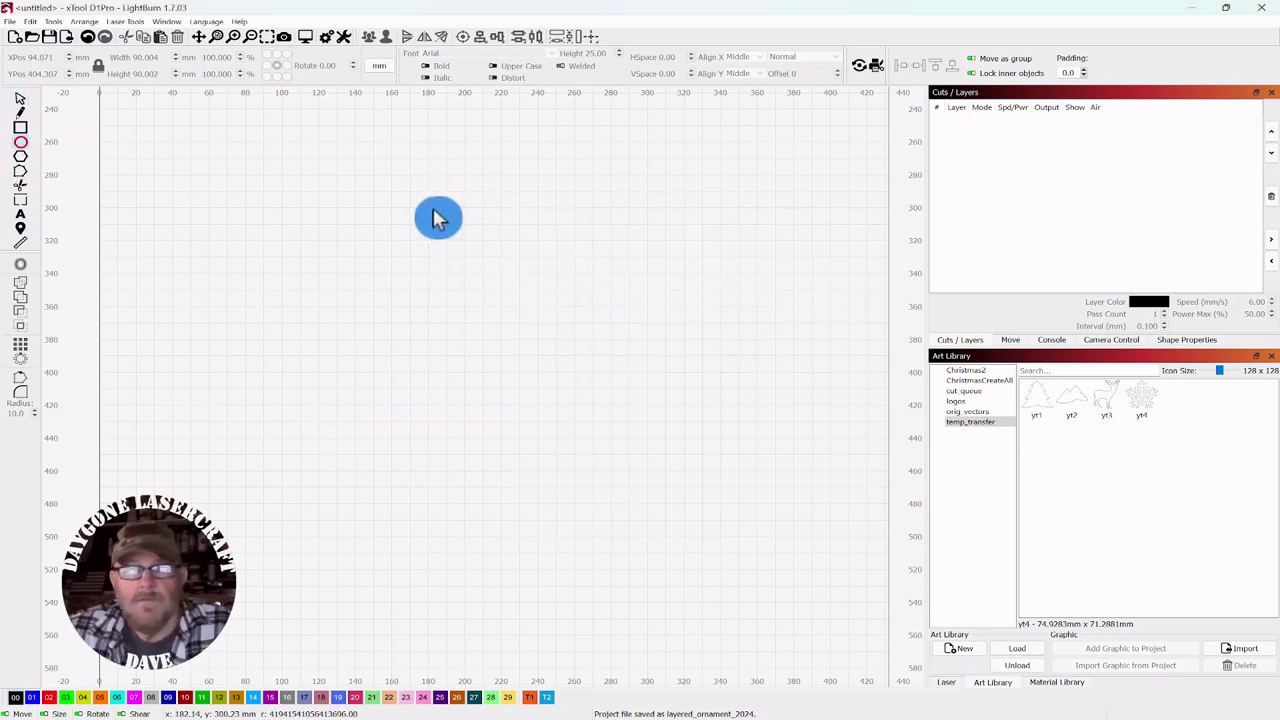
pyautogui.moveTo(434, 211); pyautogui.dragTo(624, 367)
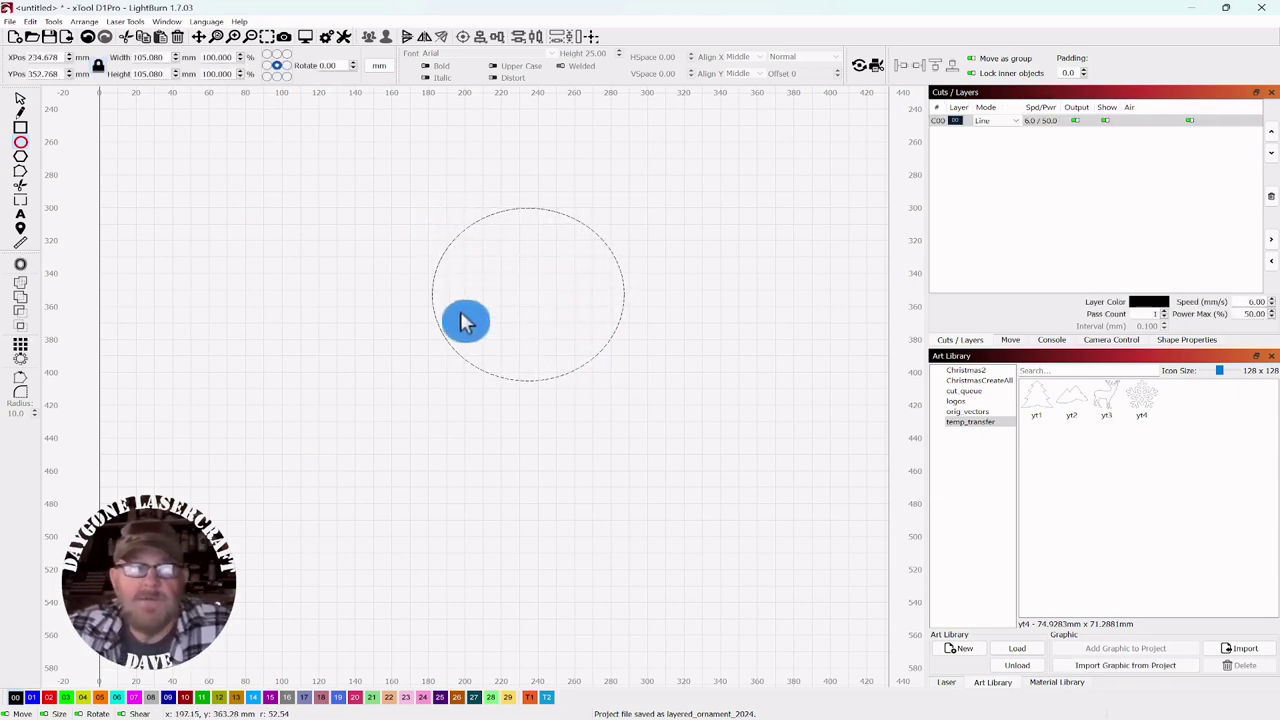
pyautogui.click(18, 102)
pyautogui.click(18, 102)
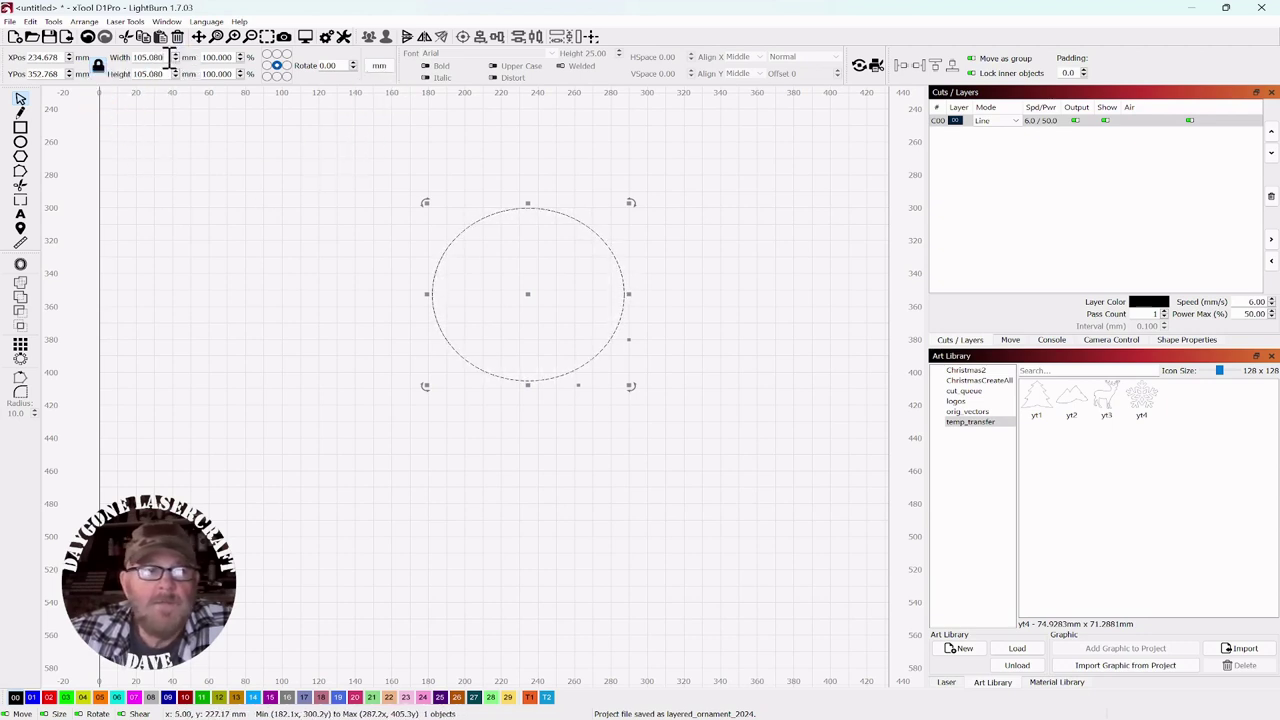
# - Resize the circle to 90 mm wide and 90 mm tall, then recentre the view on it
pyautogui.click(124, 57)
pyautogui.click(290, 262)
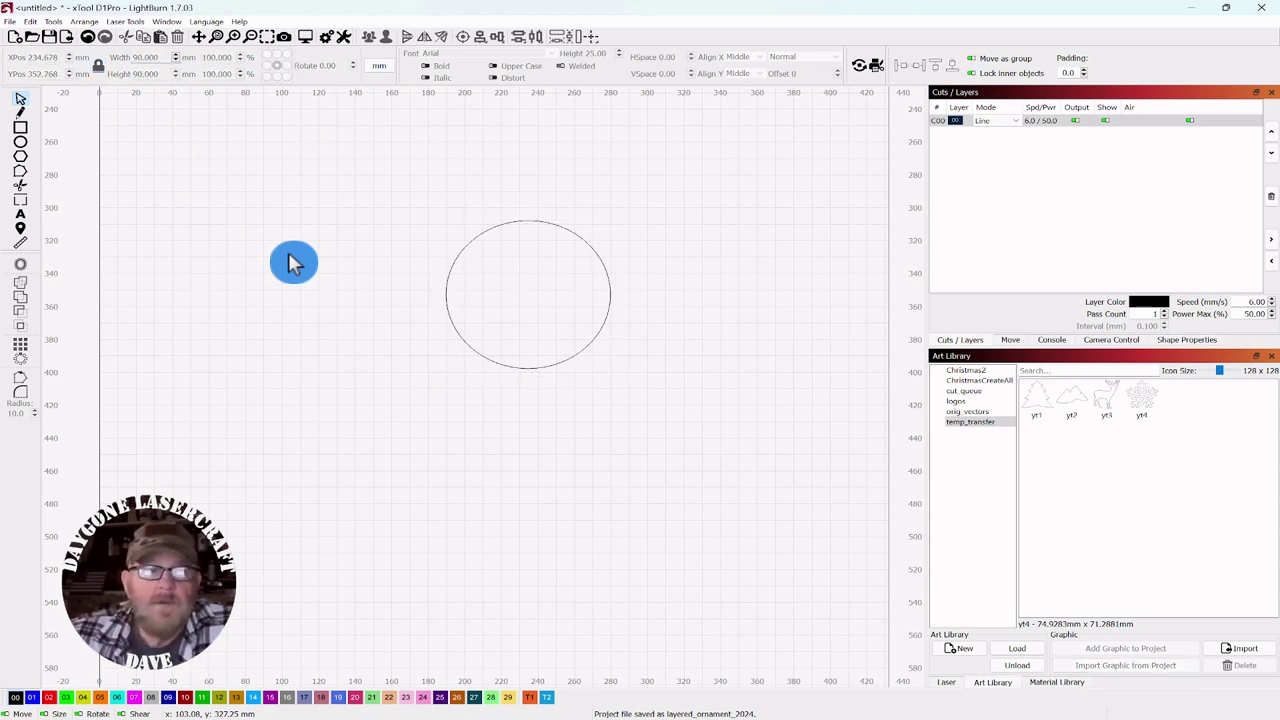
pyautogui.click(596, 212)
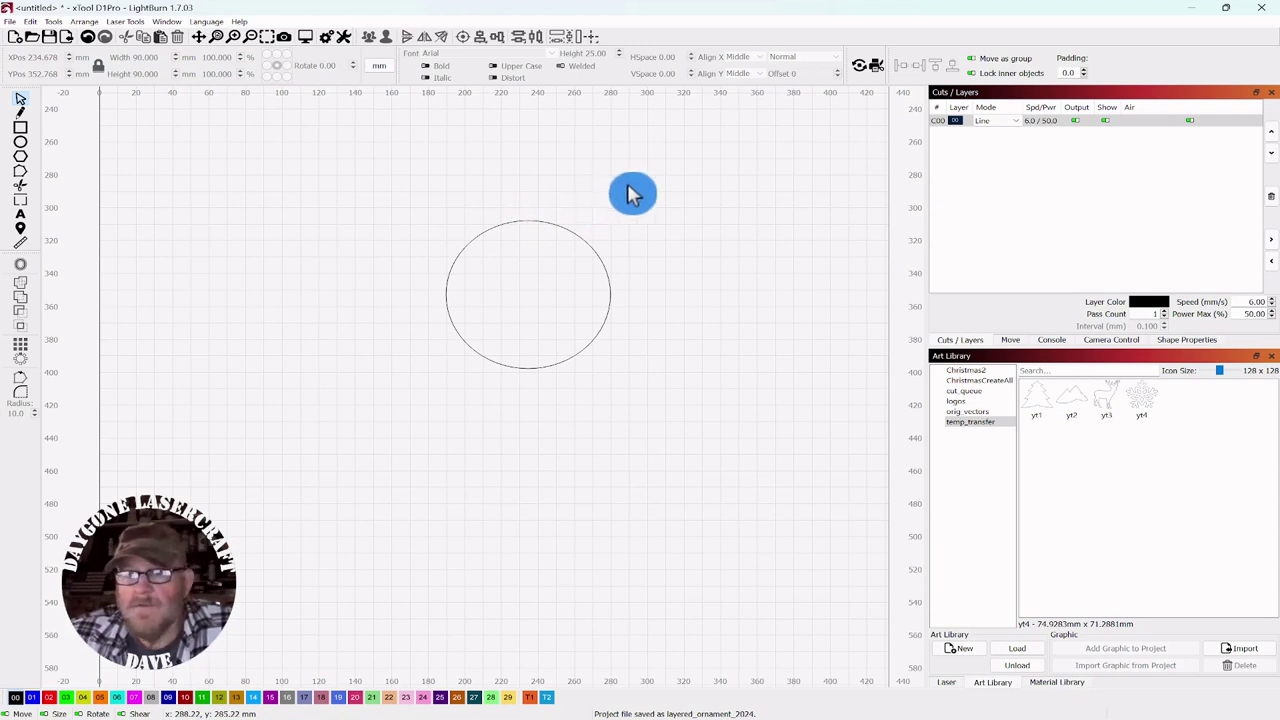
pyautogui.moveTo(636, 193); pyautogui.dragTo(540, 328)
pyautogui.scroll(5, 540, 328)
pyautogui.scroll(-5, 540, 328)
pyautogui.scroll(4, 540, 328)
pyautogui.scroll(-1, 540, 328)
pyautogui.moveTo(537, 271); pyautogui.dragTo(550, 296)
pyautogui.scroll(-3, 550, 300)
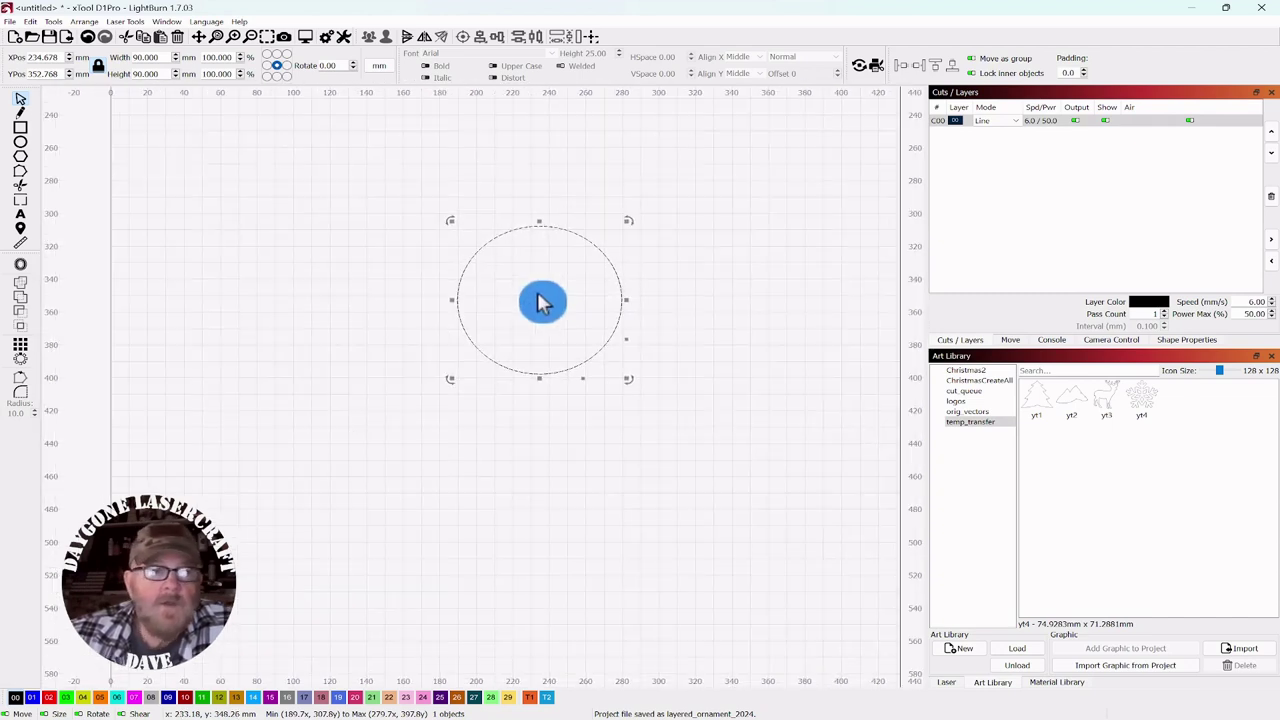
# - Move the 90 mm circle right and duplicate it with Ctrl+D, shifting the copy to its left
pyautogui.click(378, 232)
pyautogui.moveTo(633, 188); pyautogui.dragTo(452, 354)
pyautogui.moveTo(537, 297); pyautogui.dragTo(587, 298)
pyautogui.moveTo(700, 307); pyautogui.dragTo(789, 308)
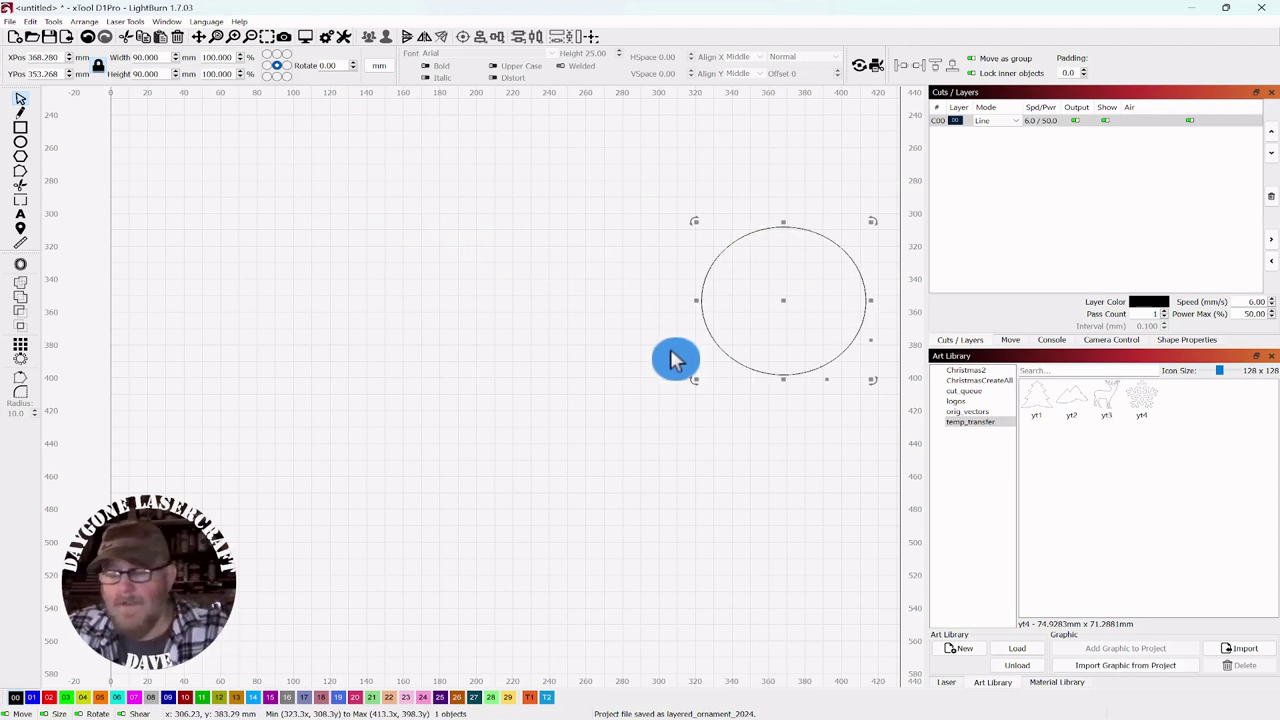
pyautogui.hotkey('ctrl', 'd')
pyautogui.hotkey('shift', 'Left')
pyautogui.hotkey('shift', 'Left')
pyautogui.hotkey('shift', 'Left')
pyautogui.hotkey('shift', 'Left')
pyautogui.hotkey('shift', 'Left')
pyautogui.hotkey('shift', 'Left')
pyautogui.hotkey('shift', 'Left')
pyautogui.hotkey('shift', 'Left')
pyautogui.hotkey('shift', 'Left')
pyautogui.hotkey('shift', 'Left')
pyautogui.hotkey('shift', 'Left')
pyautogui.hotkey('shift', 'Left')
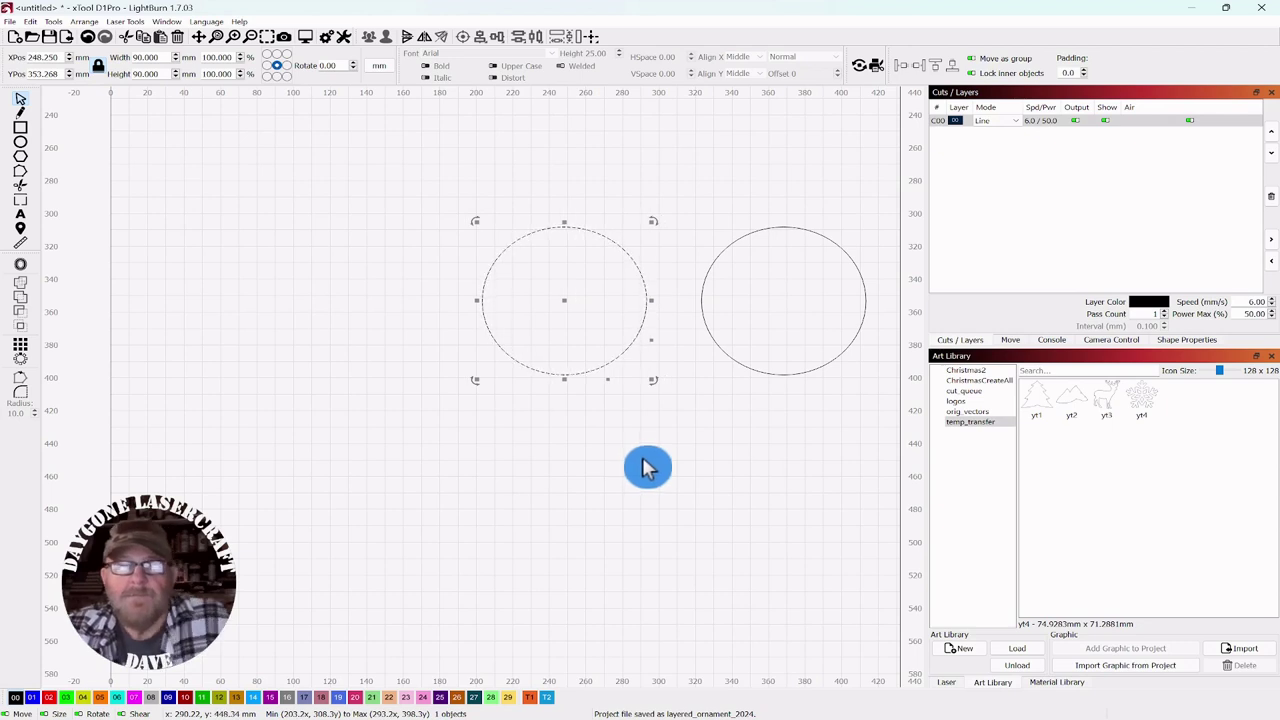
pyautogui.scroll(3, 640, 435)
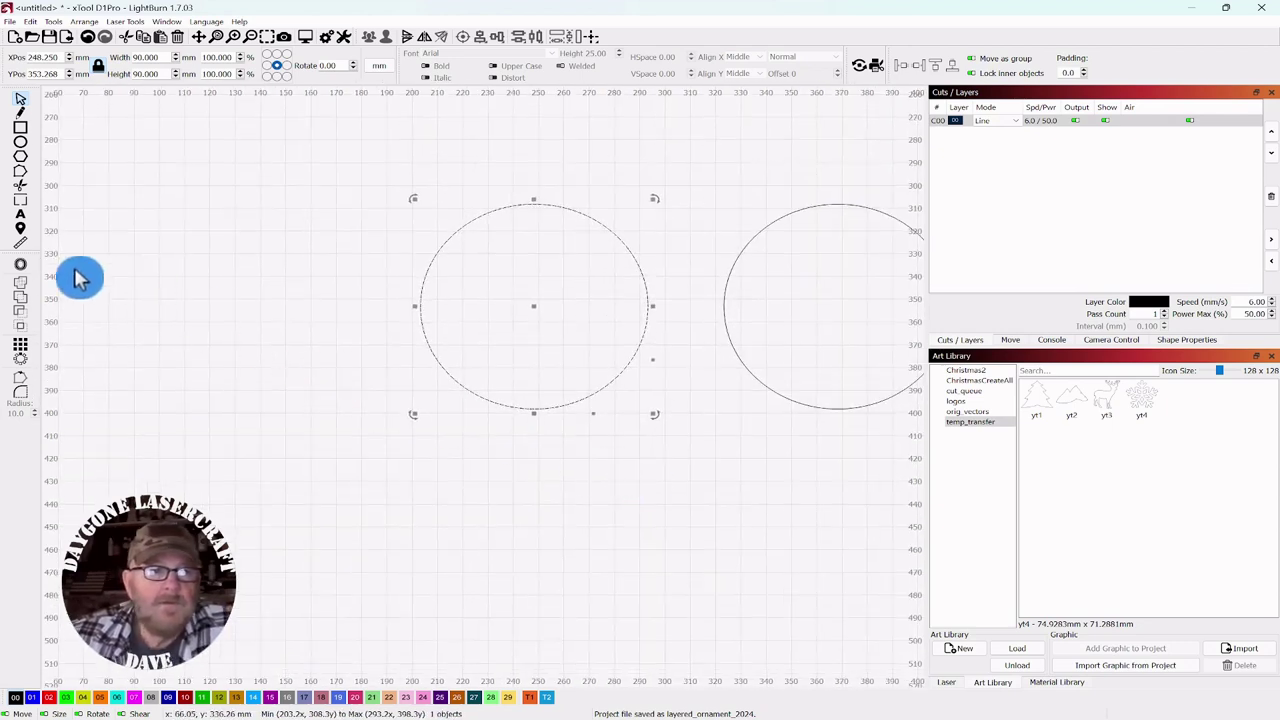
# - Offset the left circle inward by 6.00 mm with round corners to form a ring
pyautogui.click(22, 270)
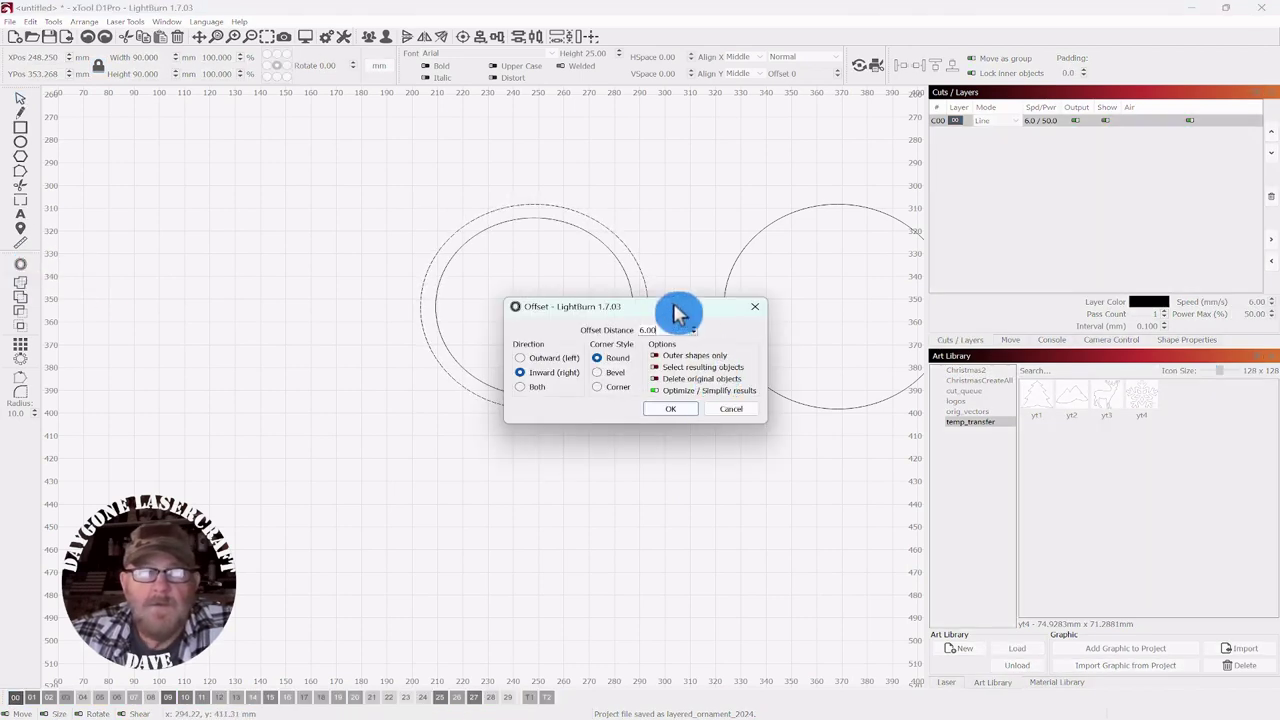
pyautogui.moveTo(675, 312); pyautogui.dragTo(812, 415)
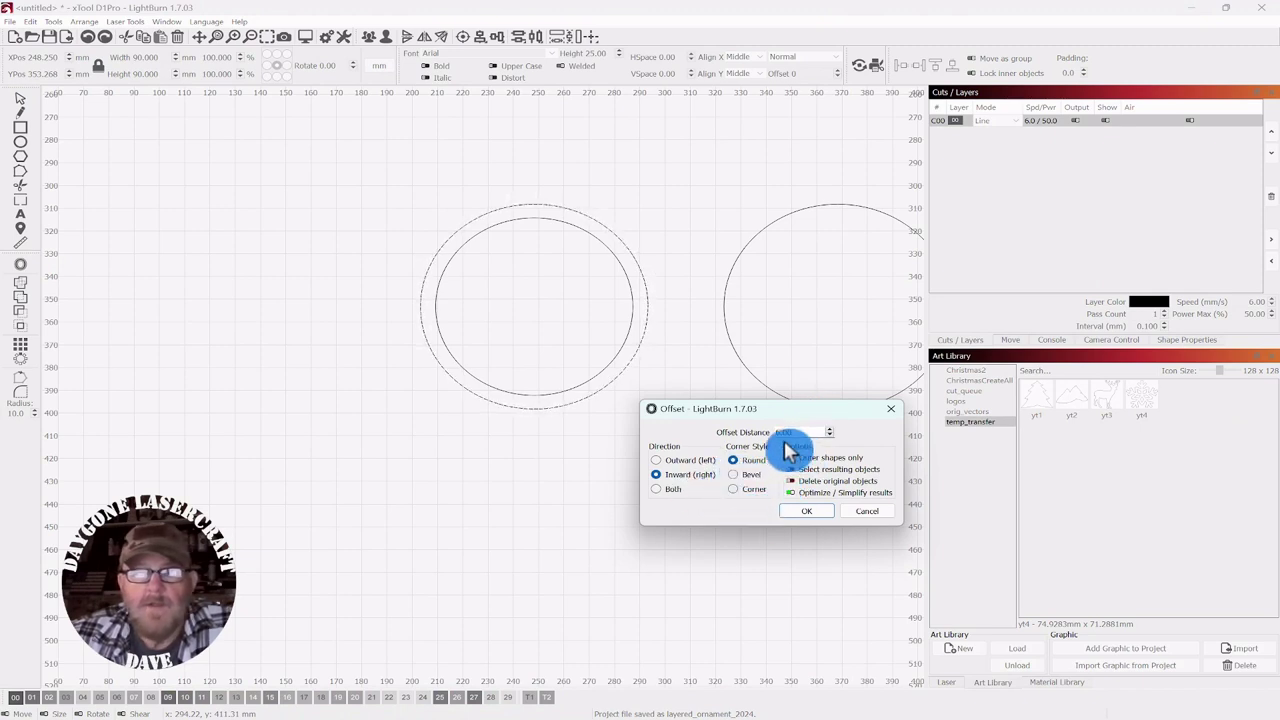
pyautogui.click(806, 514)
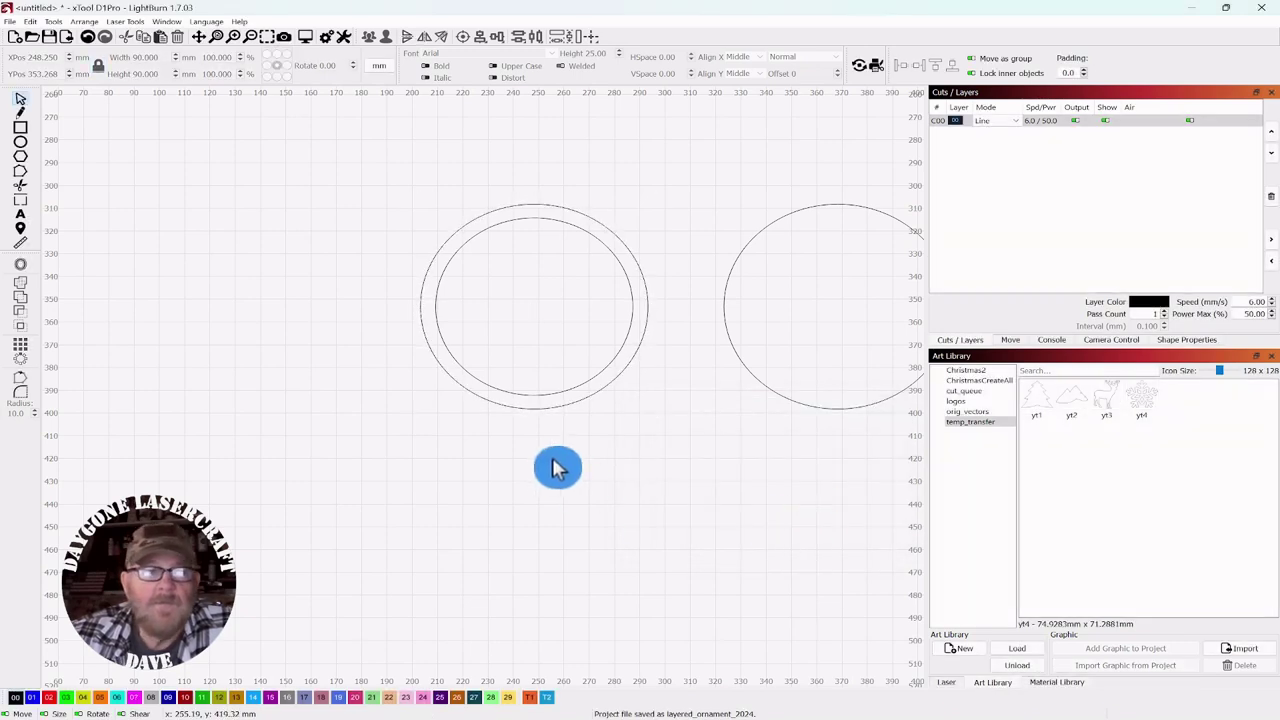
# - Duplicate the ring and move the copy left, leaving two rings beside the plain circle
pyautogui.moveTo(664, 141); pyautogui.dragTo(463, 274)
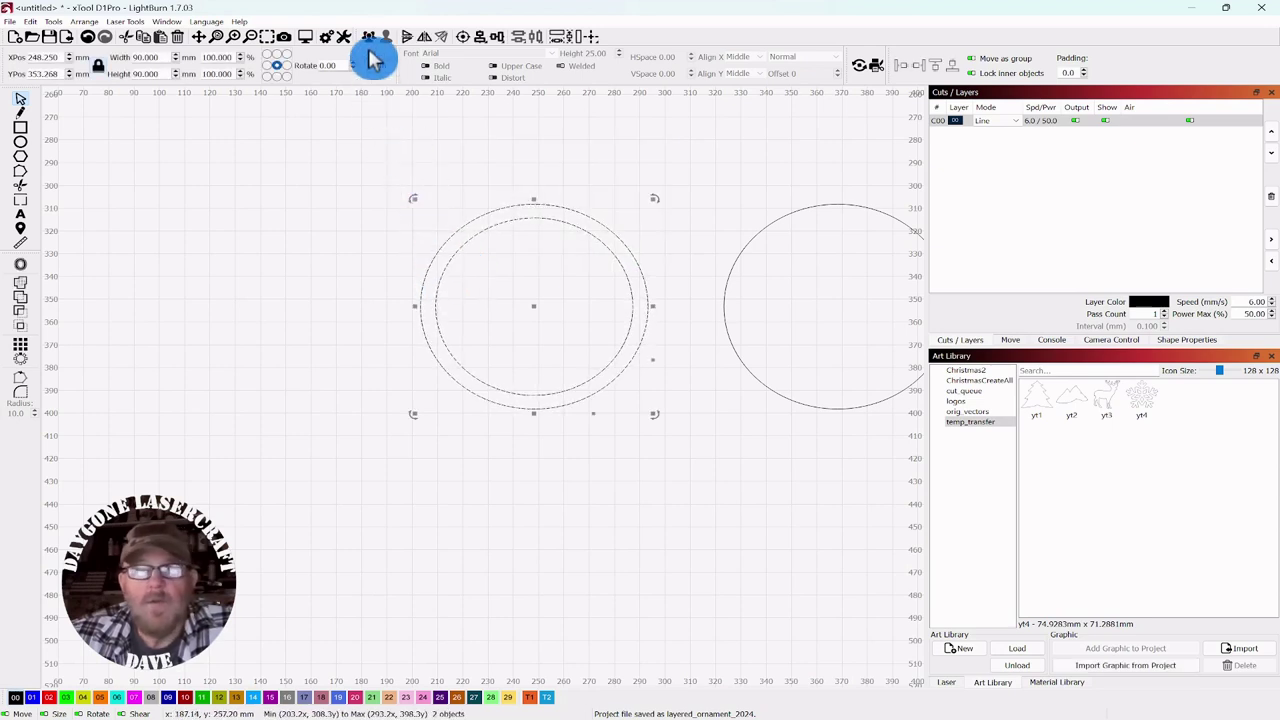
pyautogui.click(340, 157)
pyautogui.moveTo(721, 190); pyautogui.dragTo(441, 300)
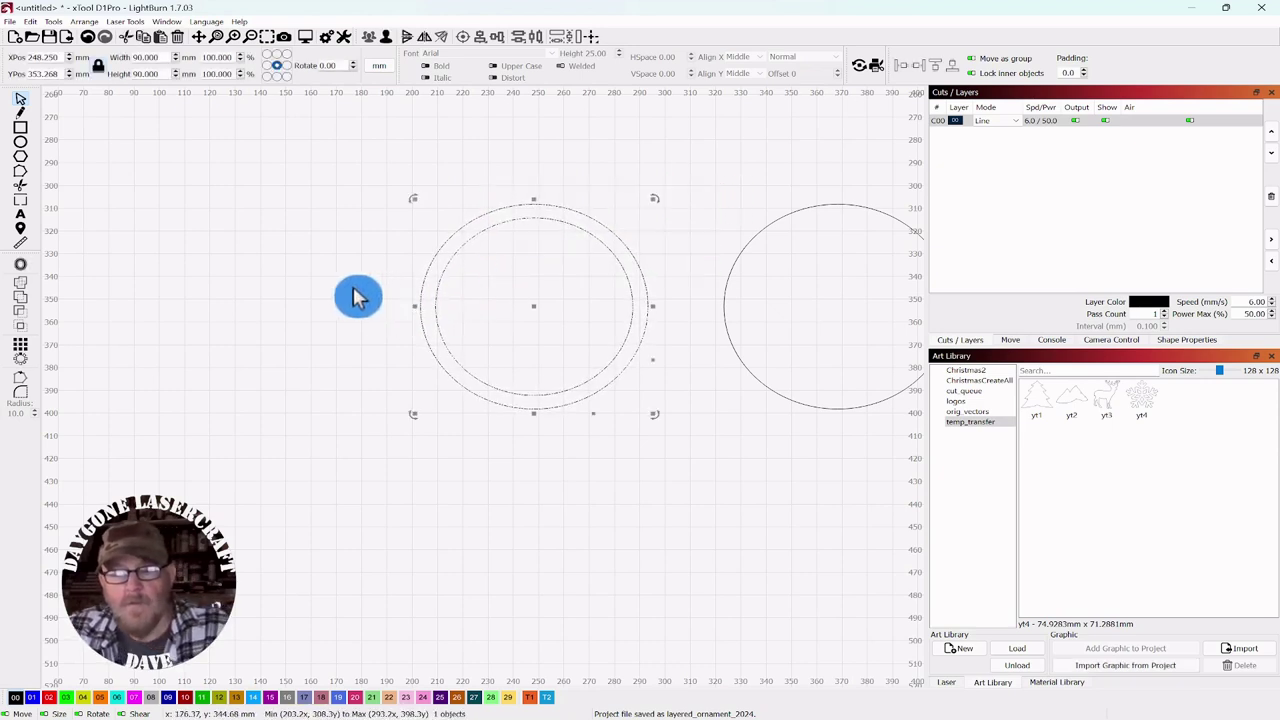
pyautogui.hotkey('ctrl', 'd')
pyautogui.press('Left')
pyautogui.press('Left')
pyautogui.press('Left')
pyautogui.press('Left')
pyautogui.press('Left')
pyautogui.press('Left')
pyautogui.press('Left')
pyautogui.press('Left')
pyautogui.press('Left')
pyautogui.press('Left')
pyautogui.press('Left')
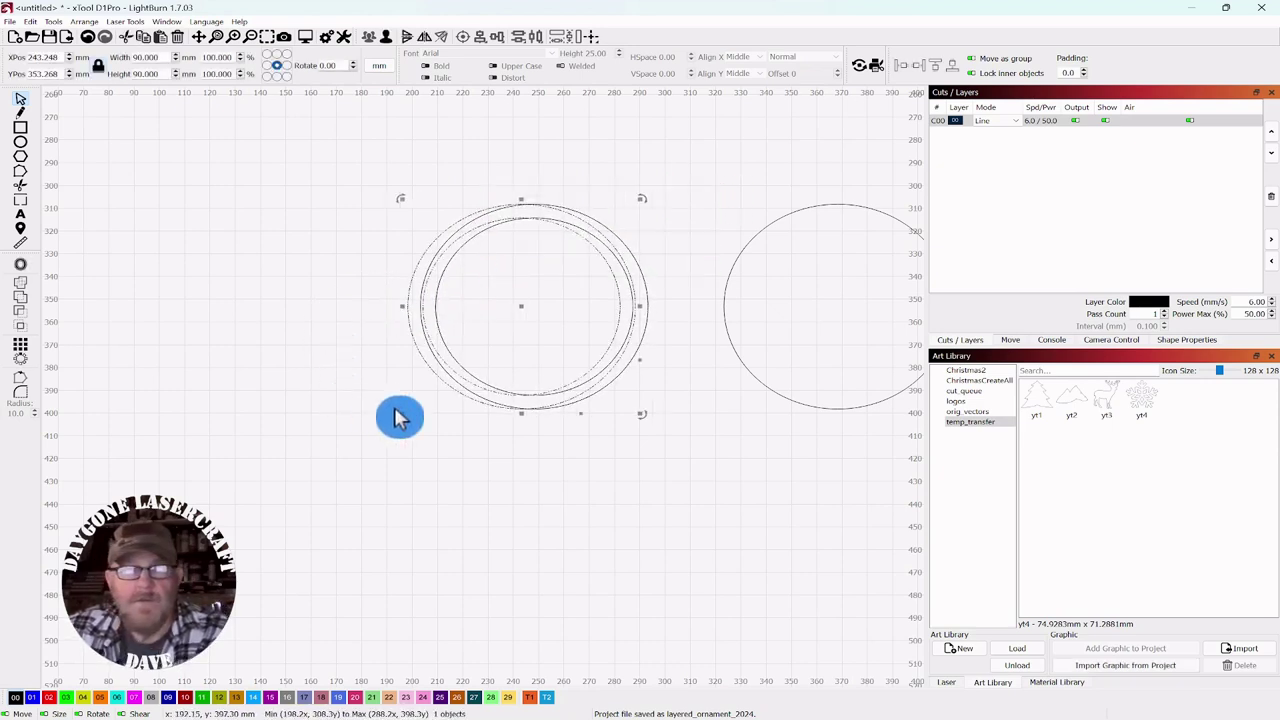
pyautogui.press('Left')
pyautogui.press('Left')
pyautogui.click(637, 463)
pyautogui.scroll(-1, 612, 470)
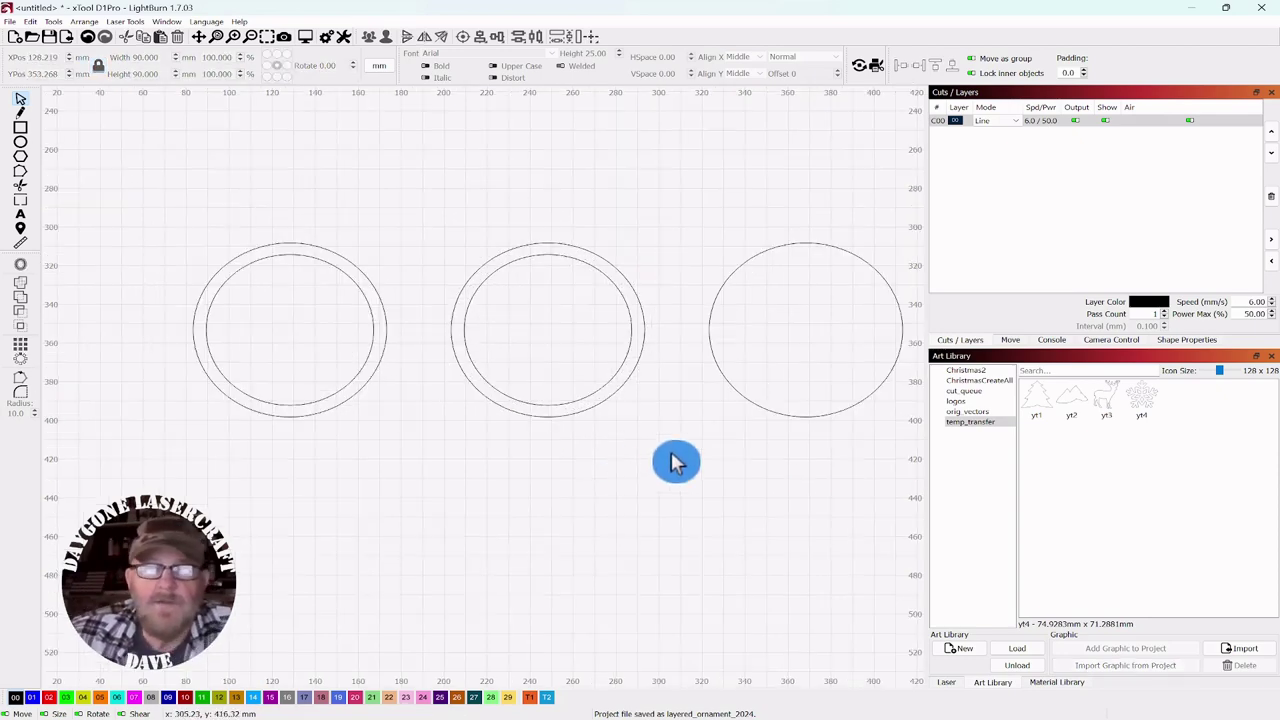
pyautogui.moveTo(674, 460); pyautogui.dragTo(589, 416)
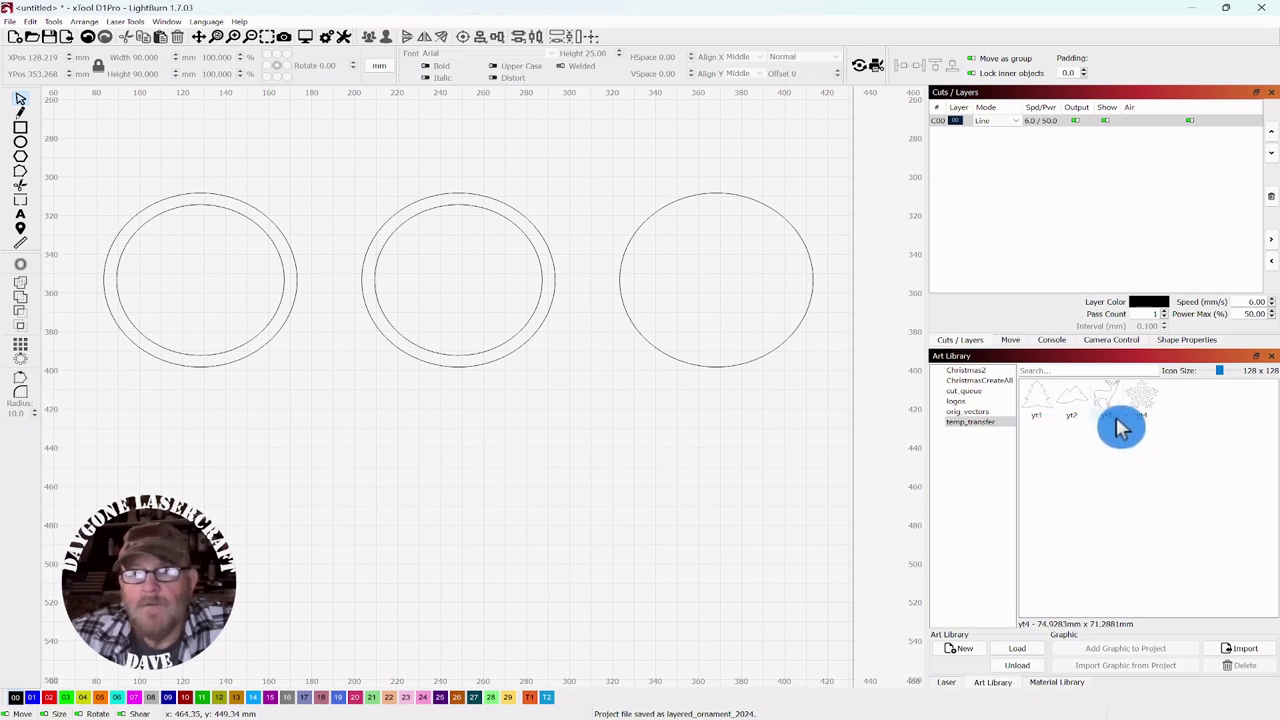
pyautogui.moveTo(1150, 420)
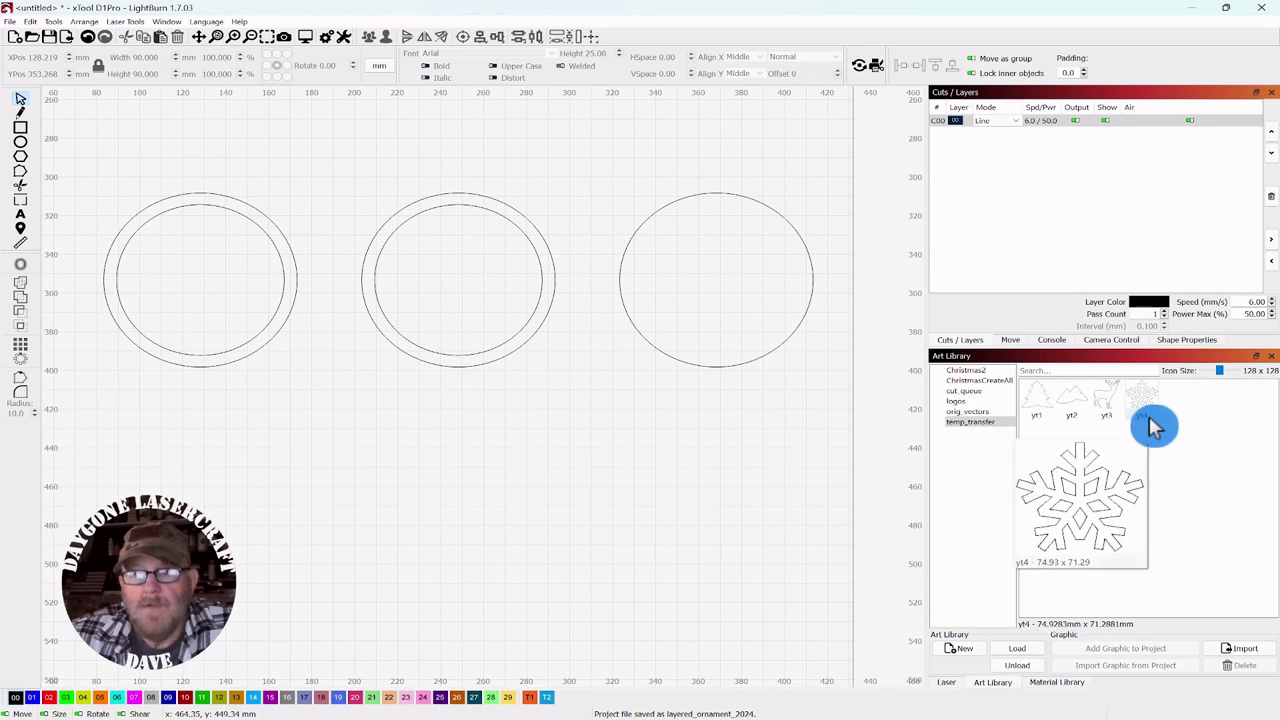
pyautogui.moveTo(1035, 413)
pyautogui.moveTo(1075, 413)
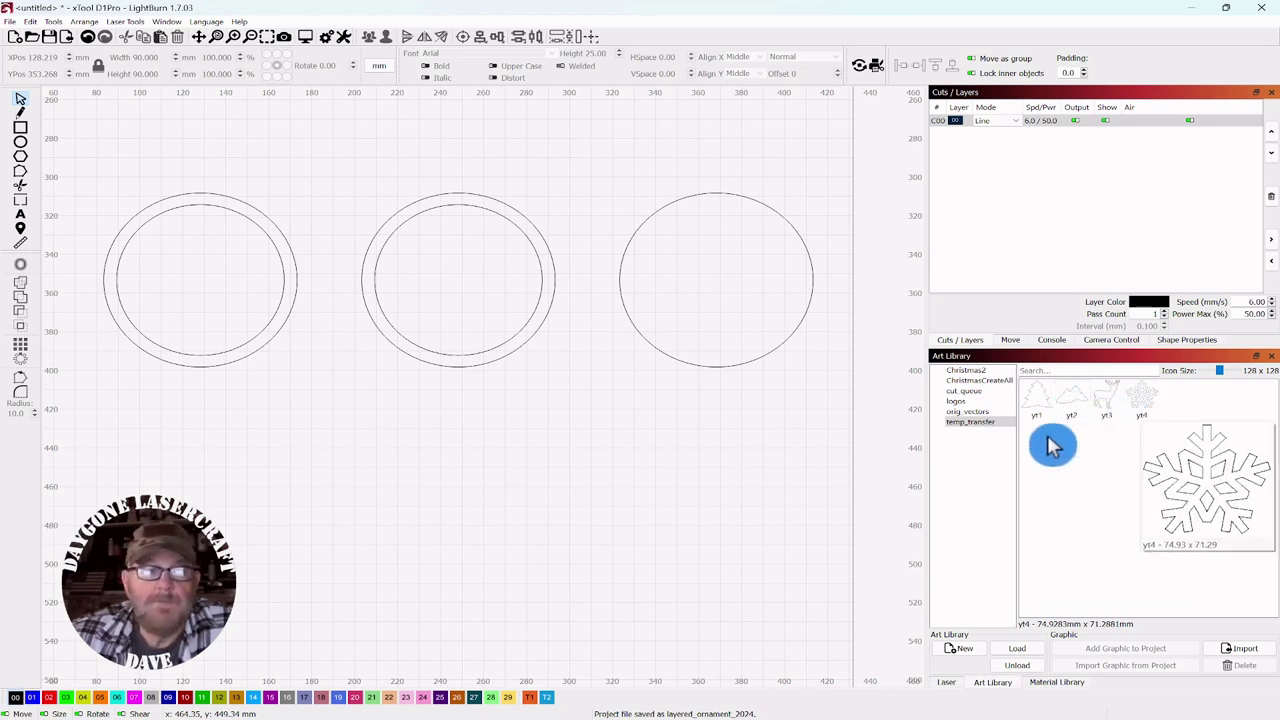
pyautogui.scroll(-1, 700, 437)
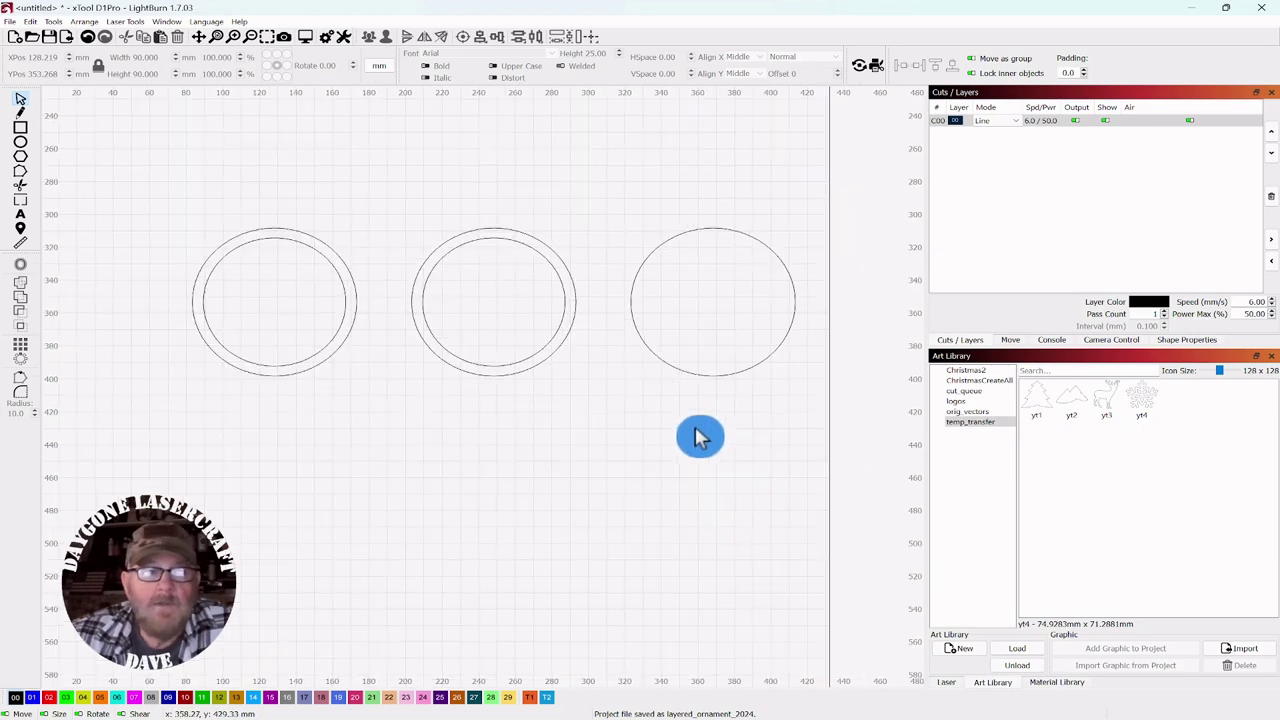
pyautogui.moveTo(700, 437); pyautogui.dragTo(663, 434)
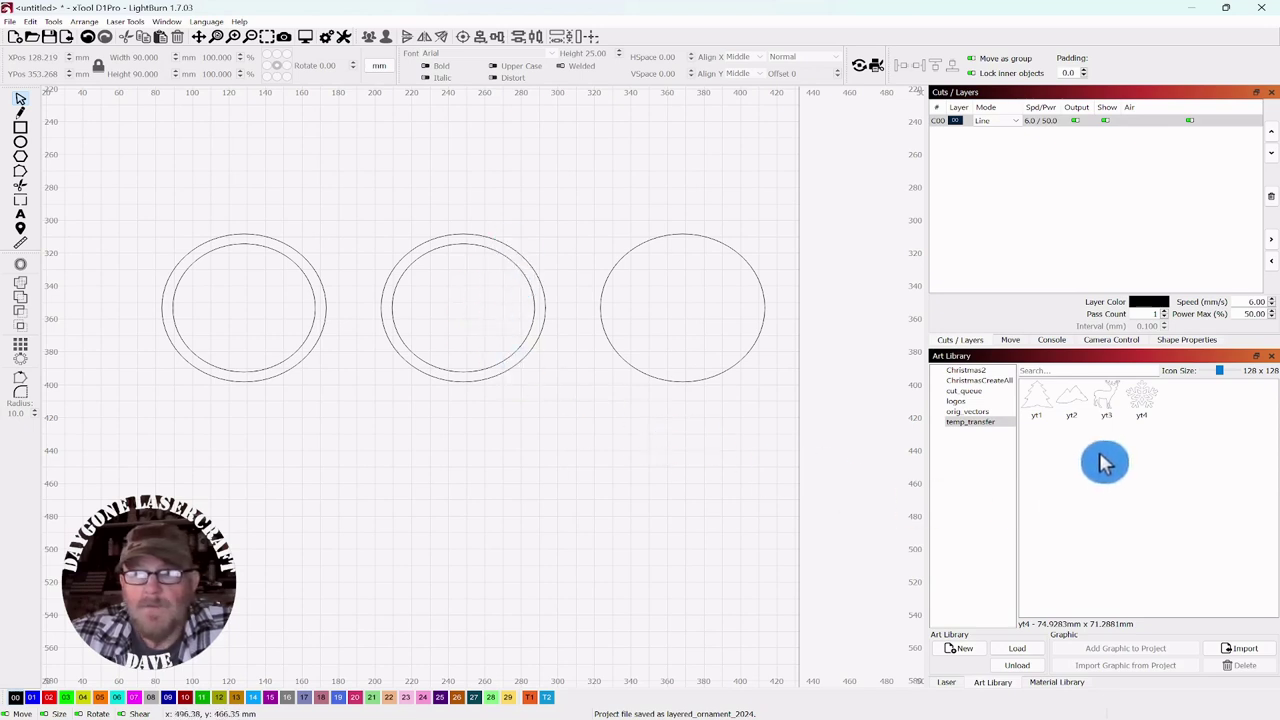
# - Place the mountain artwork below the circles and shift it further left
pyautogui.moveTo(1072, 406); pyautogui.dragTo(458, 460)
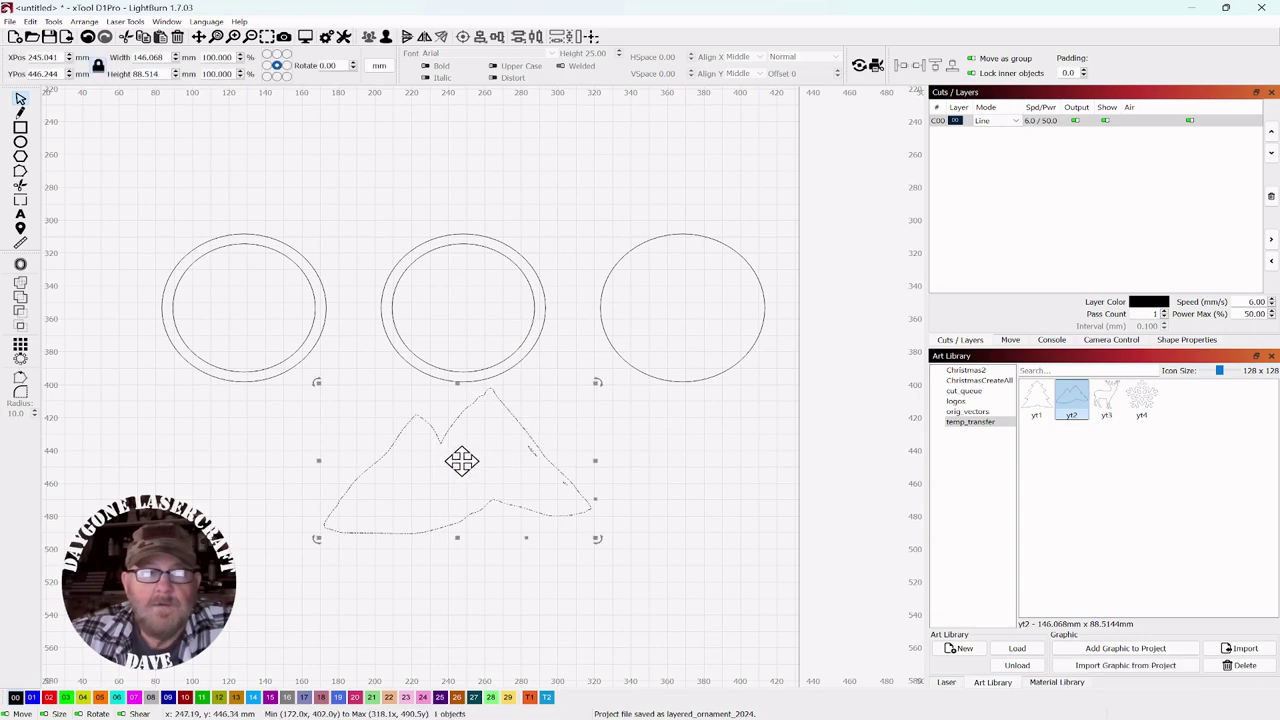
pyautogui.moveTo(679, 476); pyautogui.dragTo(703, 360)
pyautogui.click(686, 471)
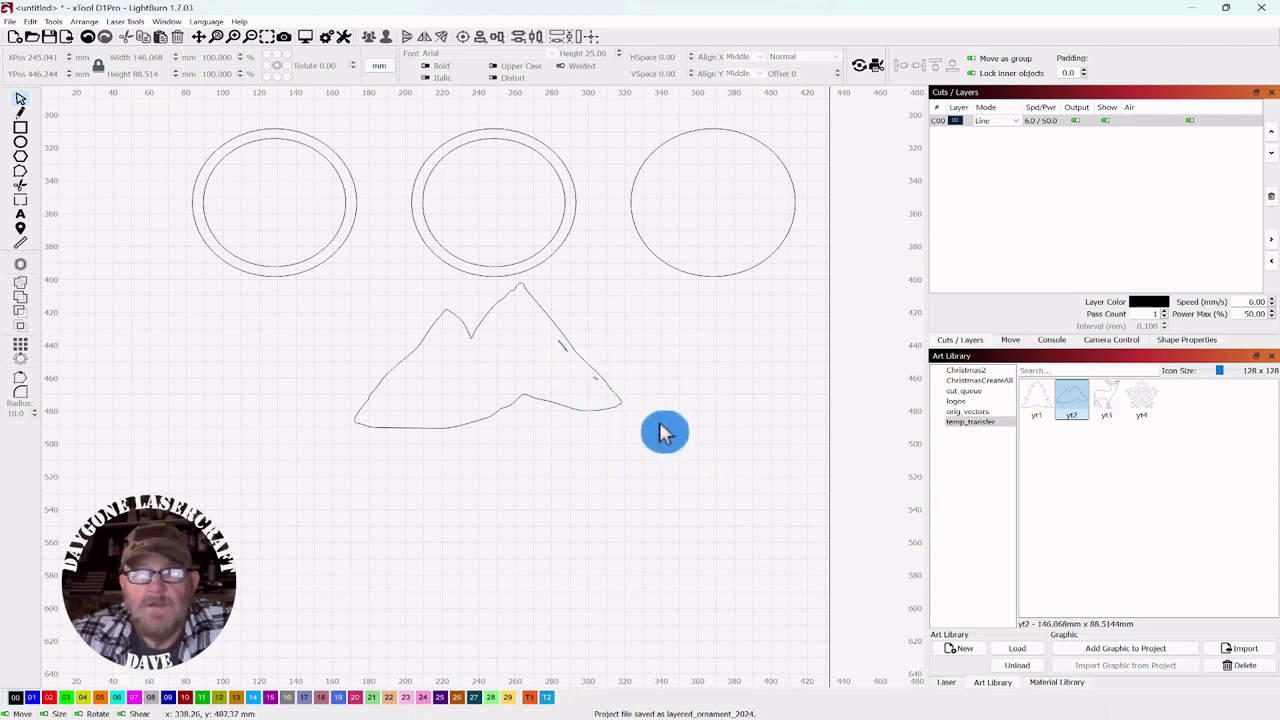
pyautogui.scroll(-2, 663, 431)
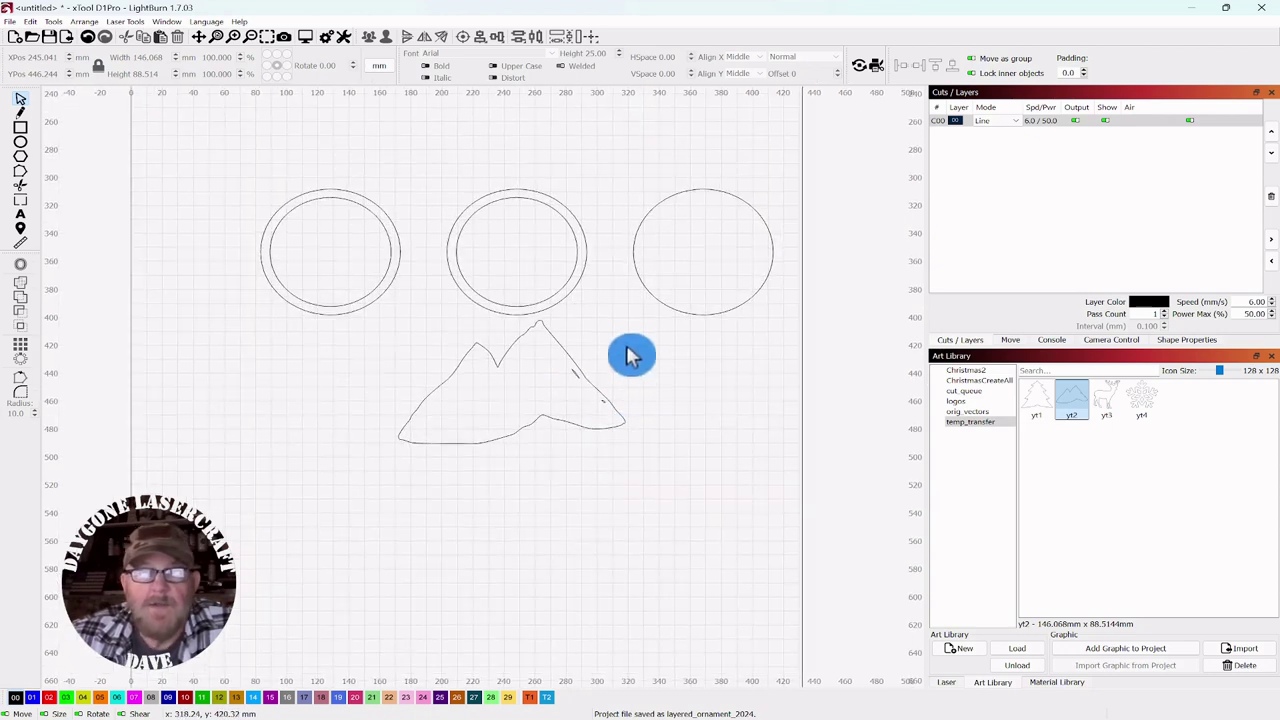
pyautogui.moveTo(626, 350); pyautogui.dragTo(518, 433)
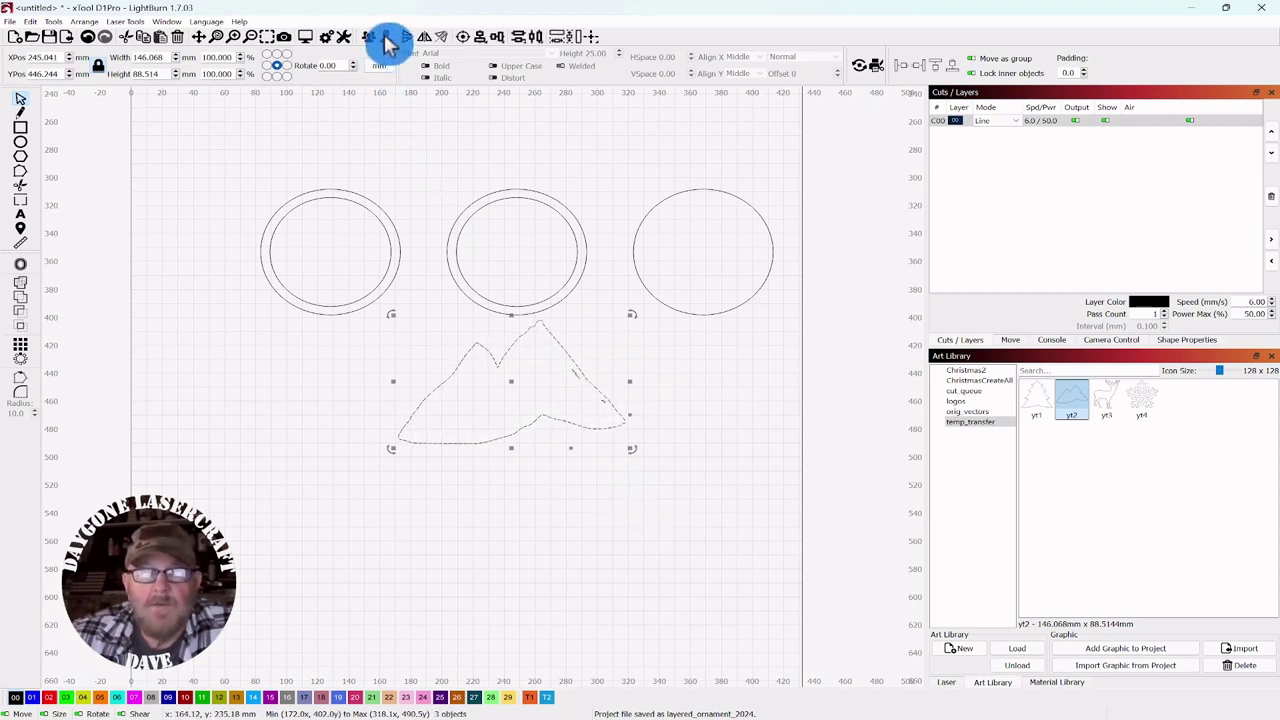
pyautogui.click(757, 414)
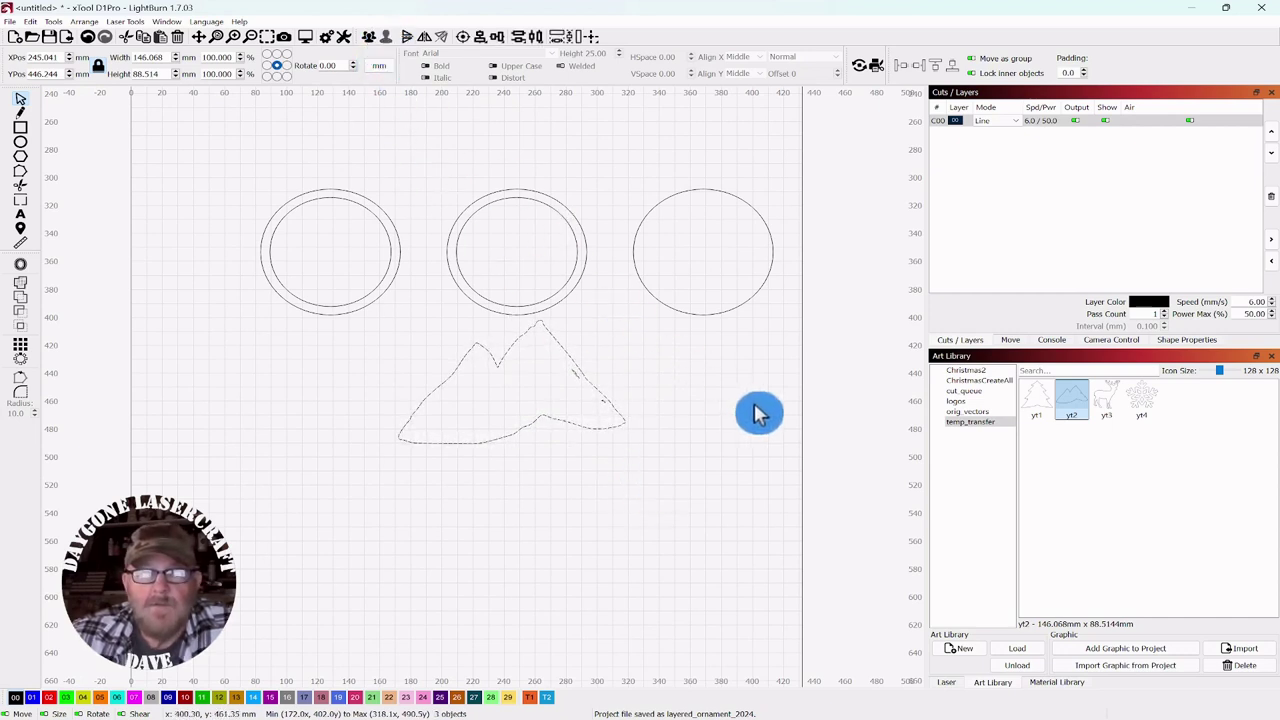
pyautogui.click(552, 350)
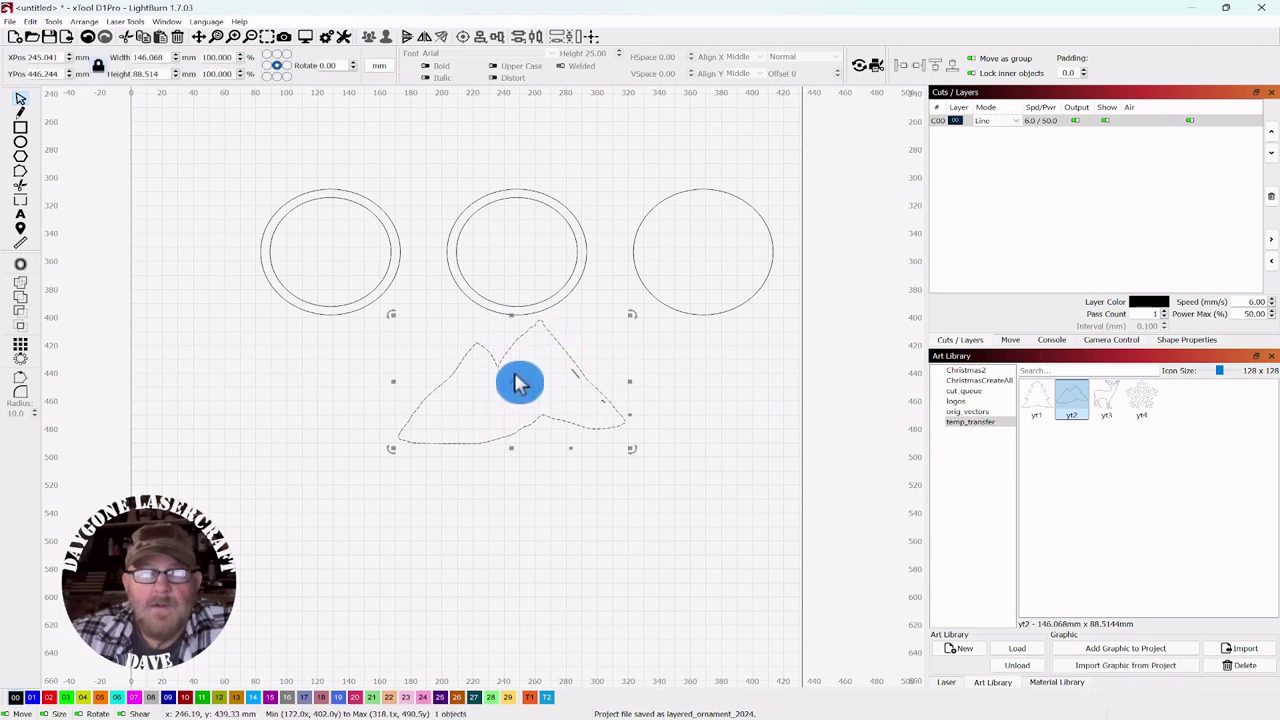
pyautogui.moveTo(511, 381); pyautogui.dragTo(414, 383)
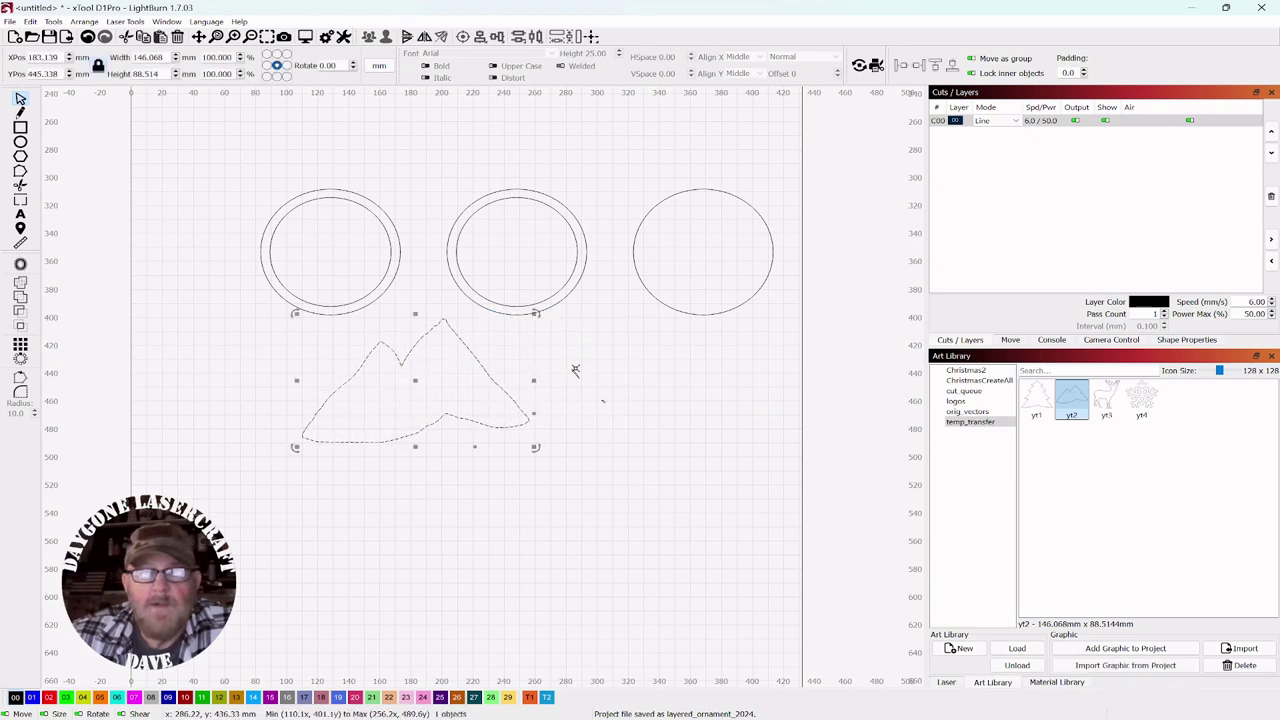
# - Delete the two small stray marks beside the mountain and reselect the mountain outline
pyautogui.click(648, 365)
pyautogui.moveTo(645, 358); pyautogui.dragTo(567, 430)
pyautogui.press('Delete')
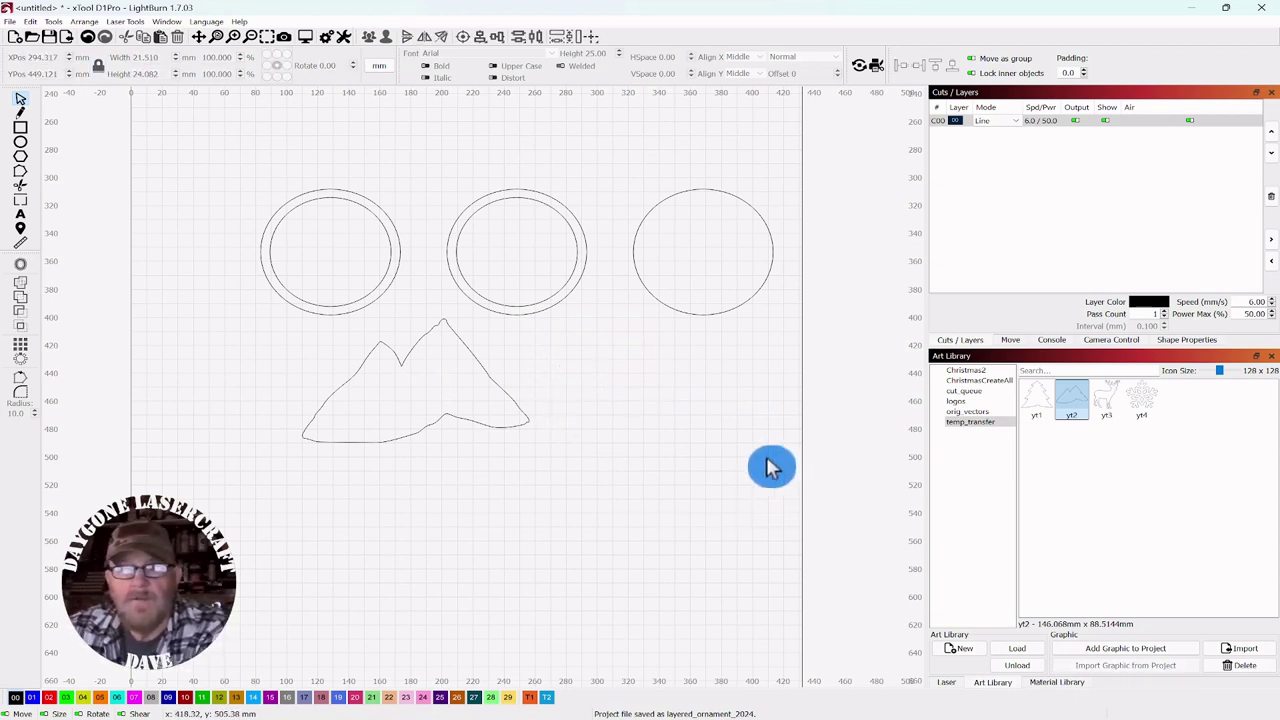
pyautogui.moveTo(557, 337); pyautogui.dragTo(409, 403)
pyautogui.scroll(1, 596, 414)
pyautogui.scroll(2, 600, 410)
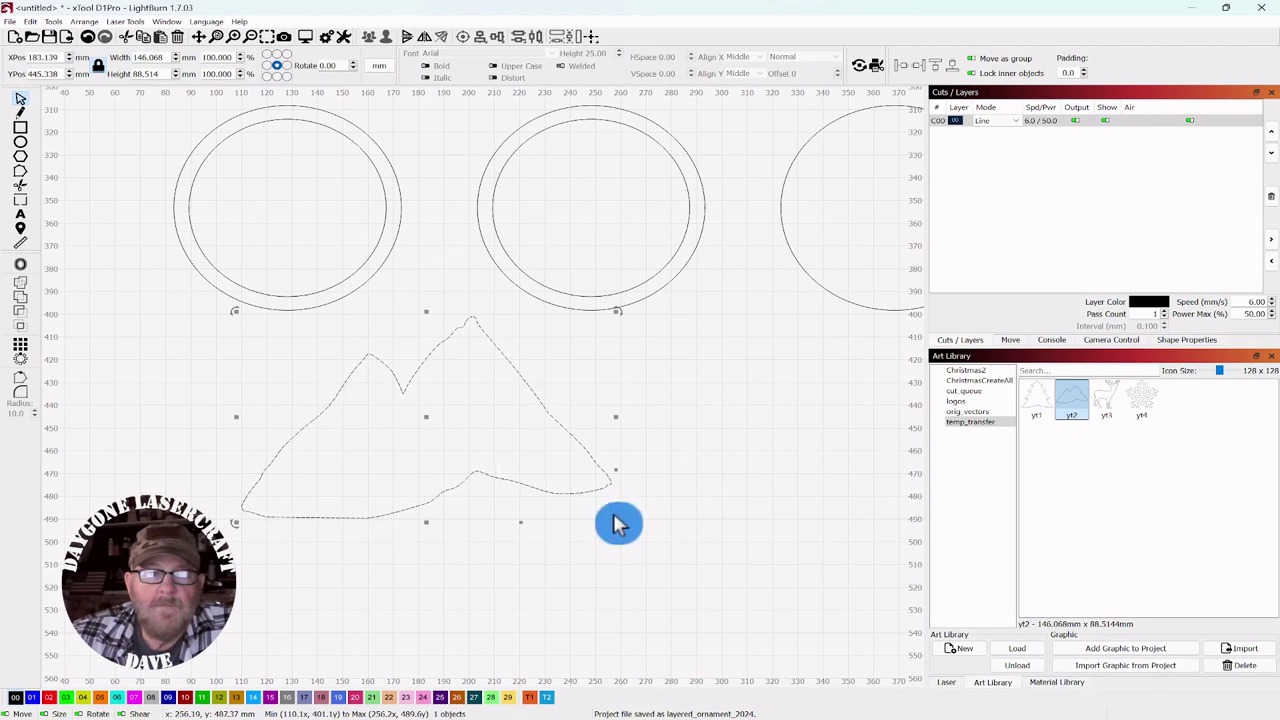
# - Scale the mountain down to about 71.5 by 57.6 mm and fit it inside the middle ring
pyautogui.moveTo(618, 523); pyautogui.dragTo(429, 406)
pyautogui.moveTo(329, 363); pyautogui.dragTo(568, 229)
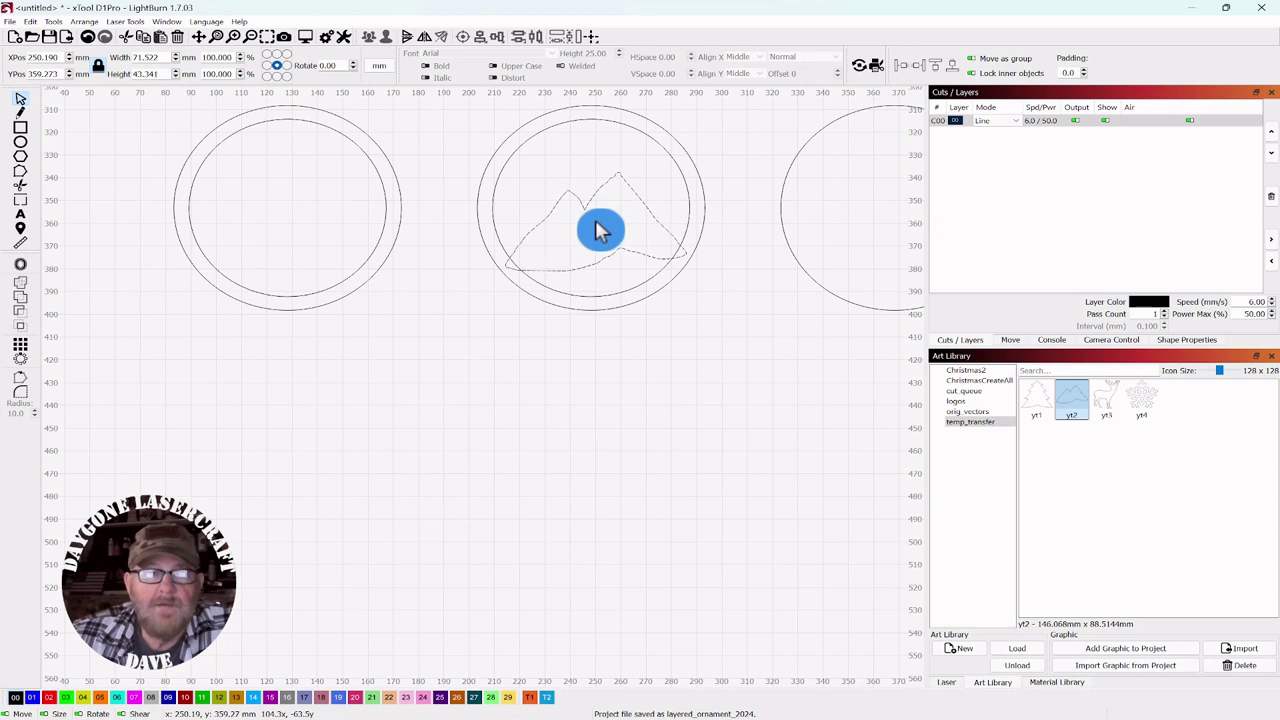
pyautogui.moveTo(597, 230); pyautogui.dragTo(594, 223)
pyautogui.click(537, 189)
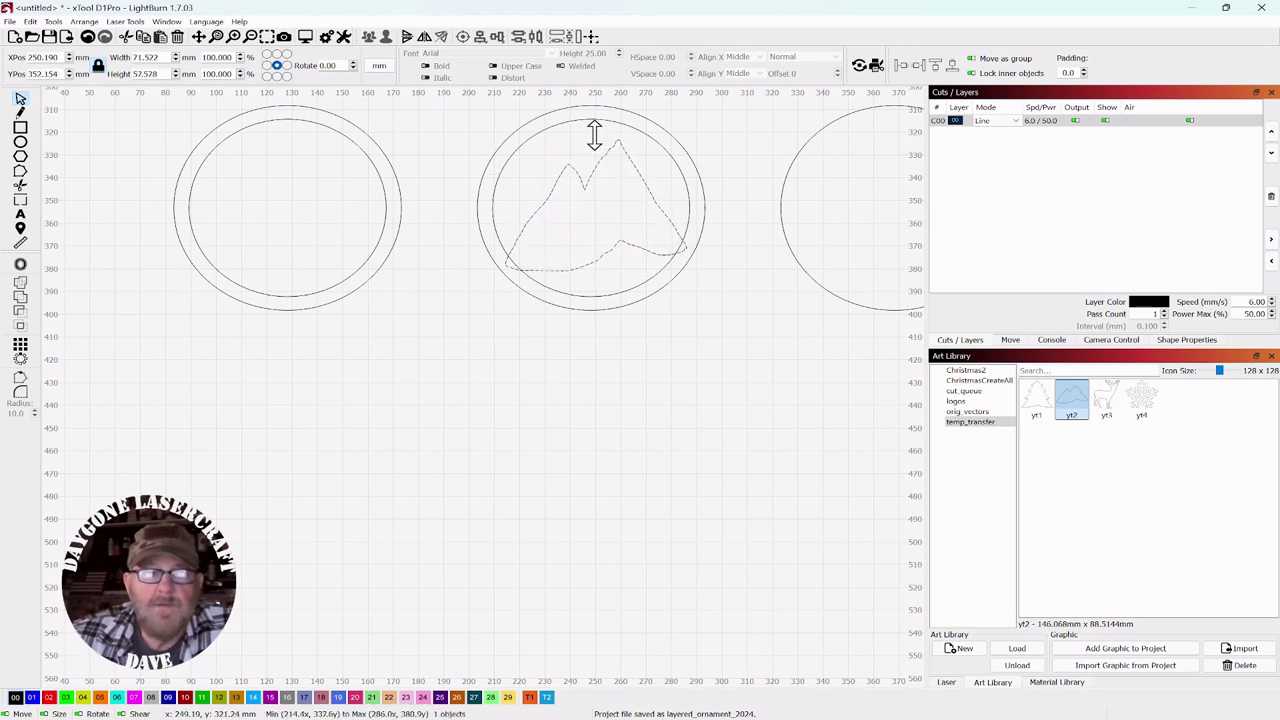
pyautogui.click(600, 166)
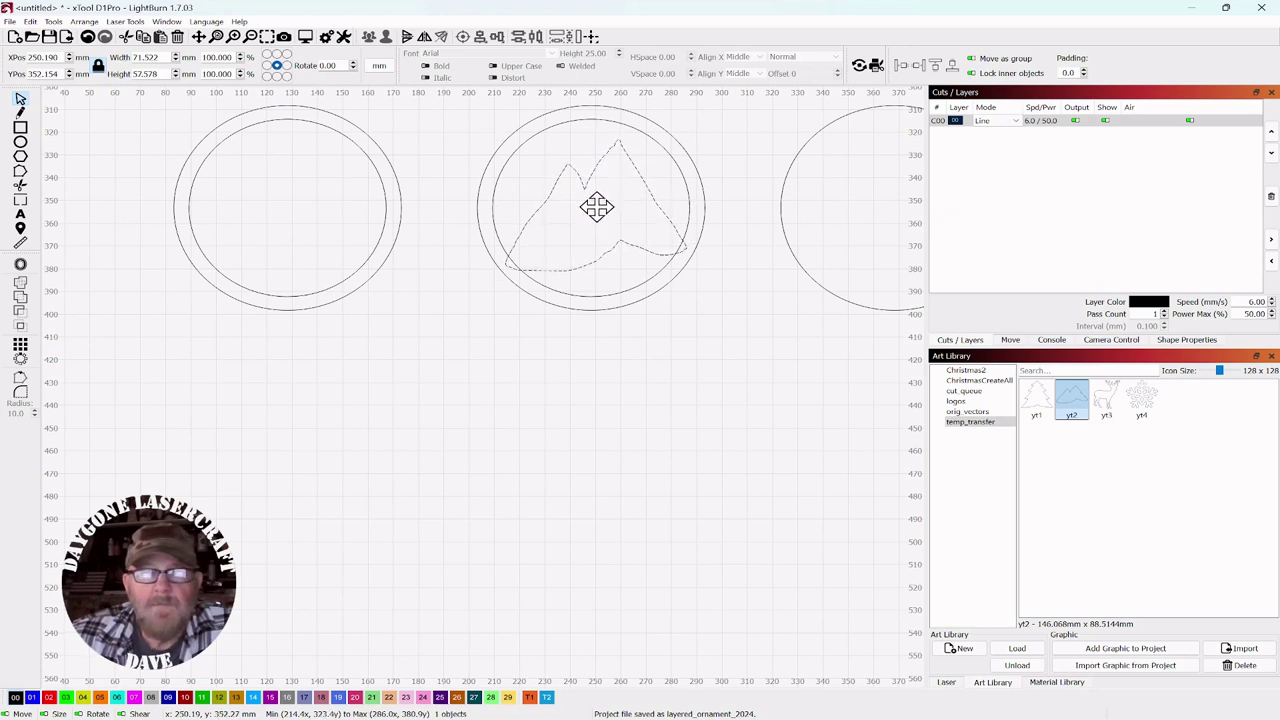
pyautogui.moveTo(596, 207); pyautogui.dragTo(600, 218)
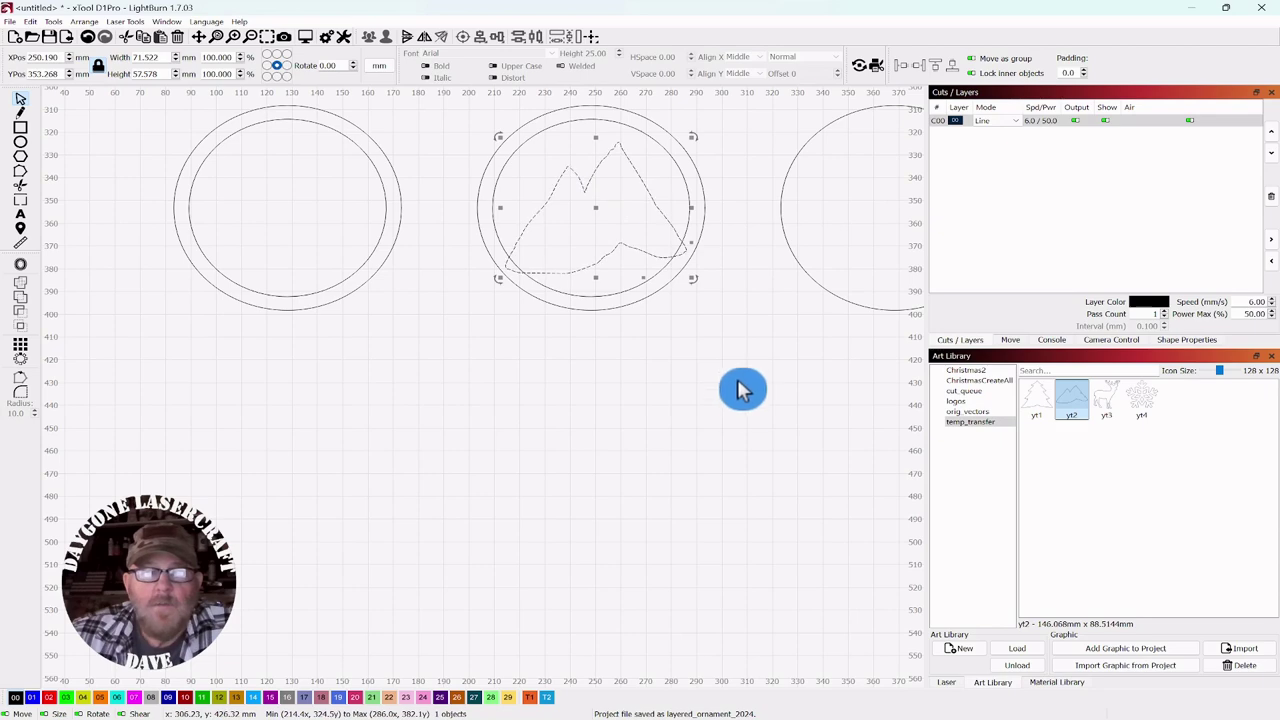
pyautogui.moveTo(734, 394); pyautogui.dragTo(735, 443)
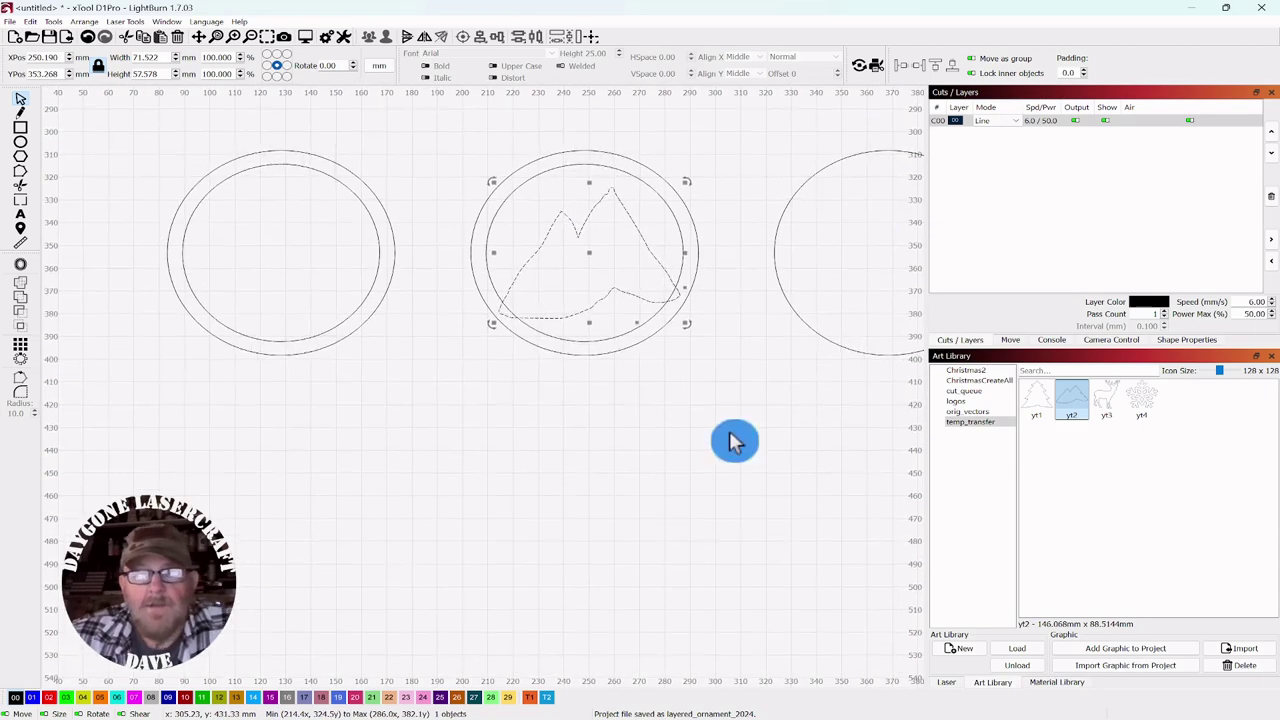
pyautogui.scroll(-1, 735, 443)
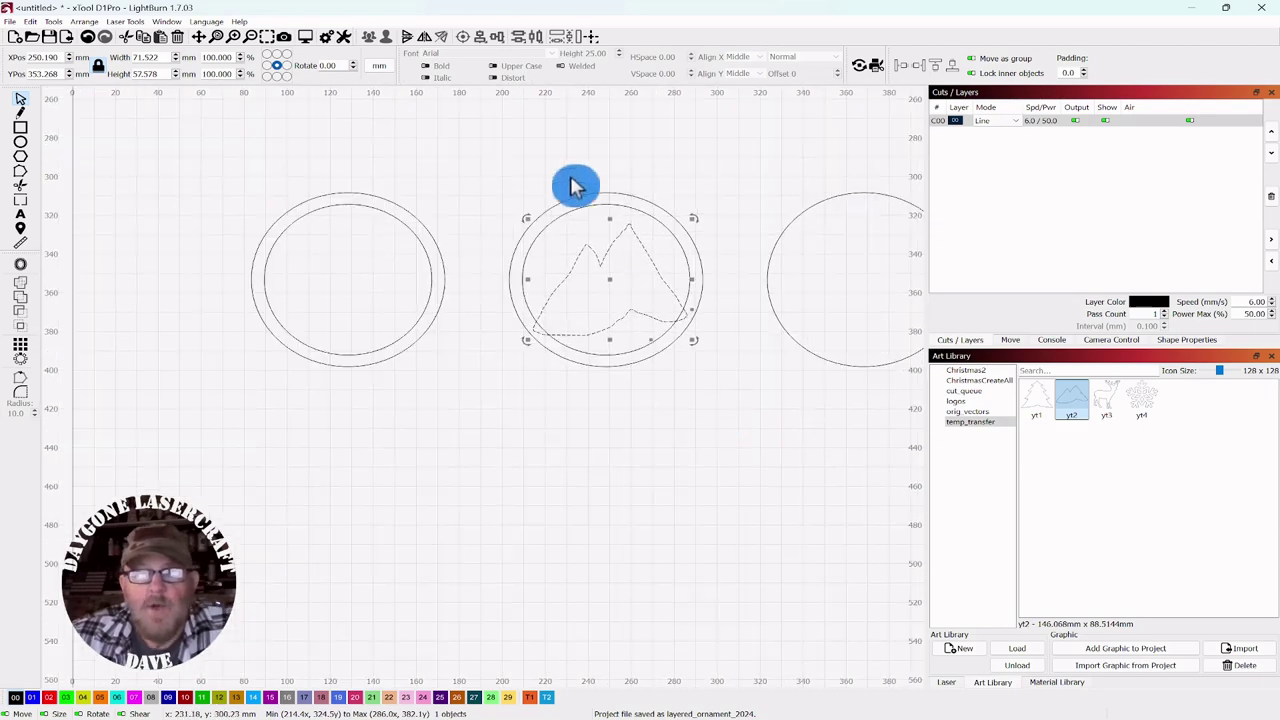
pyautogui.click(812, 401)
pyautogui.moveTo(766, 420); pyautogui.dragTo(681, 405)
pyautogui.click(686, 414)
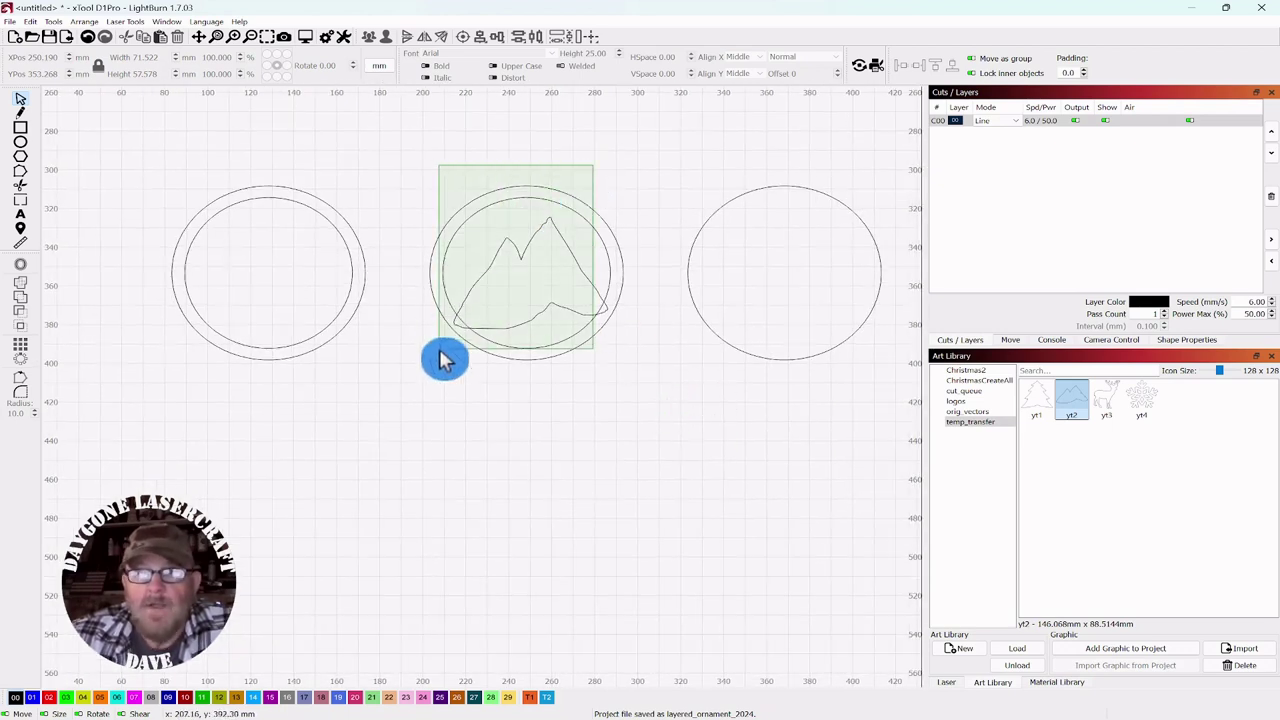
pyautogui.moveTo(445, 360); pyautogui.dragTo(443, 357)
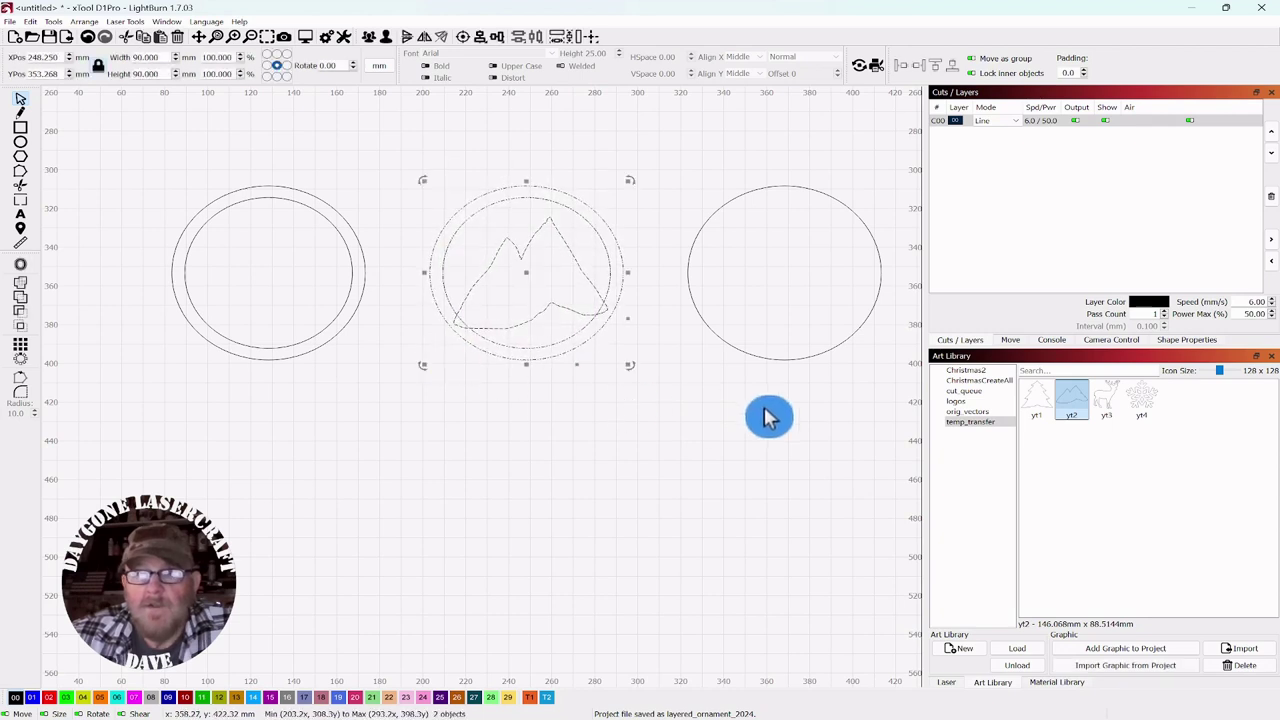
pyautogui.click(21, 287)
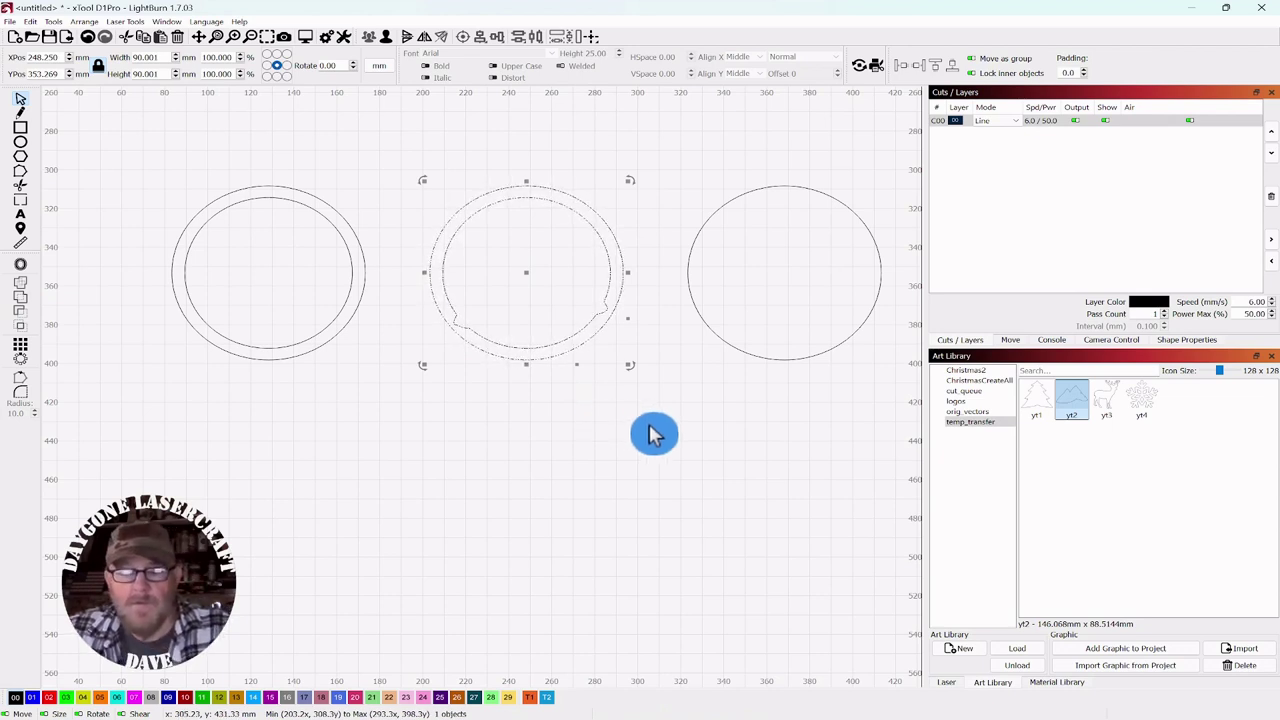
pyautogui.hotkey('ctrl', 'z')
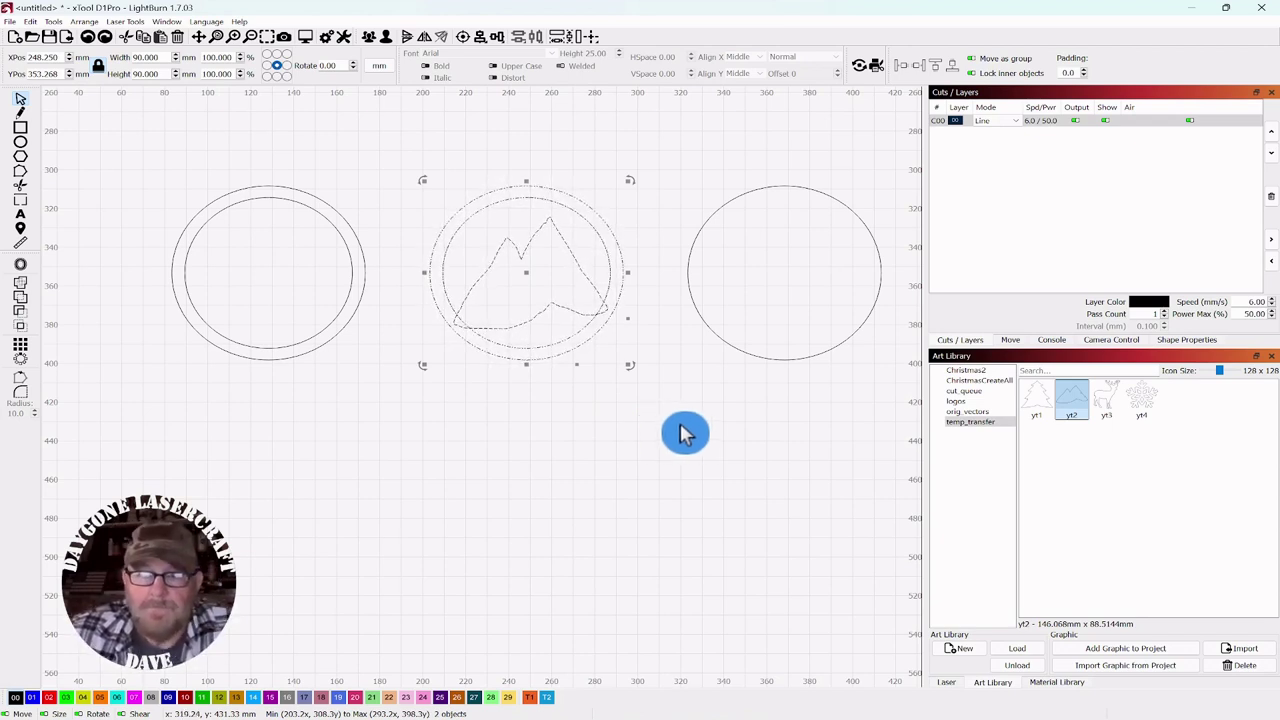
pyautogui.click(654, 437)
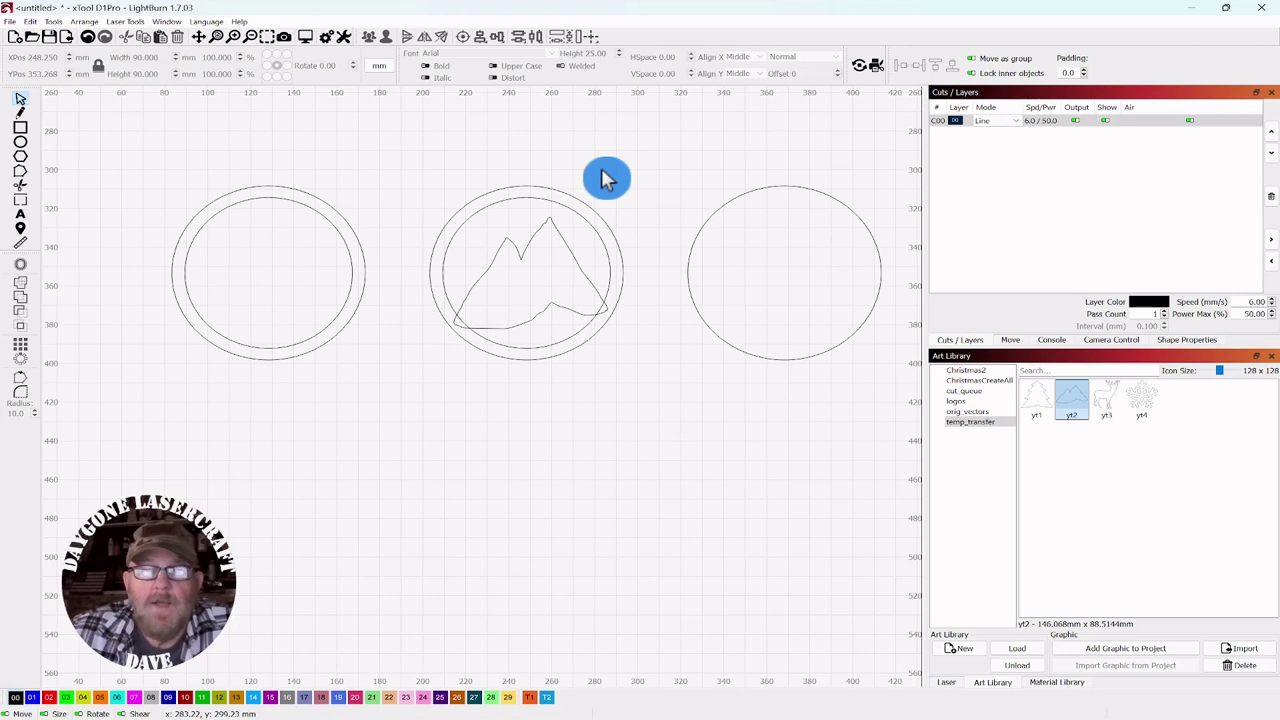
pyautogui.moveTo(455, 325); pyautogui.dragTo(455, 325)
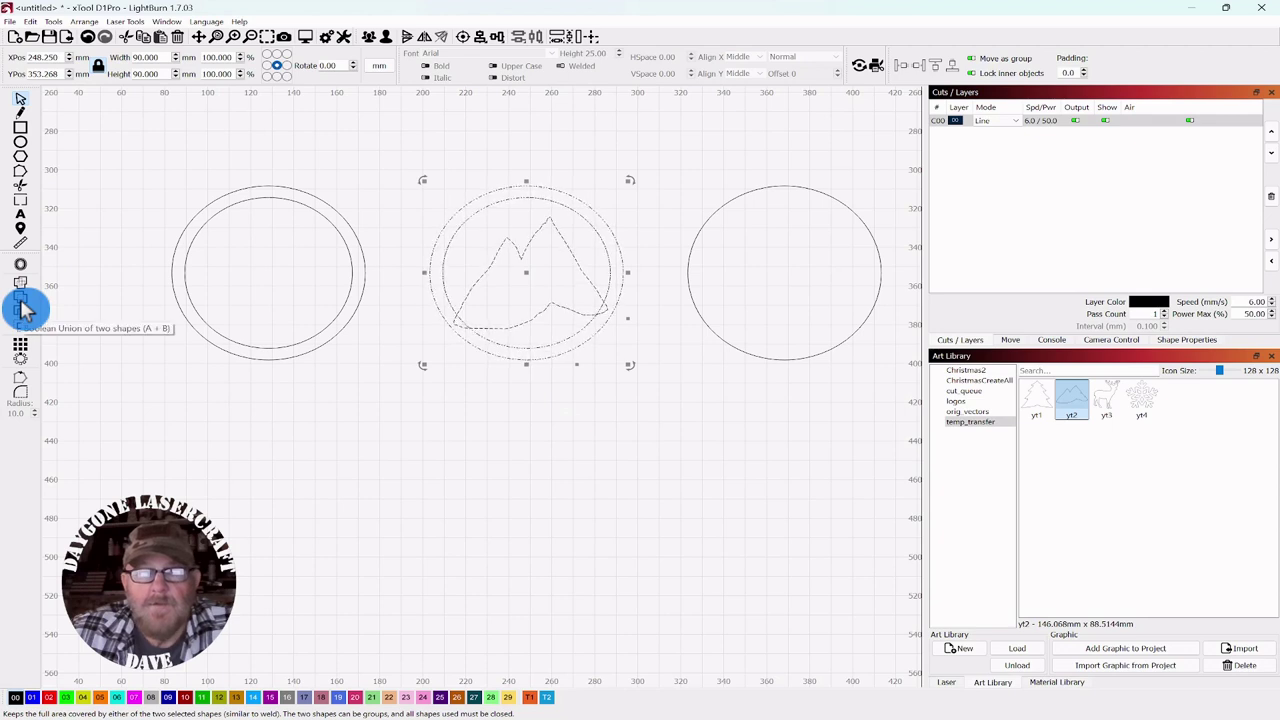
# - Preview each Boolean Assistant operation, then apply Union to the mountain and middle inner circle
pyautogui.click(53, 21)
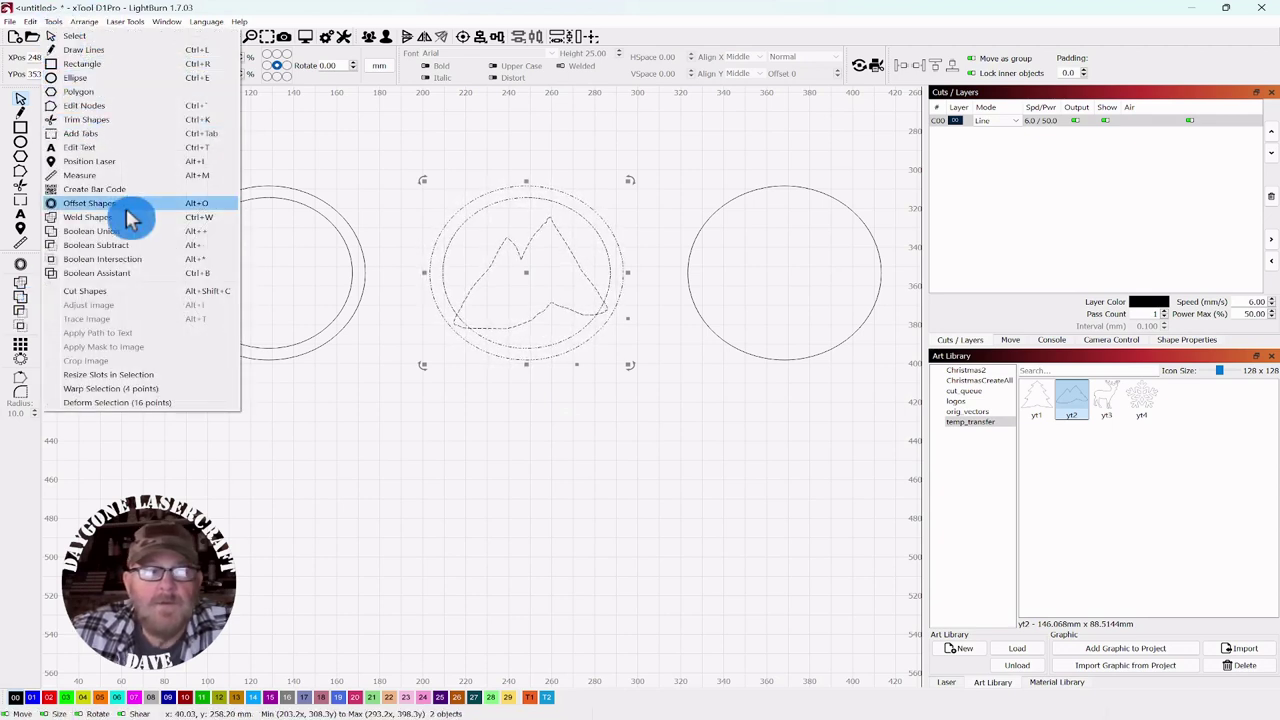
pyautogui.click(96, 273)
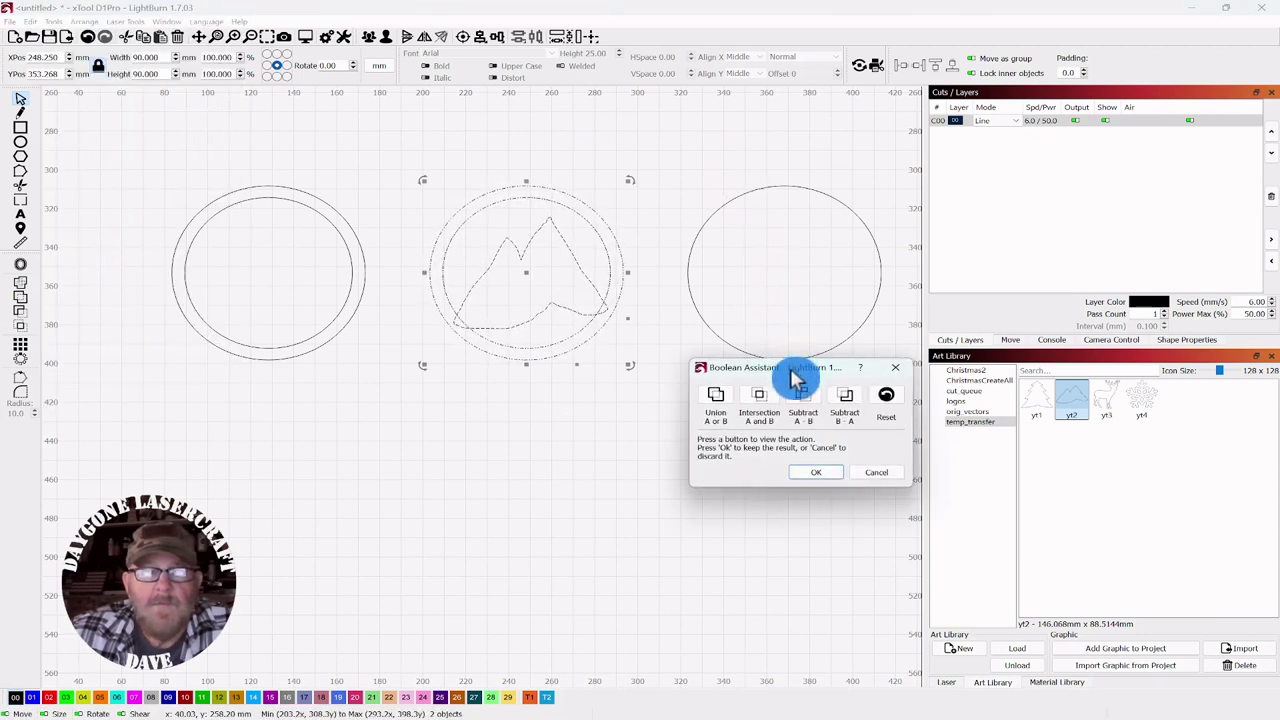
pyautogui.moveTo(797, 378); pyautogui.dragTo(809, 140)
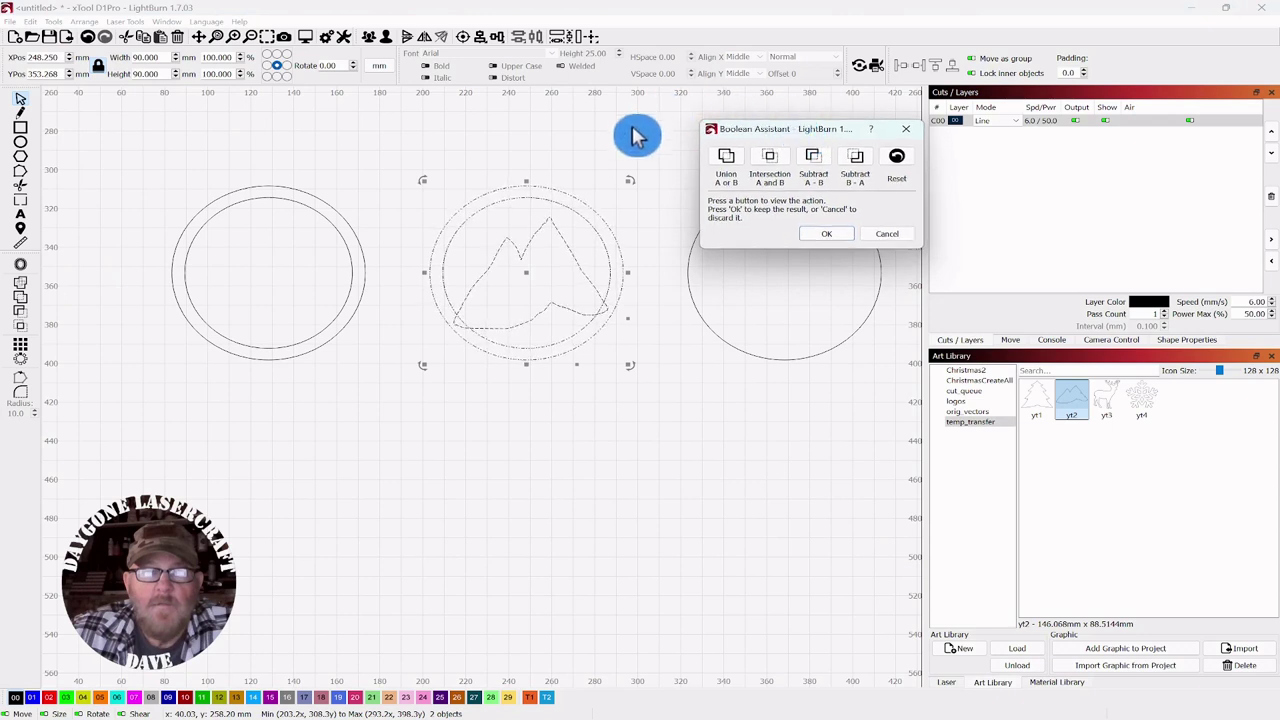
pyautogui.click(728, 165)
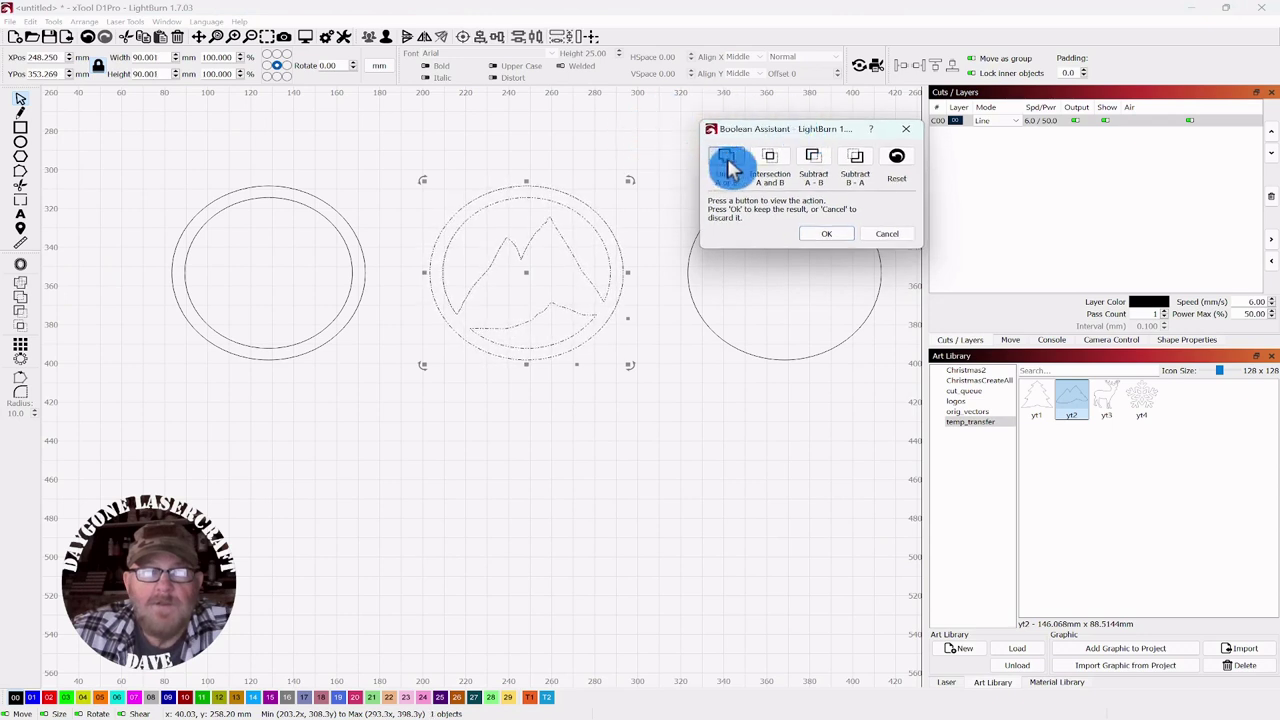
pyautogui.click(771, 162)
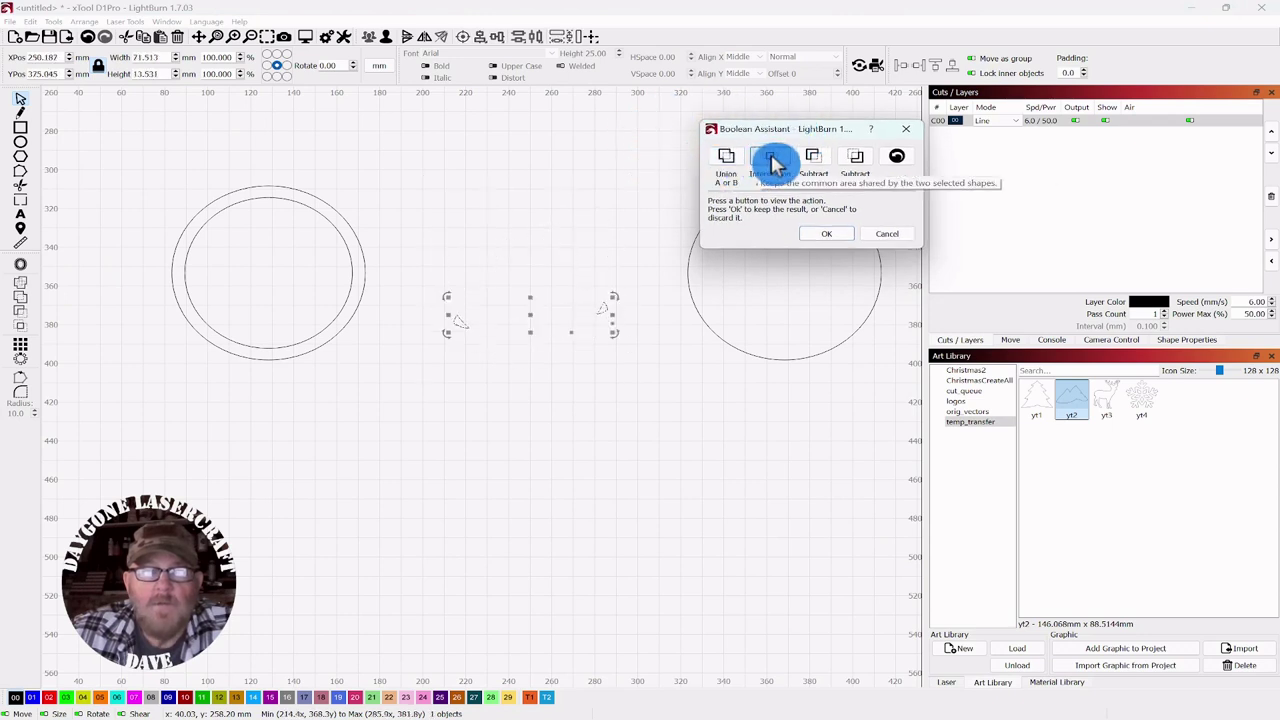
pyautogui.click(814, 162)
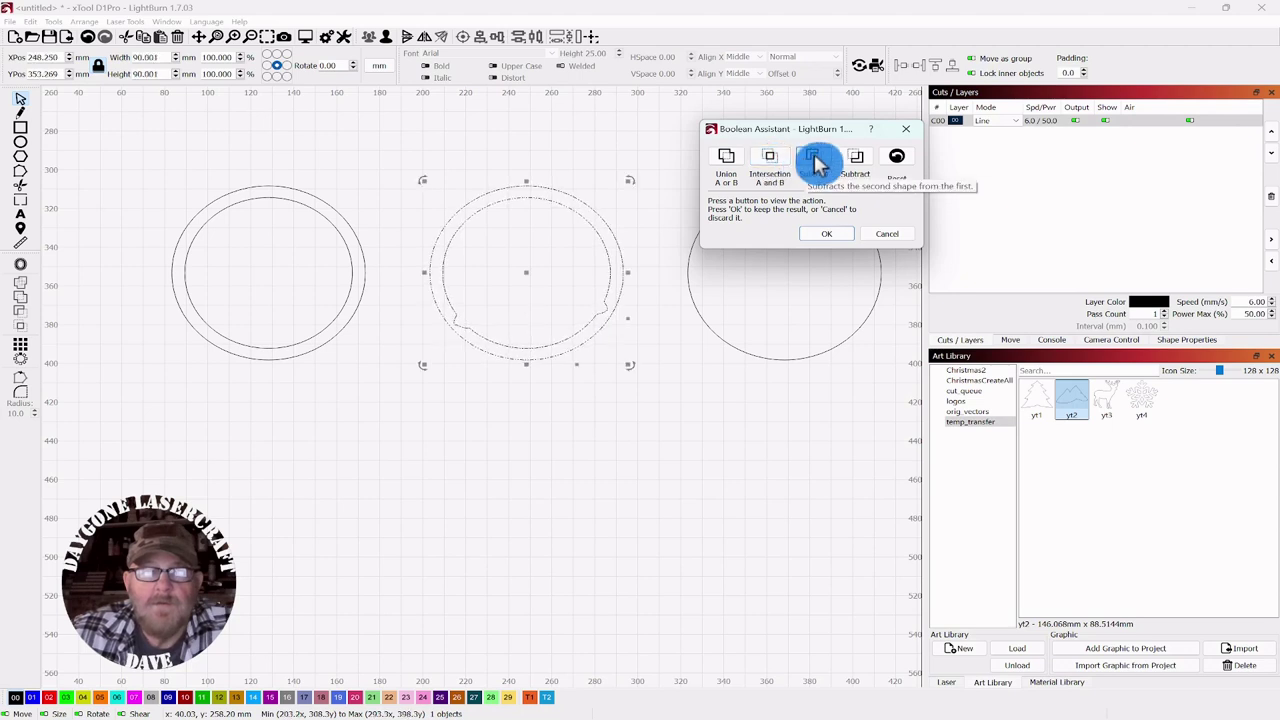
pyautogui.click(857, 164)
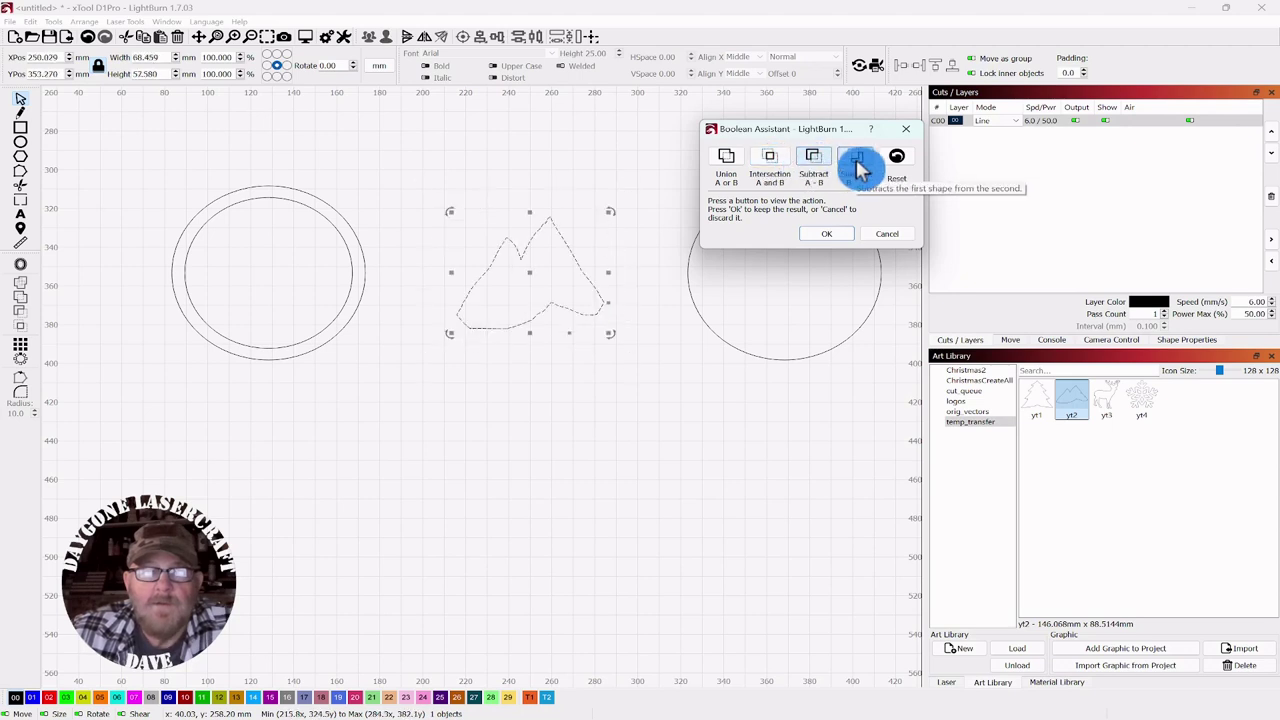
pyautogui.click(726, 163)
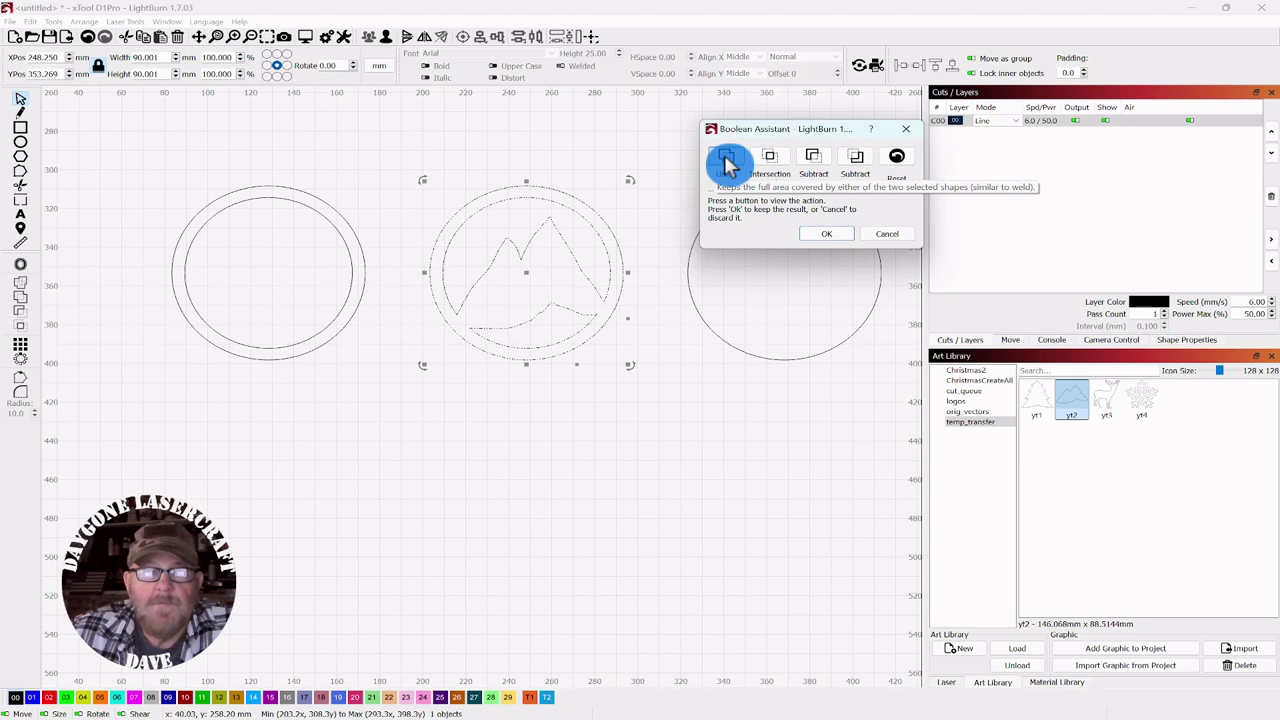
pyautogui.click(826, 234)
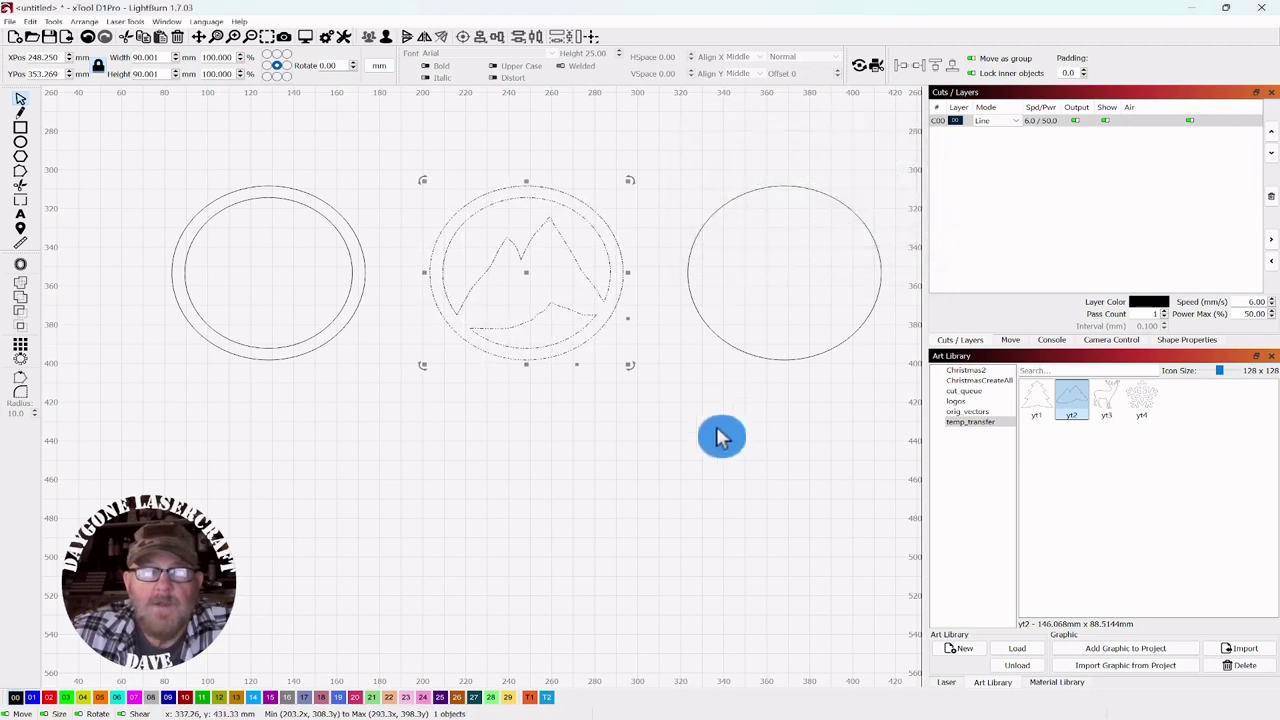
pyautogui.click(650, 455)
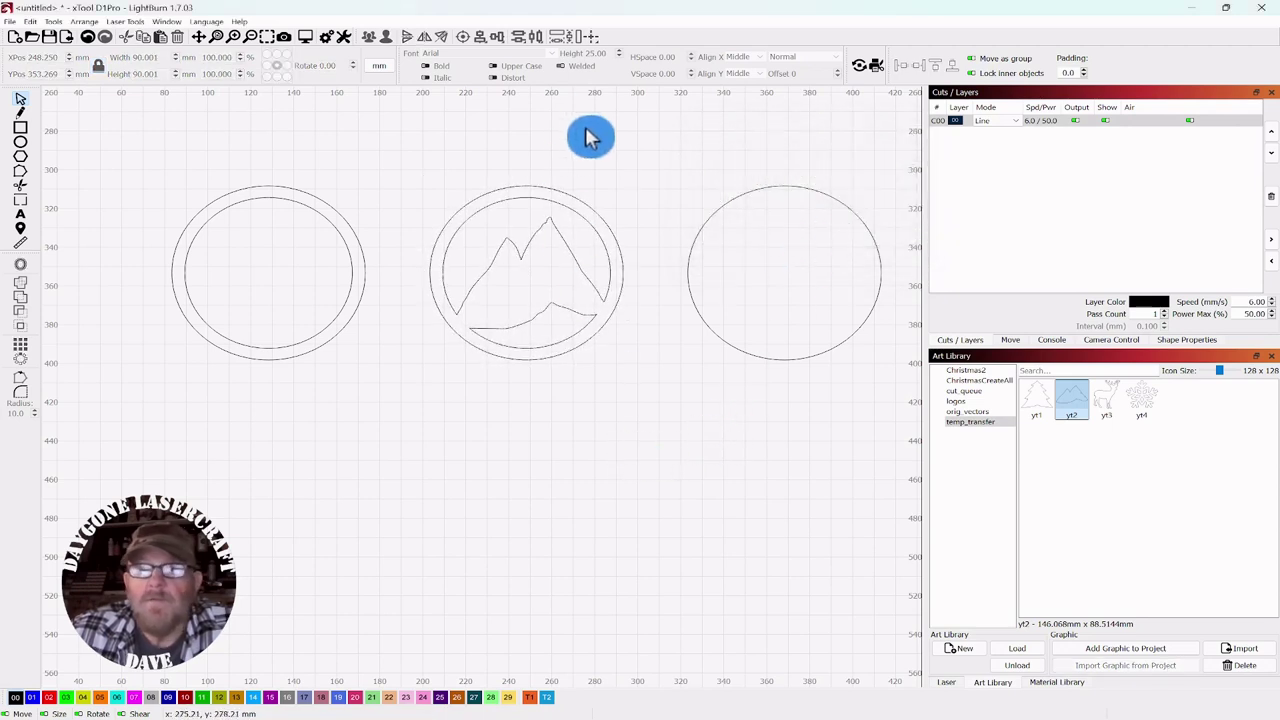
# - Ungroup the middle ornament and delete the lower mountain baseline curve
pyautogui.moveTo(629, 131); pyautogui.dragTo(415, 390)
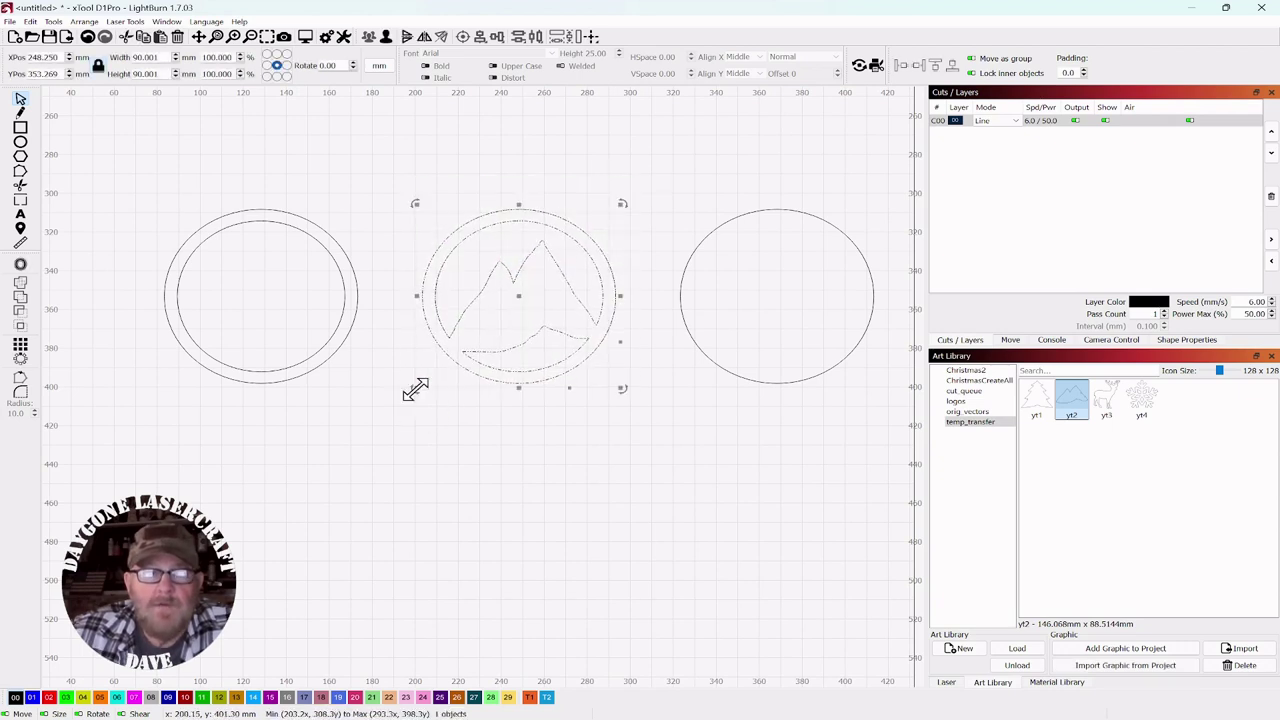
pyautogui.click(697, 491)
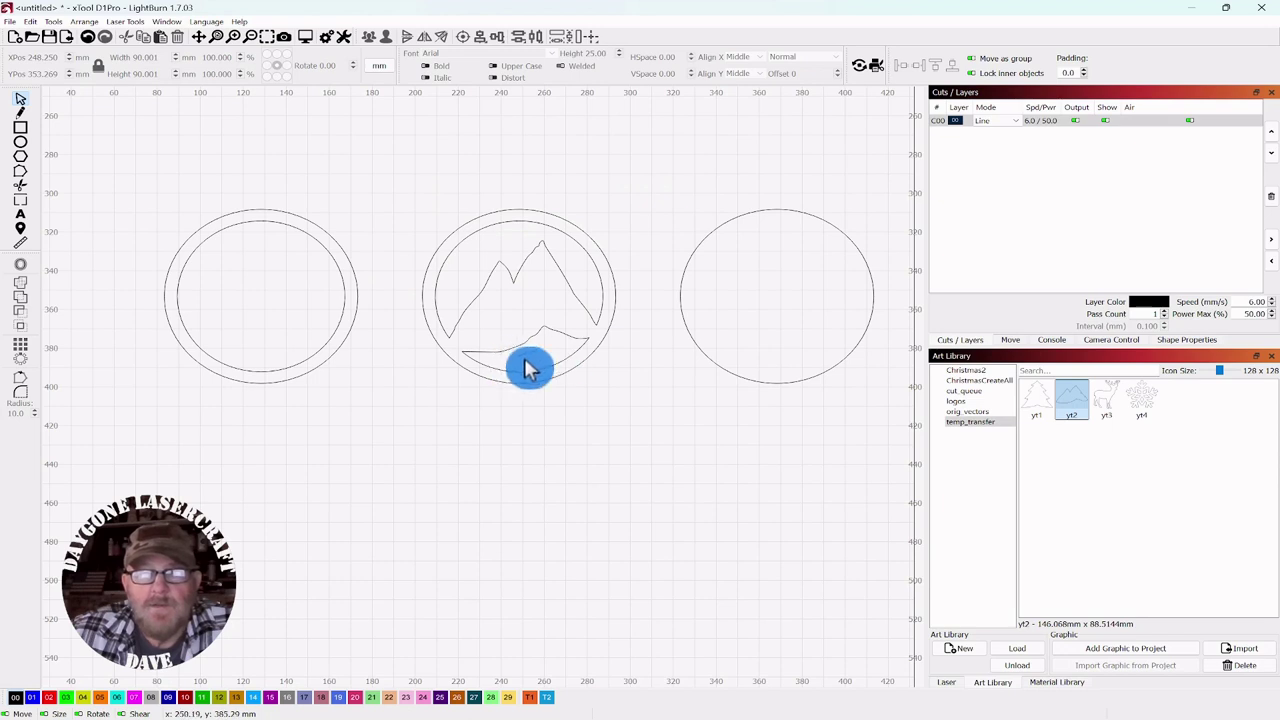
pyautogui.moveTo(600, 186); pyautogui.dragTo(432, 341)
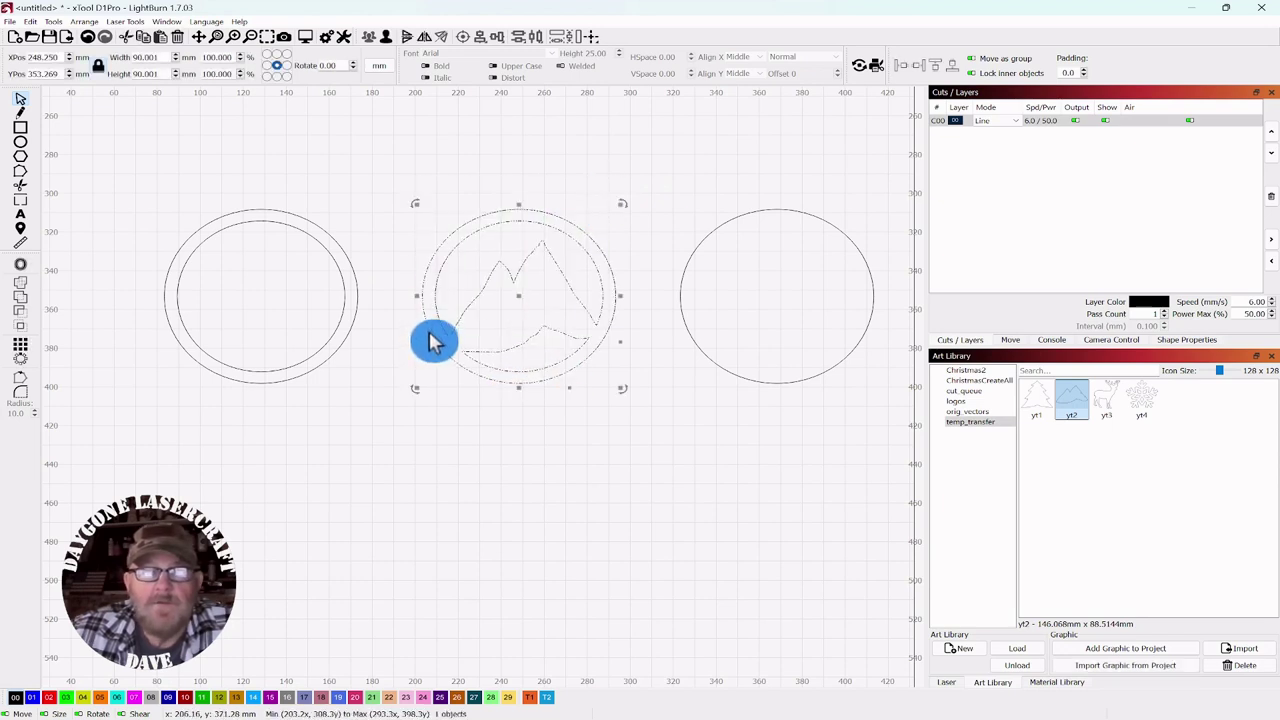
pyautogui.click(388, 37)
pyautogui.click(663, 157)
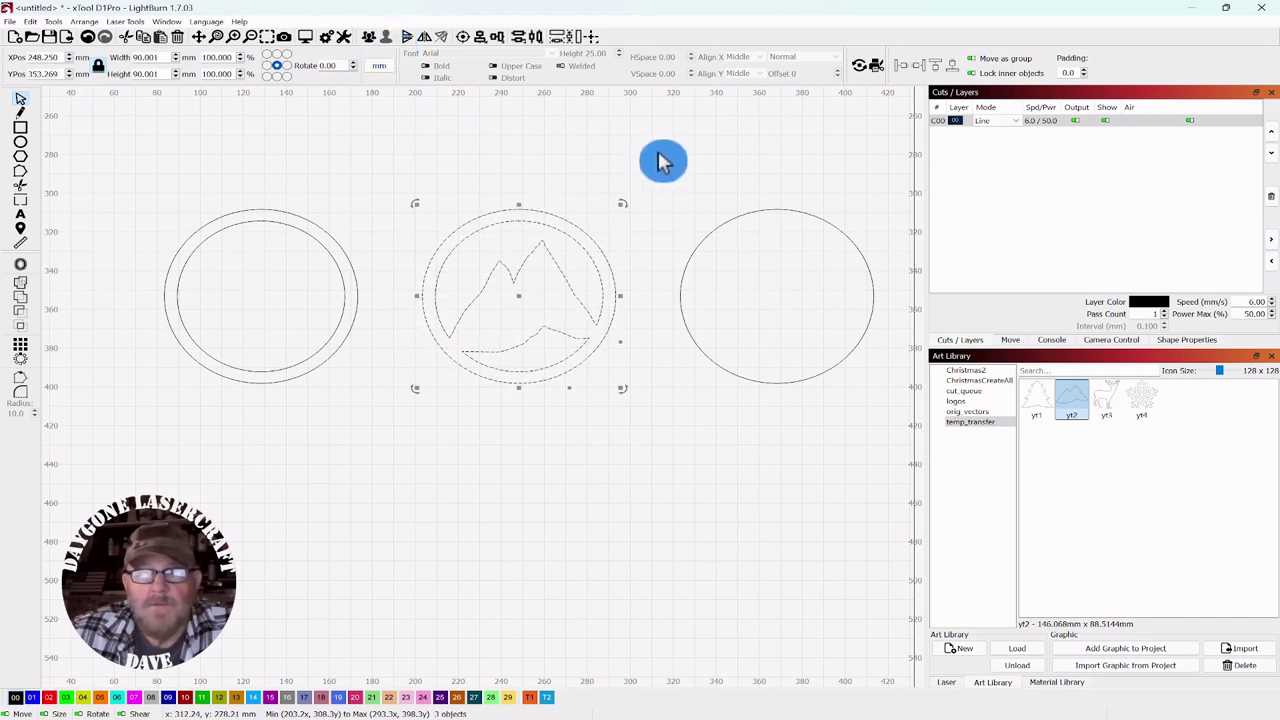
pyautogui.click(529, 355)
pyautogui.moveTo(526, 347); pyautogui.dragTo(629, 510)
pyautogui.press('Delete')
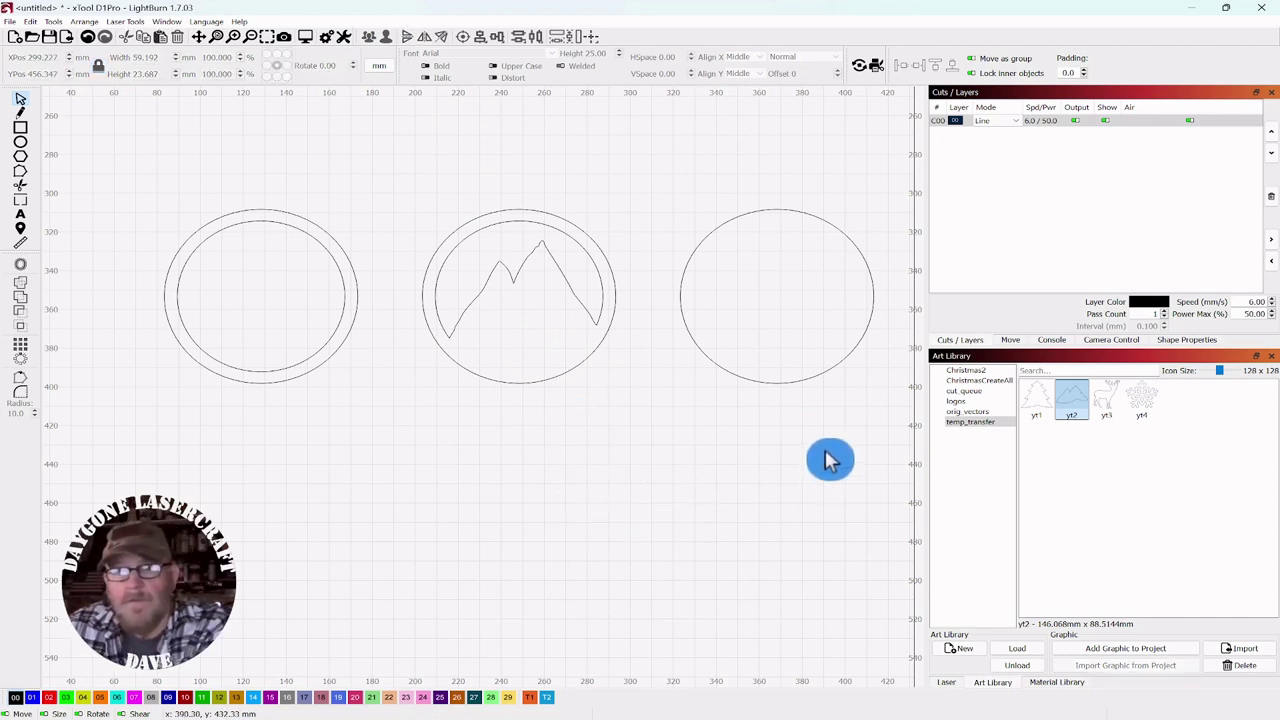
# - Regroup the middle inner circle with the mountain outline
pyautogui.scroll(-1, 553, 410)
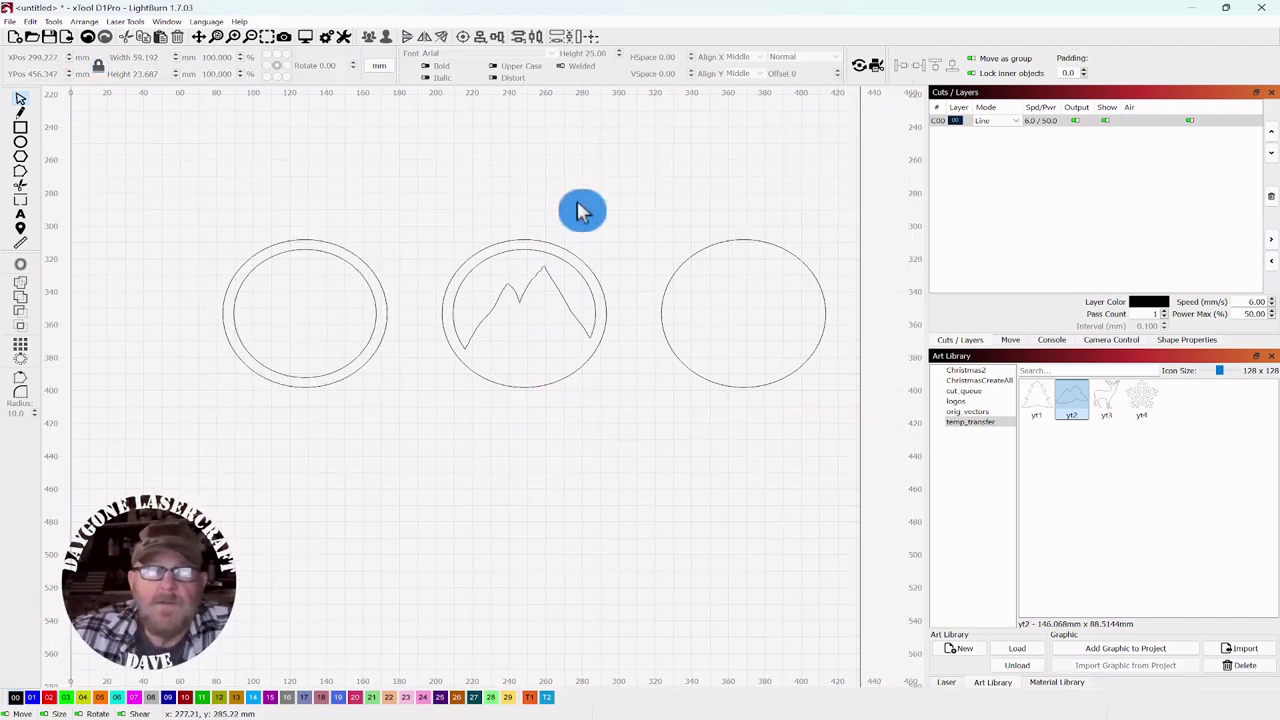
pyautogui.moveTo(577, 201); pyautogui.dragTo(478, 400)
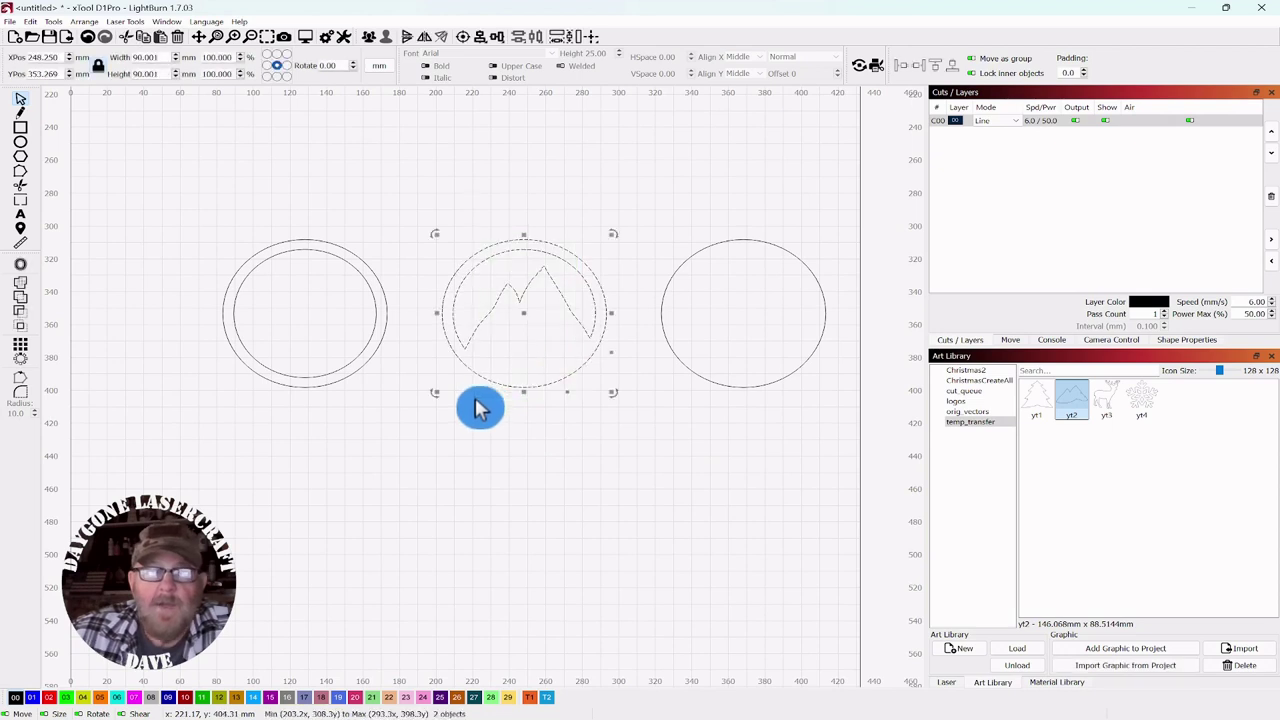
pyautogui.click(368, 38)
pyautogui.click(455, 142)
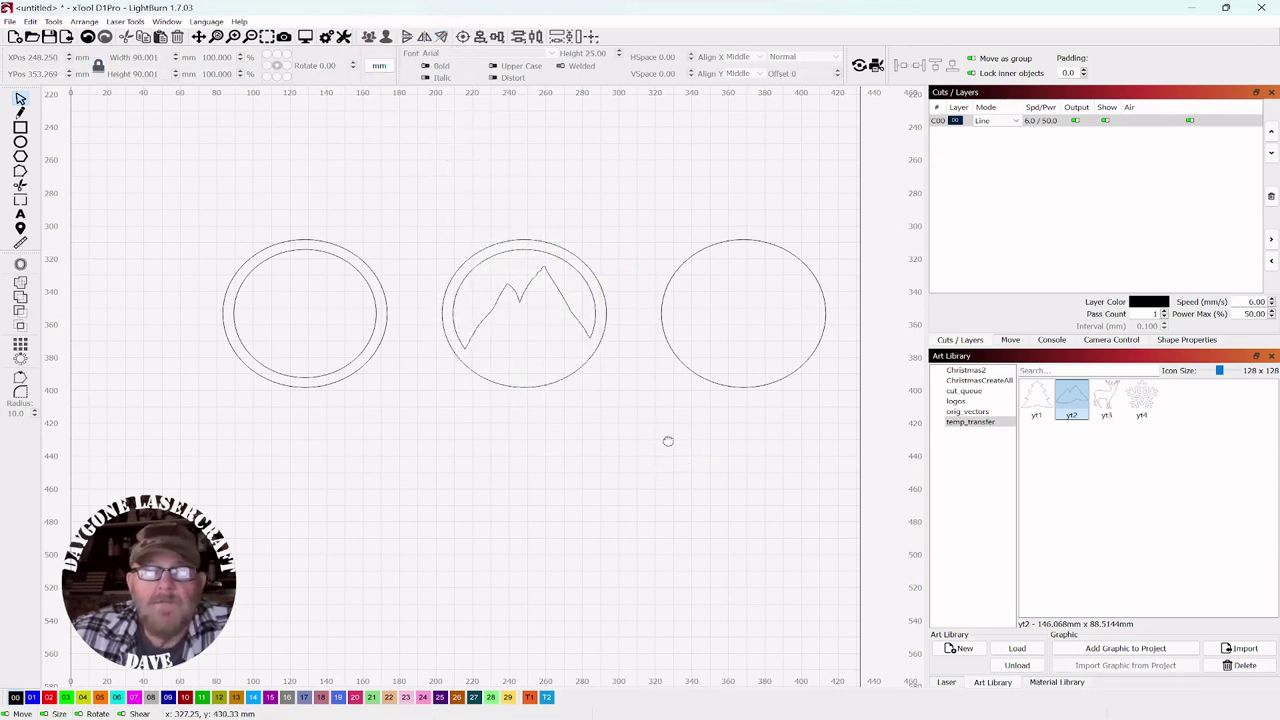
pyautogui.moveTo(666, 437); pyautogui.dragTo(817, 449)
pyautogui.scroll(4, 654, 406)
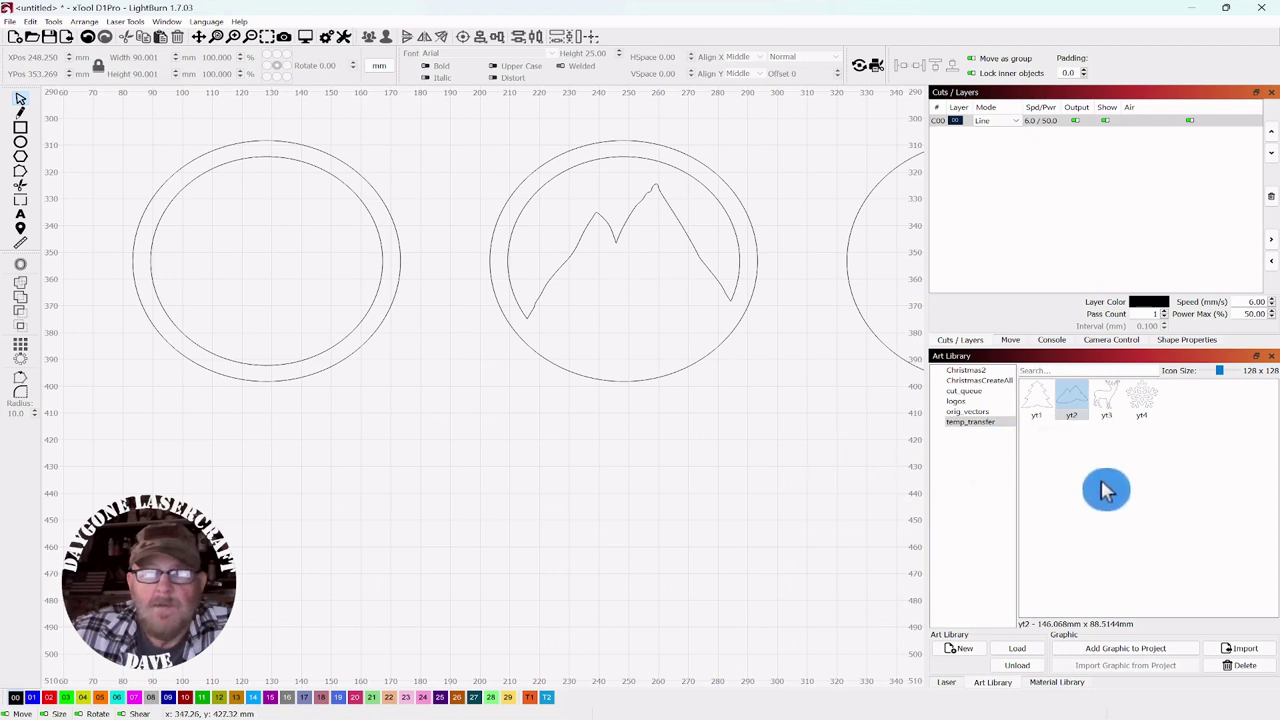
# - Place the reindeer graphic in the left ring, scaled to about 34.4 by 41.8 mm, feet on the bottom edge
pyautogui.moveTo(1109, 403); pyautogui.dragTo(252, 320)
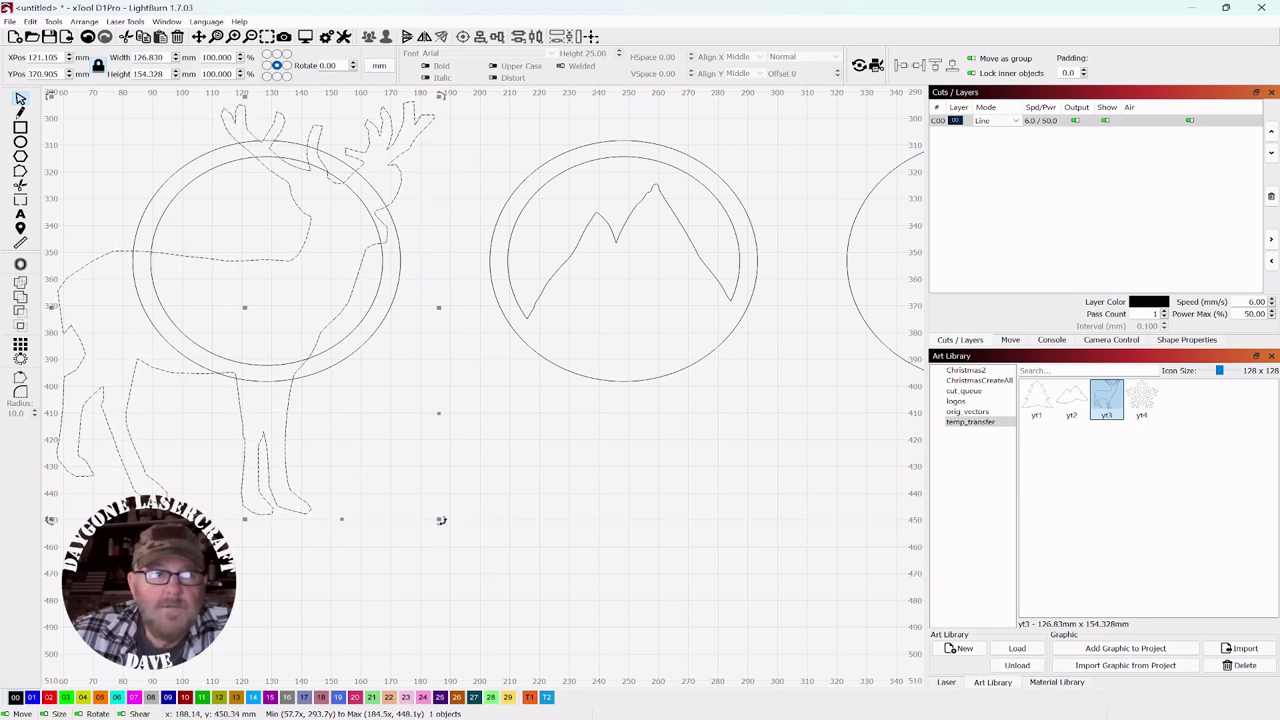
pyautogui.moveTo(441, 520); pyautogui.dragTo(190, 260)
pyautogui.click(103, 183)
pyautogui.moveTo(123, 177); pyautogui.dragTo(280, 291)
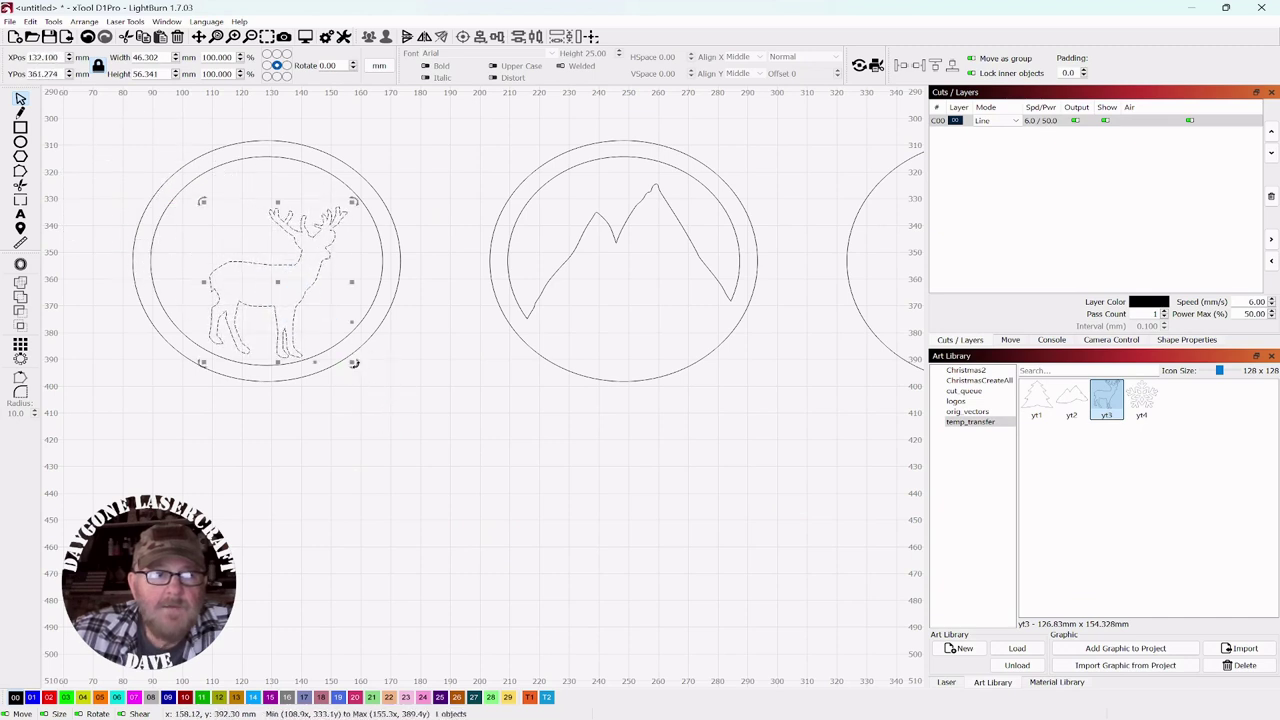
pyautogui.moveTo(354, 363); pyautogui.dragTo(250, 283)
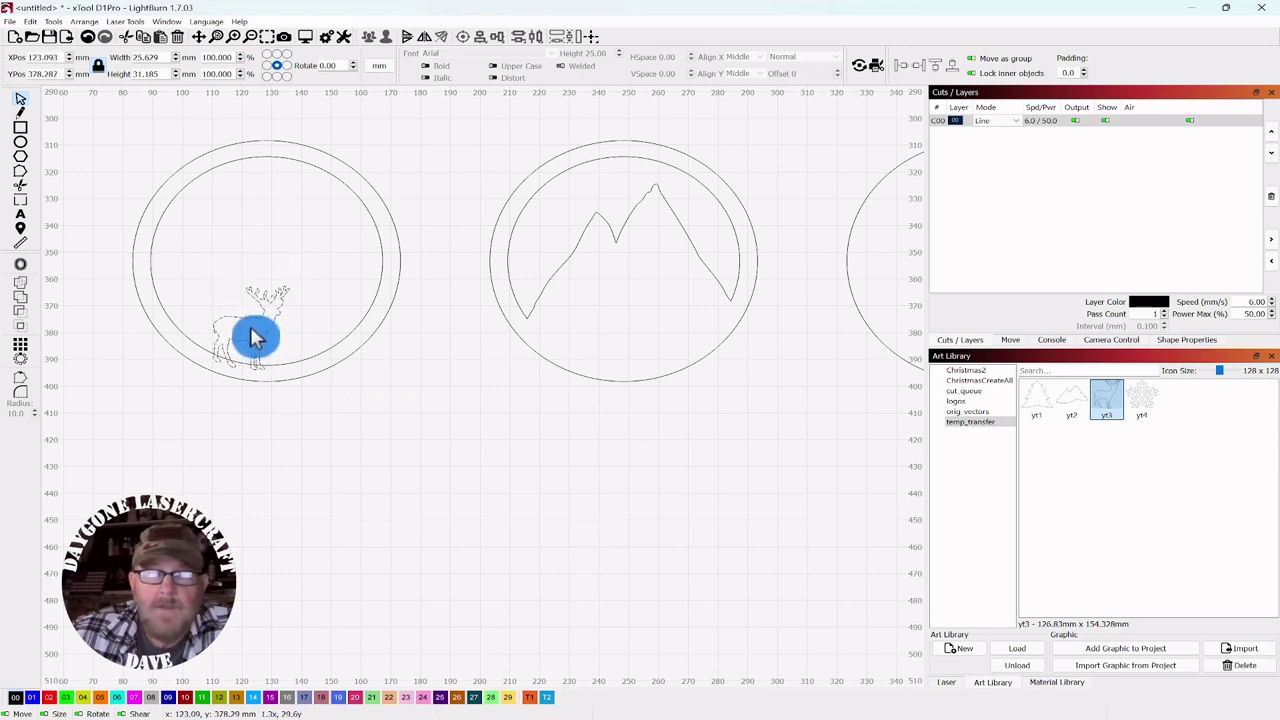
pyautogui.moveTo(255, 337); pyautogui.dragTo(255, 338)
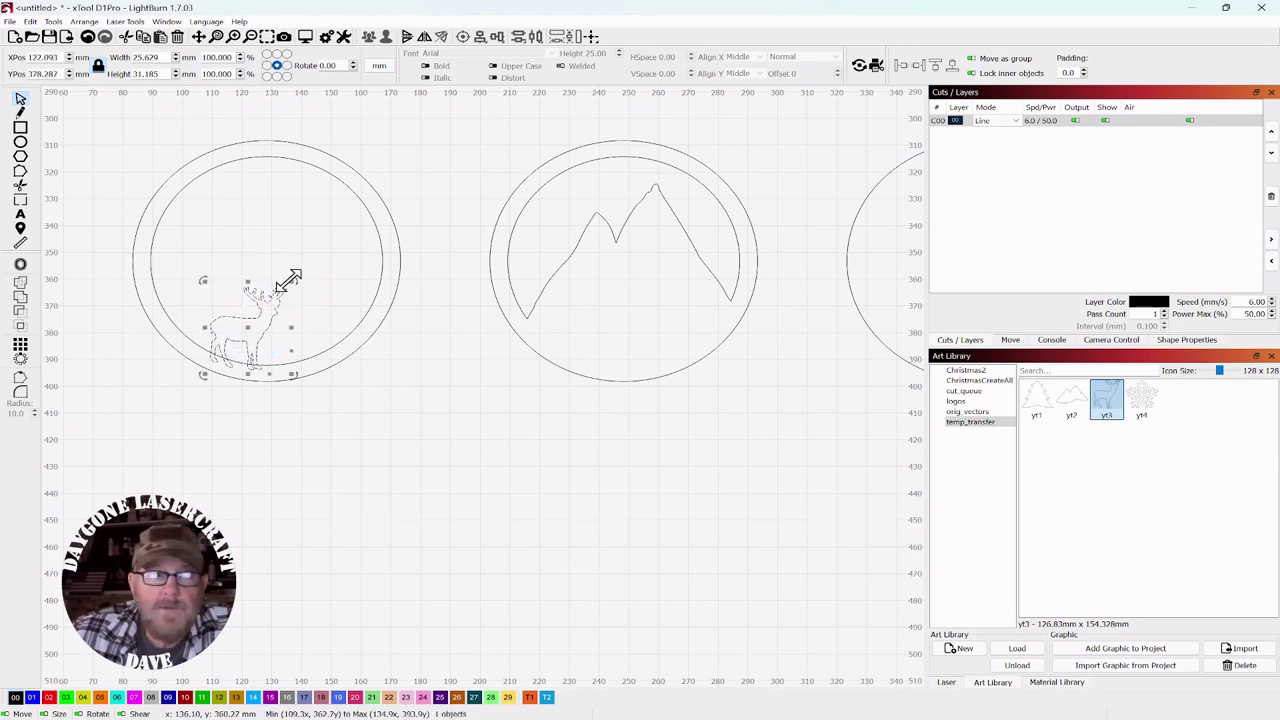
pyautogui.moveTo(290, 281); pyautogui.dragTo(309, 262)
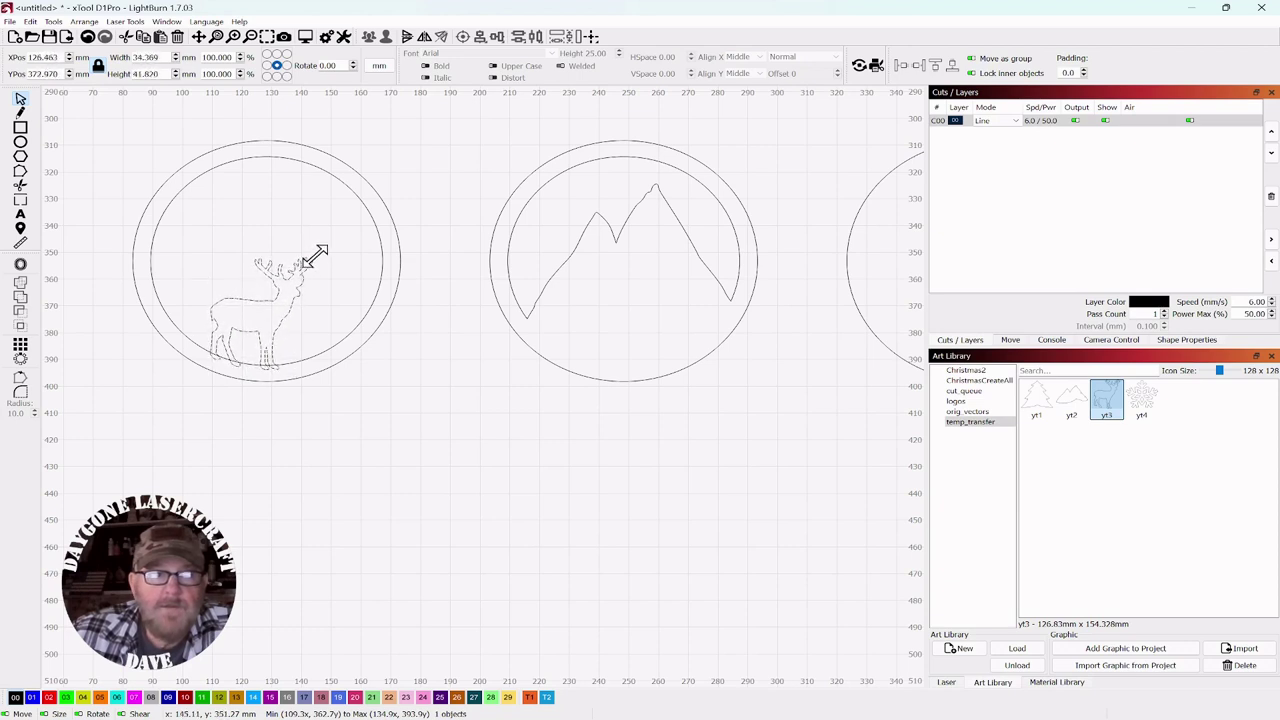
pyautogui.click(297, 306)
pyautogui.moveTo(266, 324); pyautogui.dragTo(262, 322)
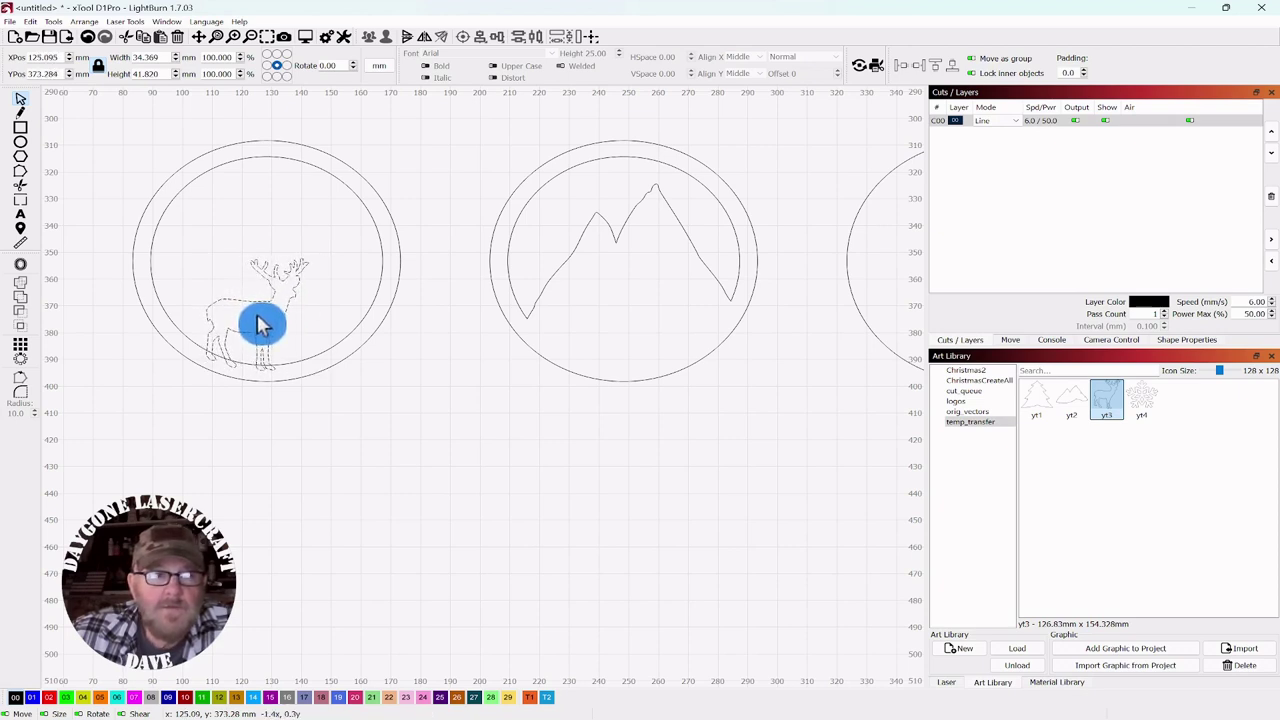
pyautogui.moveTo(262, 322); pyautogui.dragTo(262, 322)
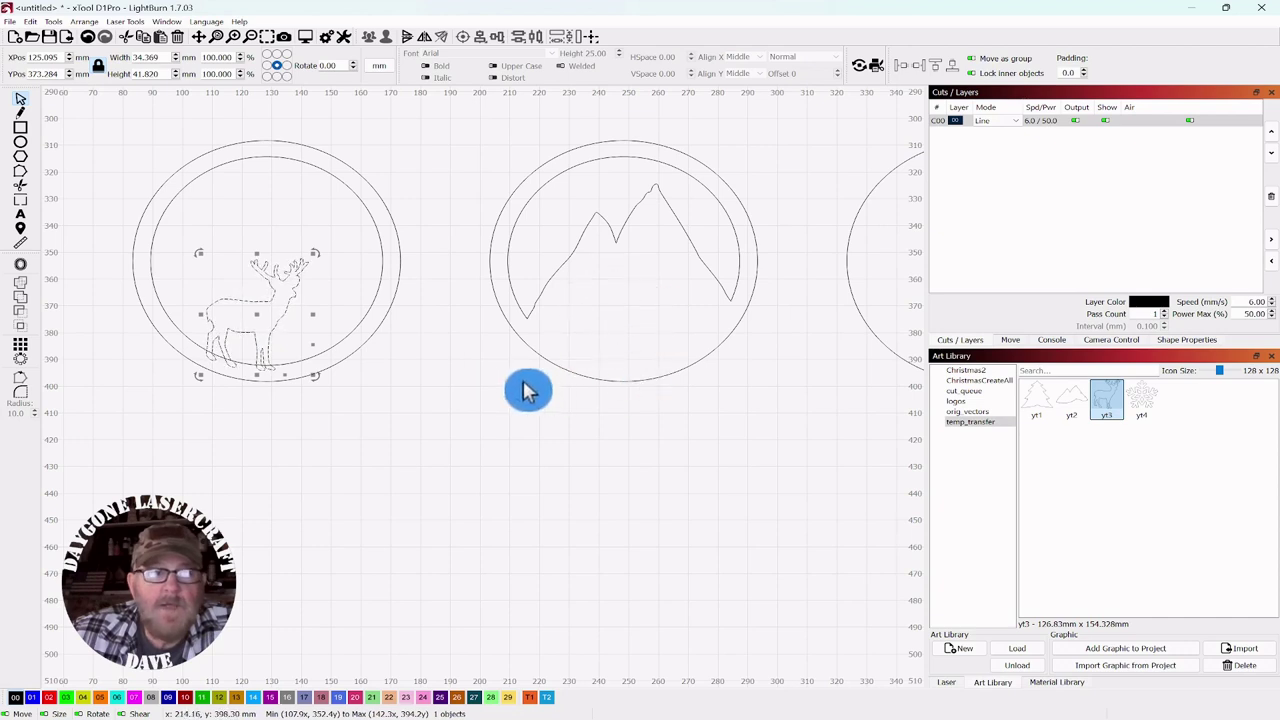
# - Weld the reindeer to the left ring's inner circle
pyautogui.click(457, 402)
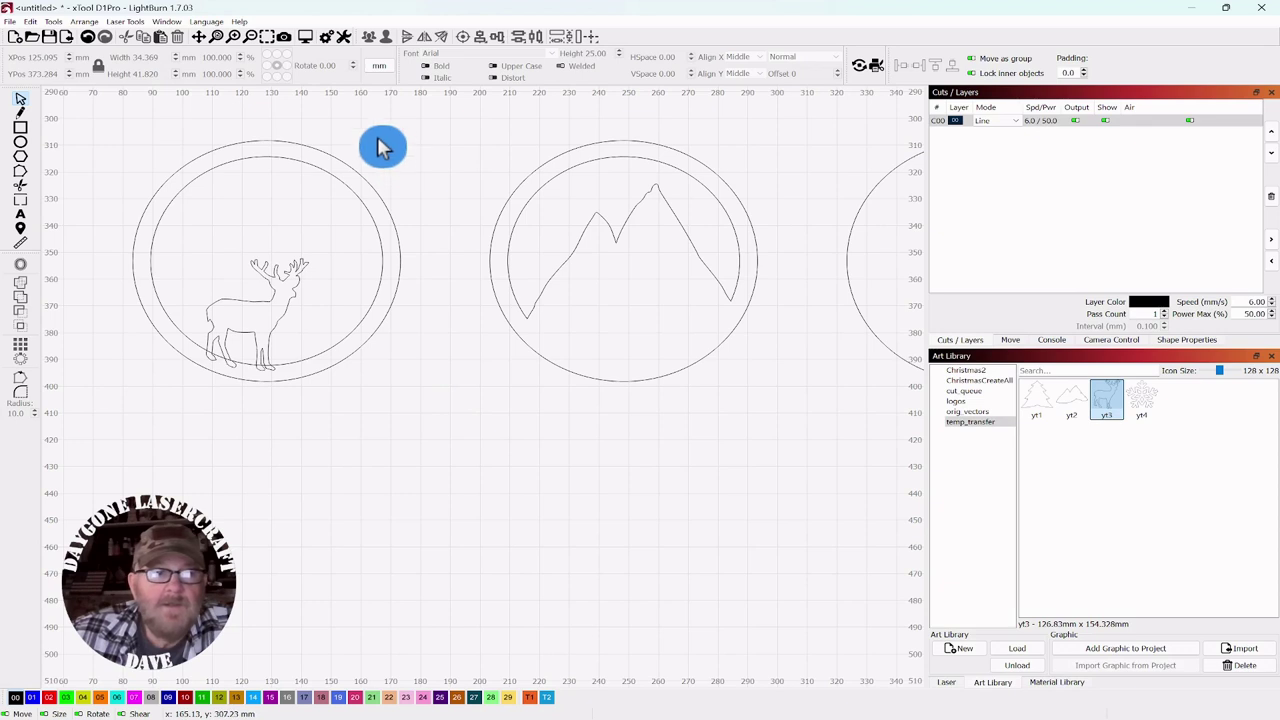
pyautogui.moveTo(380, 132); pyautogui.dragTo(151, 402)
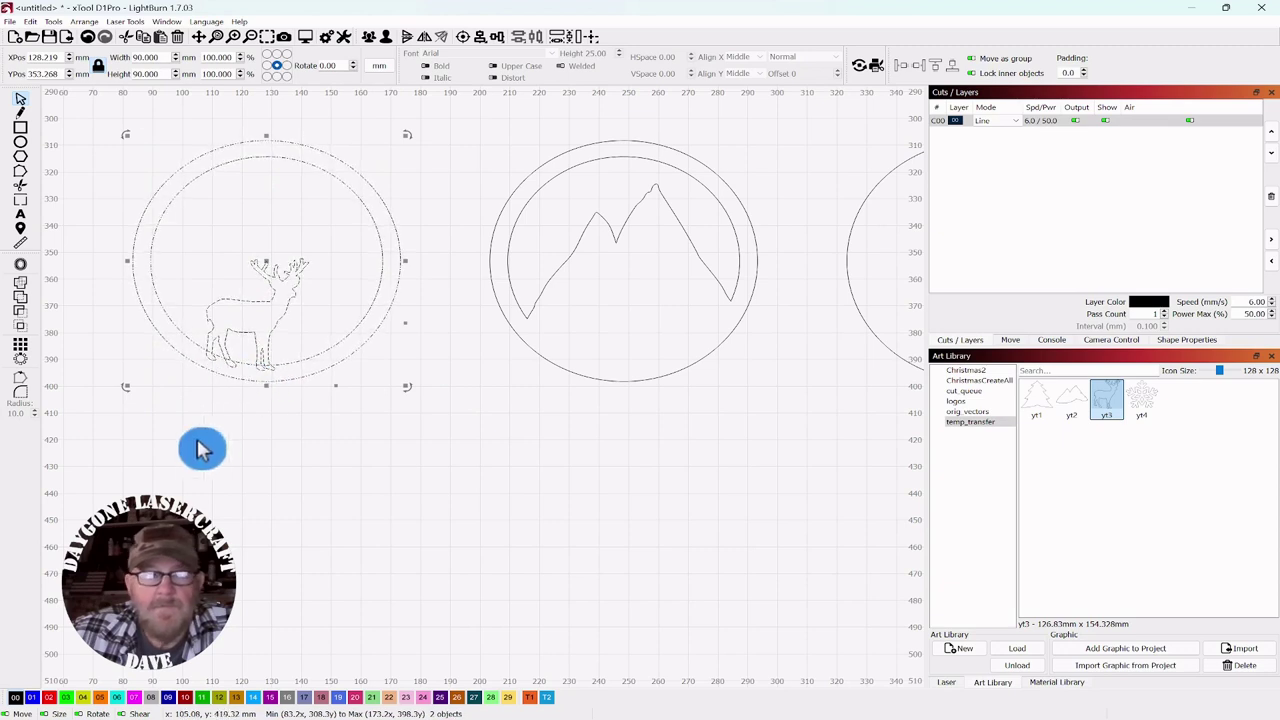
pyautogui.click(24, 308)
pyautogui.click(550, 476)
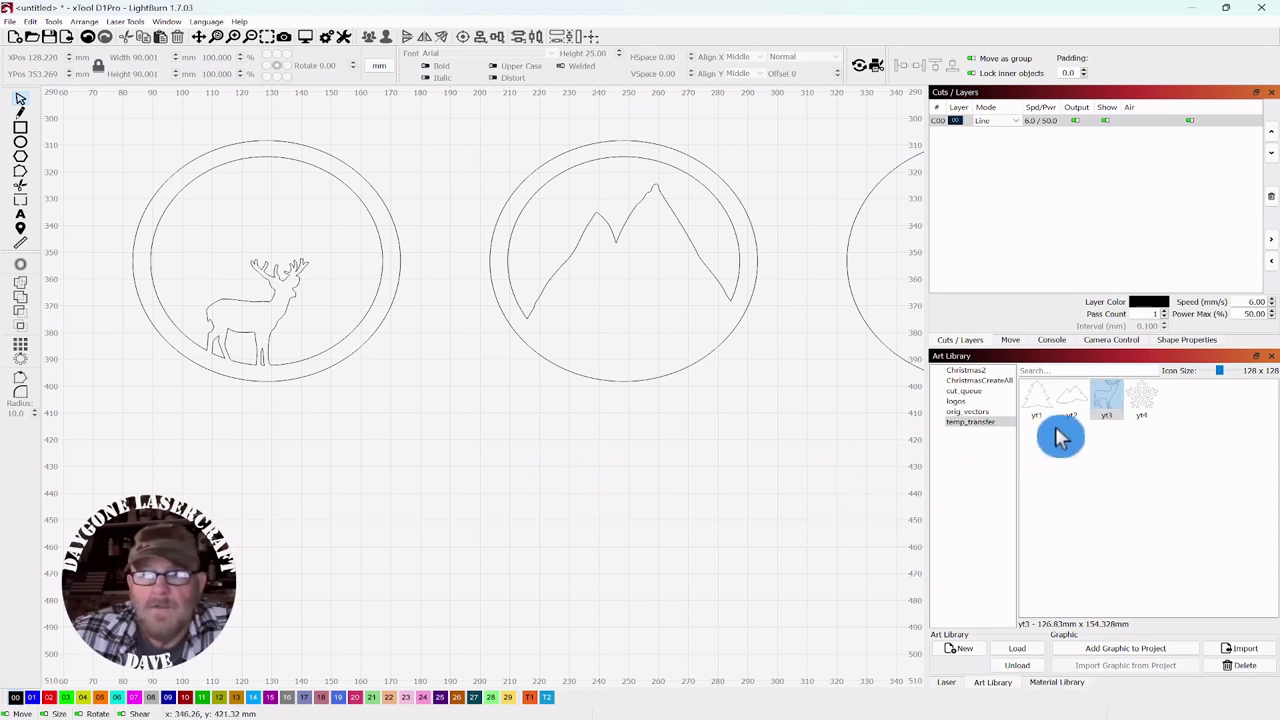
# - Scale the tree graphic to about 25.2 by 23.6 mm and place it beside the deer
pyautogui.moveTo(1040, 400); pyautogui.dragTo(443, 412)
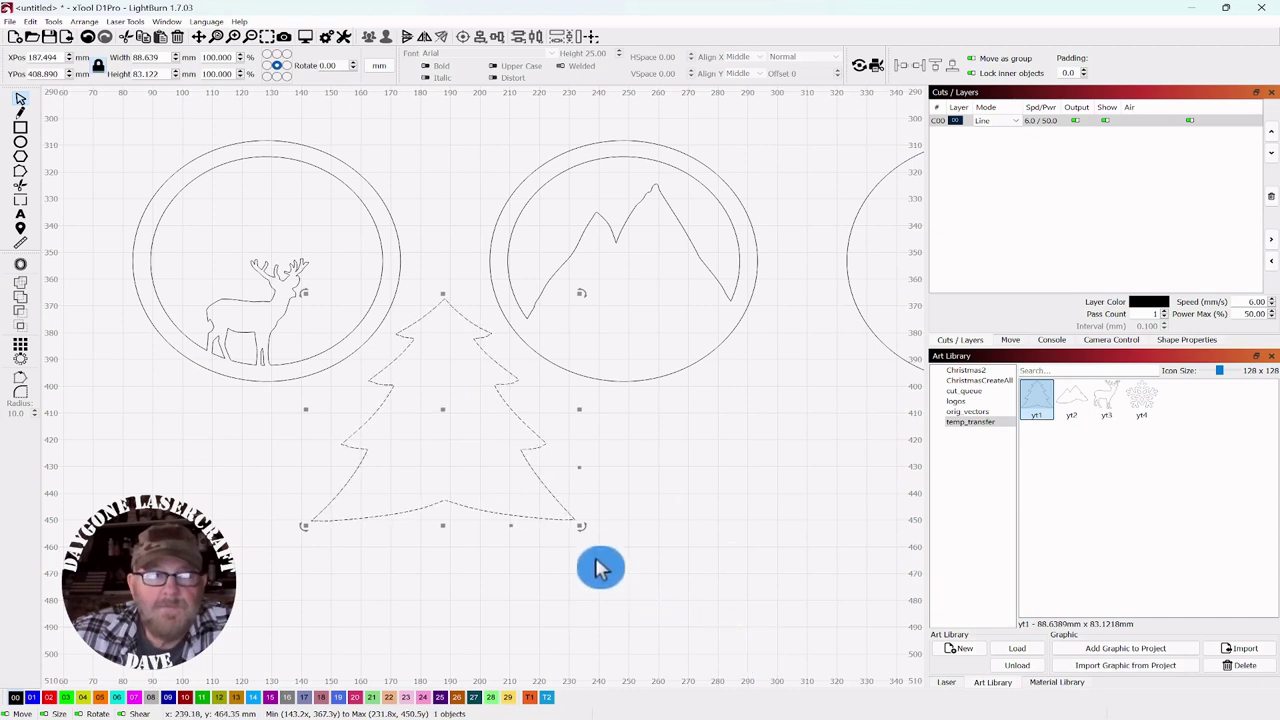
pyautogui.moveTo(580, 525); pyautogui.dragTo(343, 308)
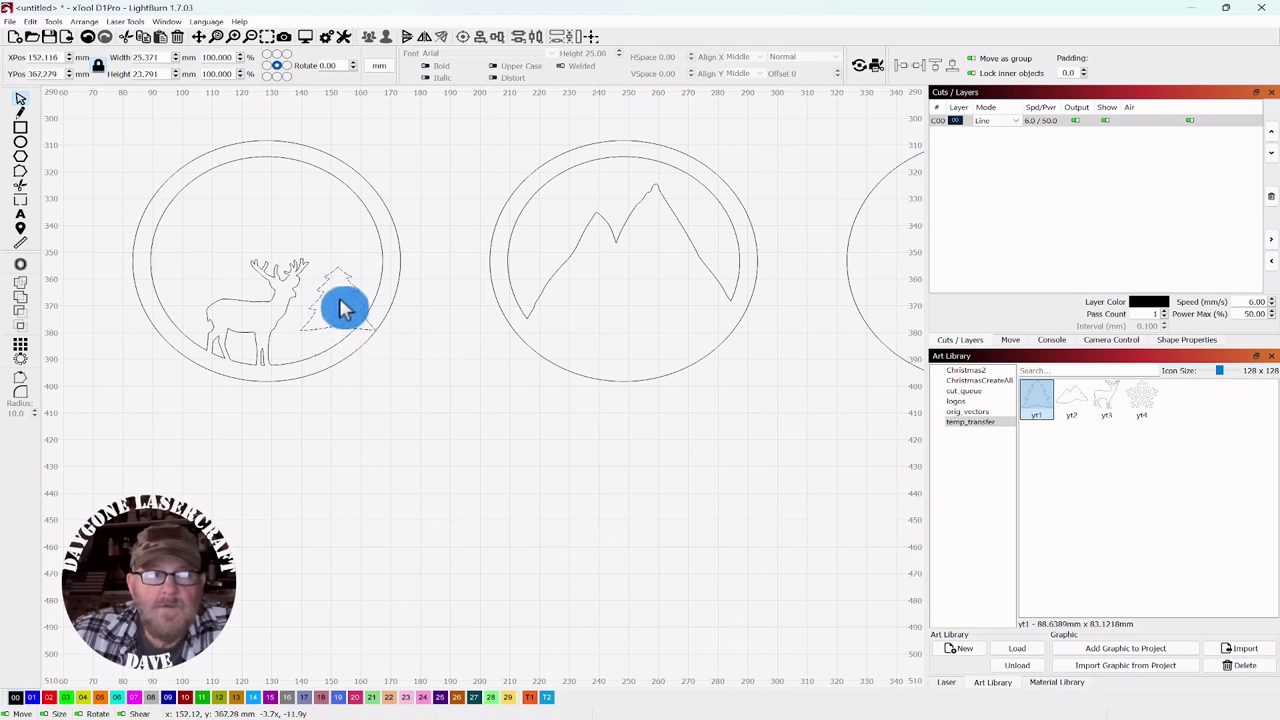
pyautogui.moveTo(343, 308); pyautogui.dragTo(343, 306)
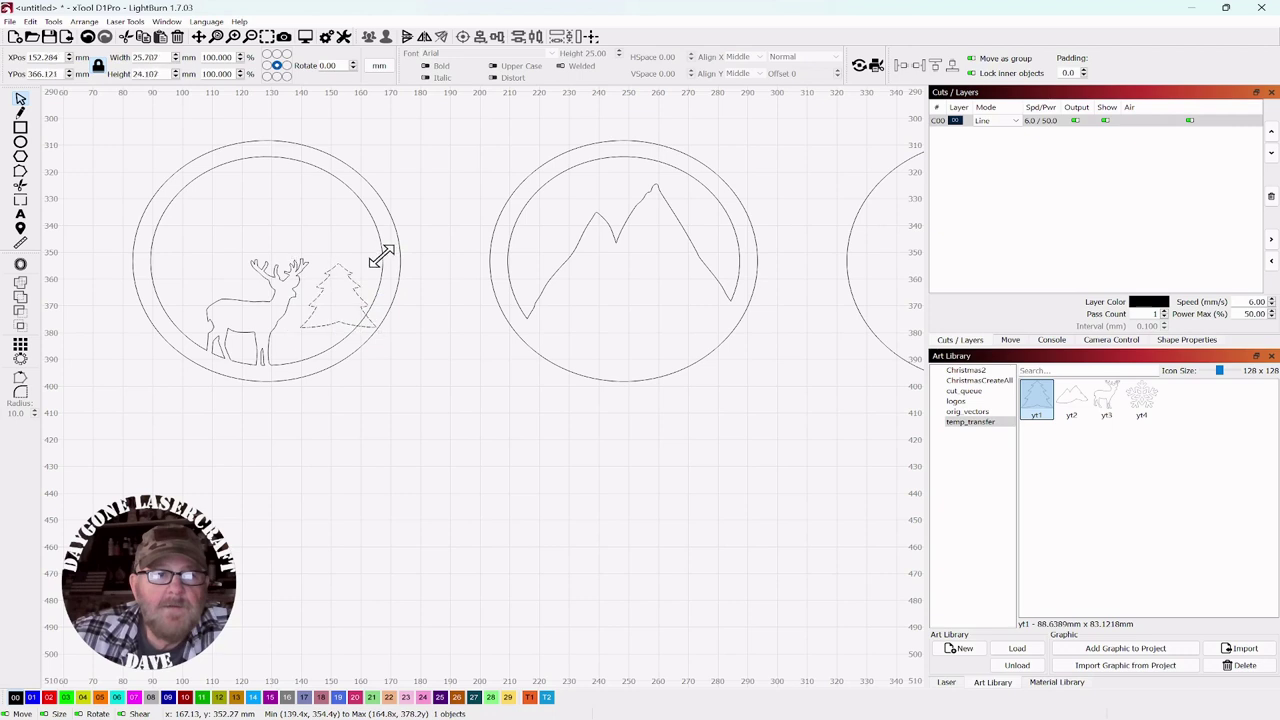
pyautogui.moveTo(382, 254); pyautogui.dragTo(400, 243)
pyautogui.click(365, 293)
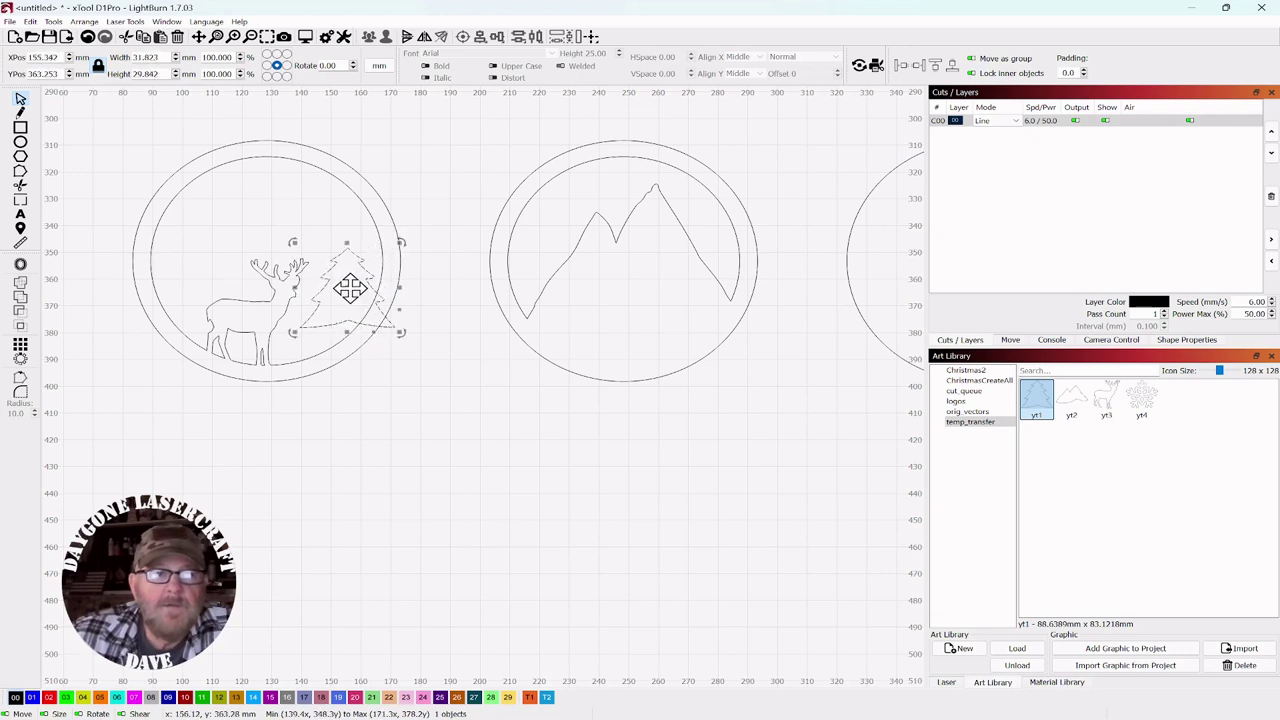
pyautogui.moveTo(346, 286); pyautogui.dragTo(336, 298)
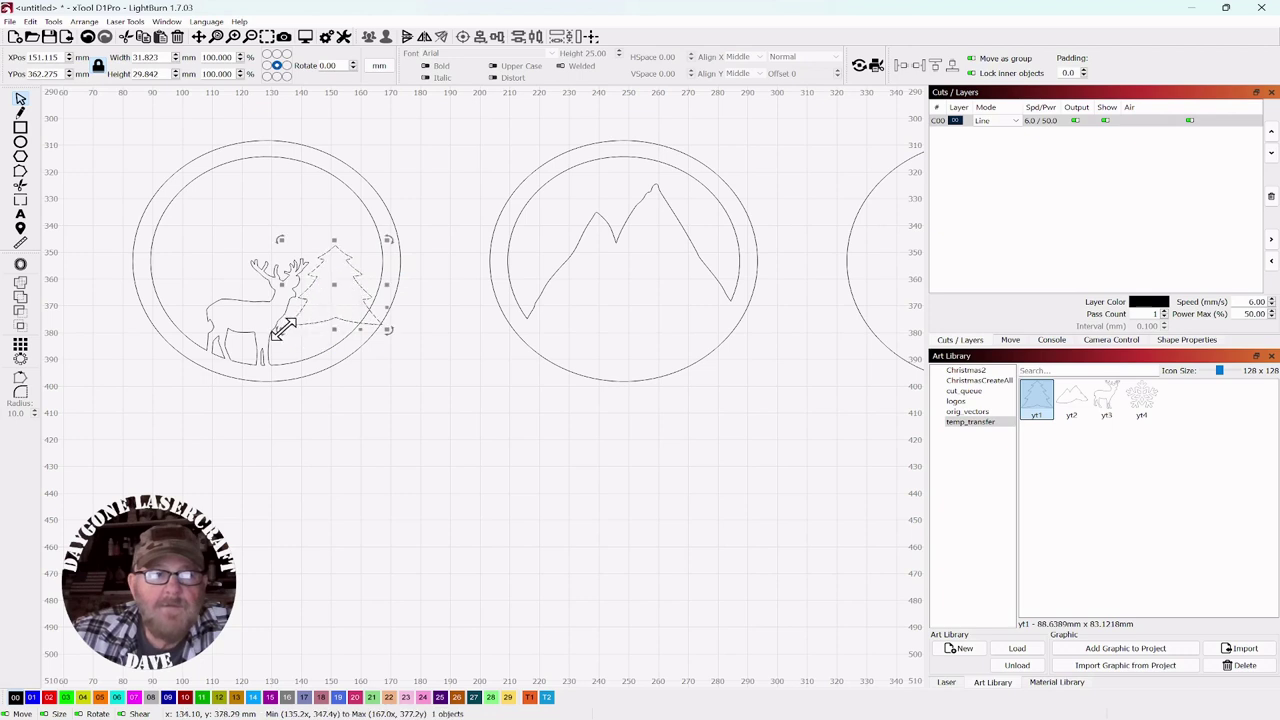
pyautogui.moveTo(282, 329); pyautogui.dragTo(300, 319)
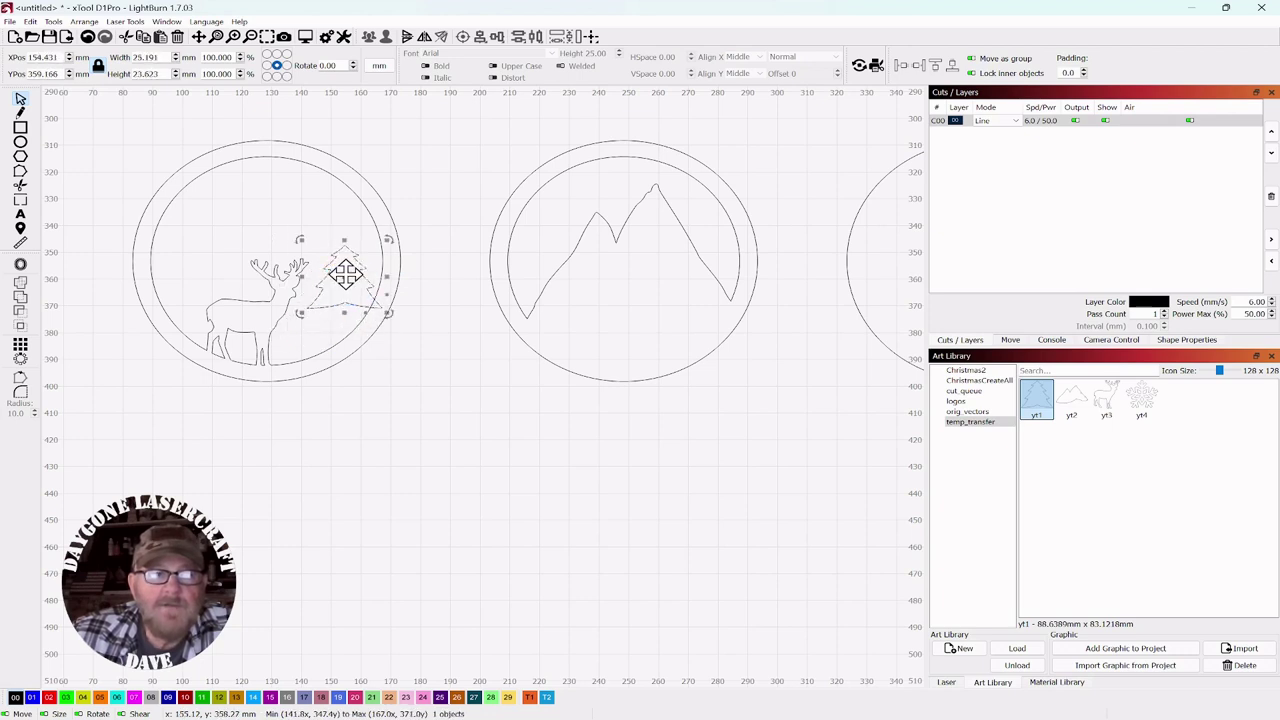
pyautogui.moveTo(345, 273); pyautogui.dragTo(345, 274)
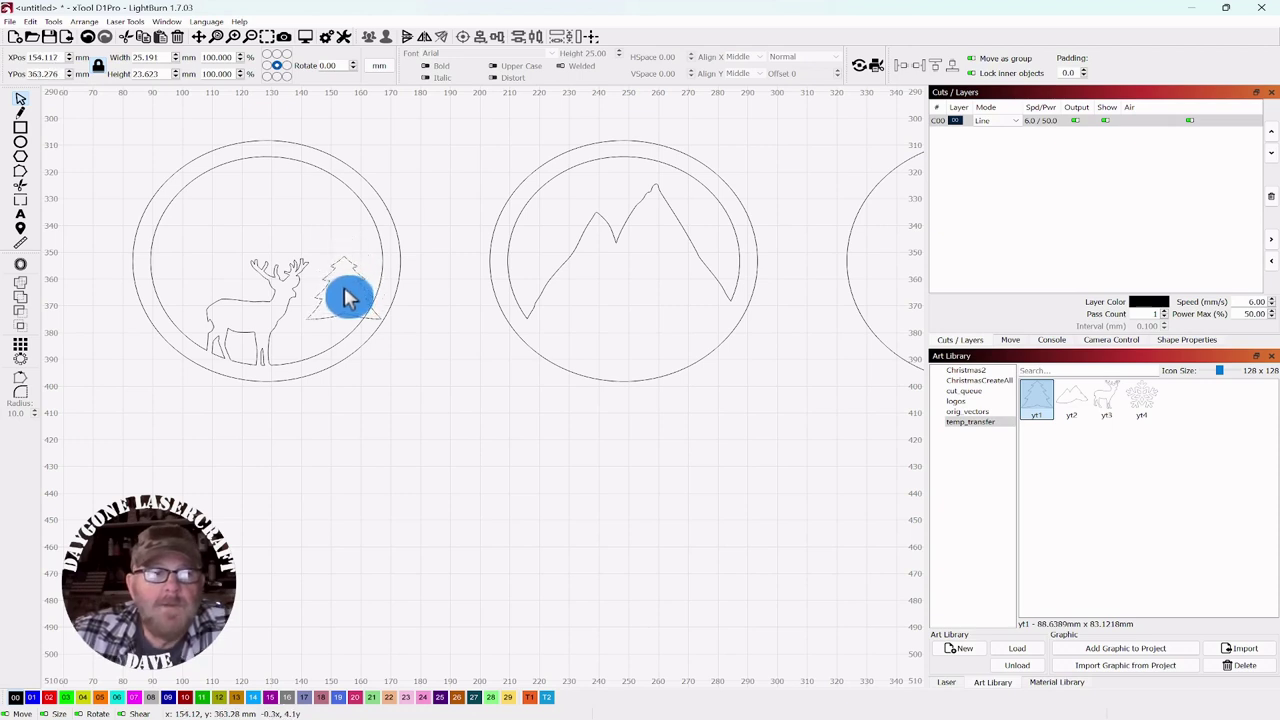
pyautogui.moveTo(345, 295); pyautogui.dragTo(345, 295)
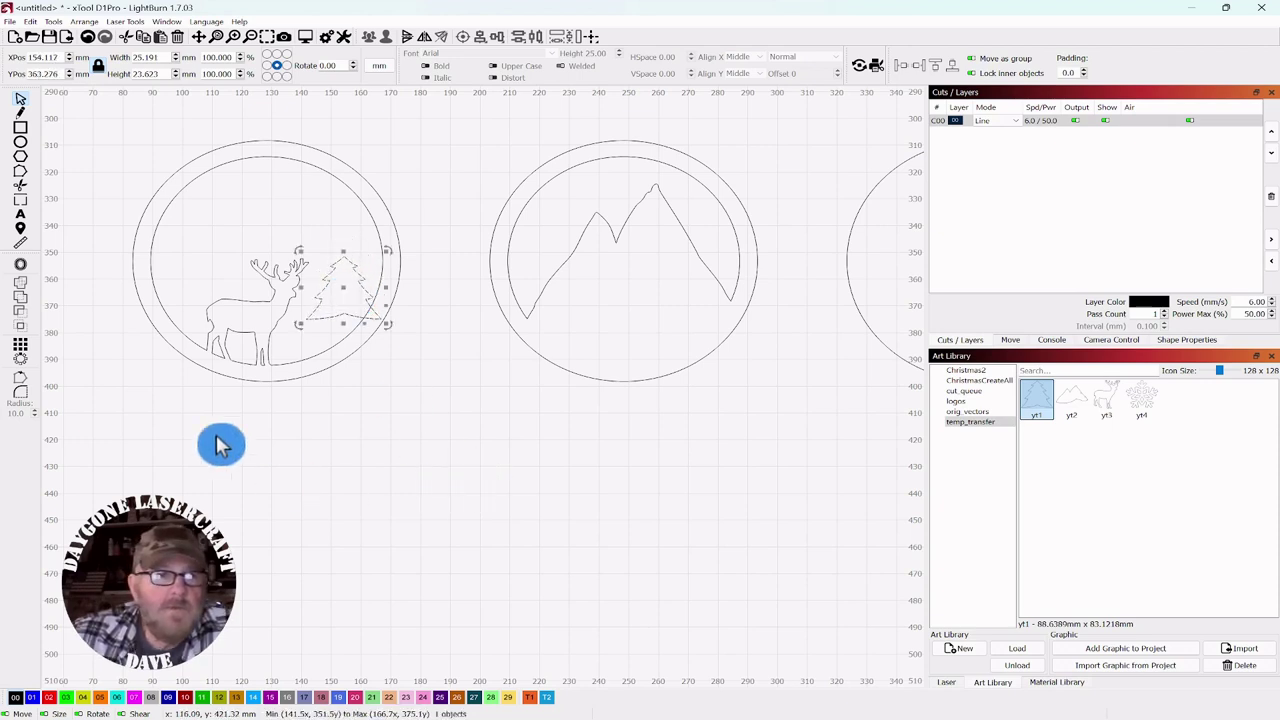
# - Draw a narrow rectangle and centre it under the tree as its trunk
pyautogui.click(21, 128)
pyautogui.moveTo(404, 396); pyautogui.dragTo(414, 447)
pyautogui.click(21, 100)
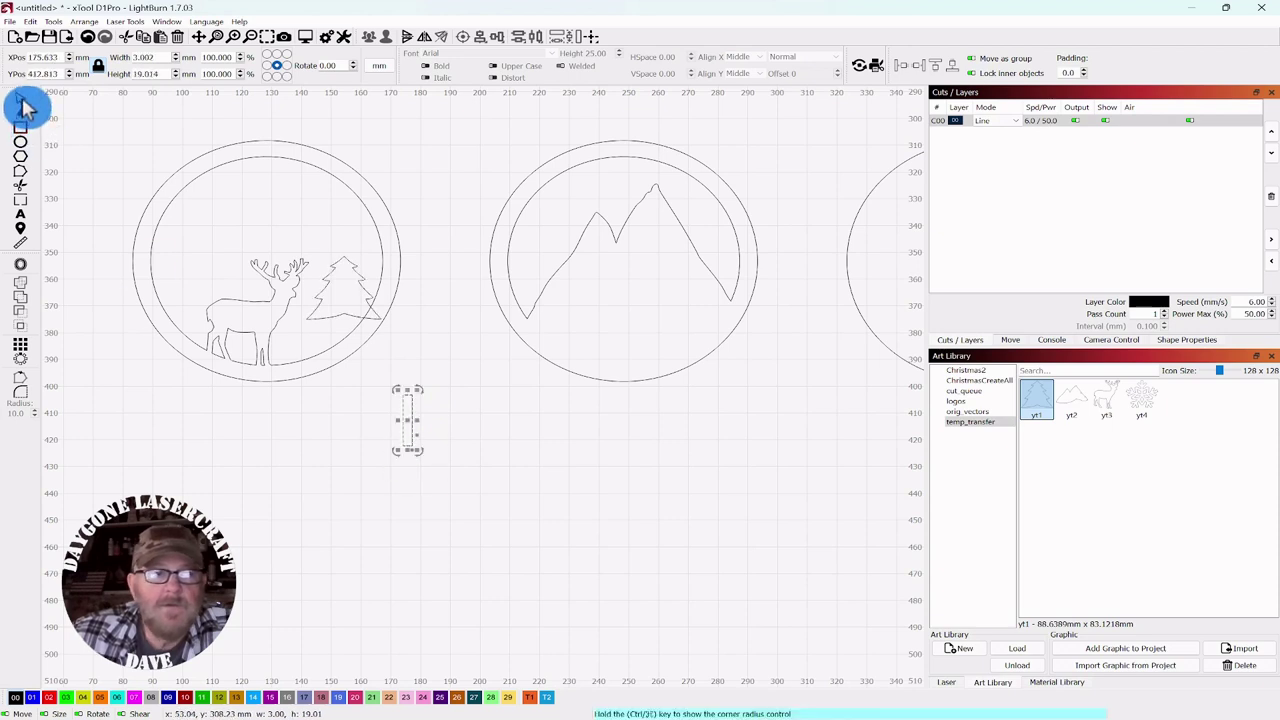
pyautogui.moveTo(405, 420); pyautogui.dragTo(346, 335)
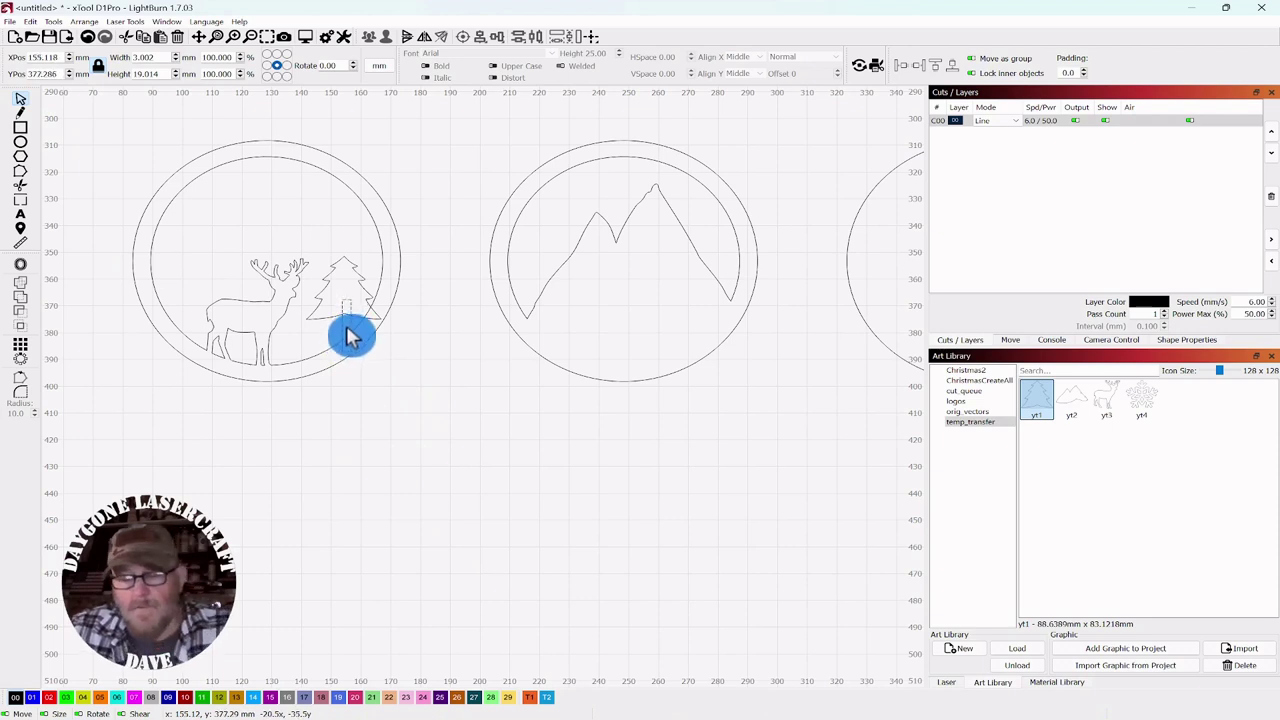
pyautogui.moveTo(349, 337); pyautogui.dragTo(349, 335)
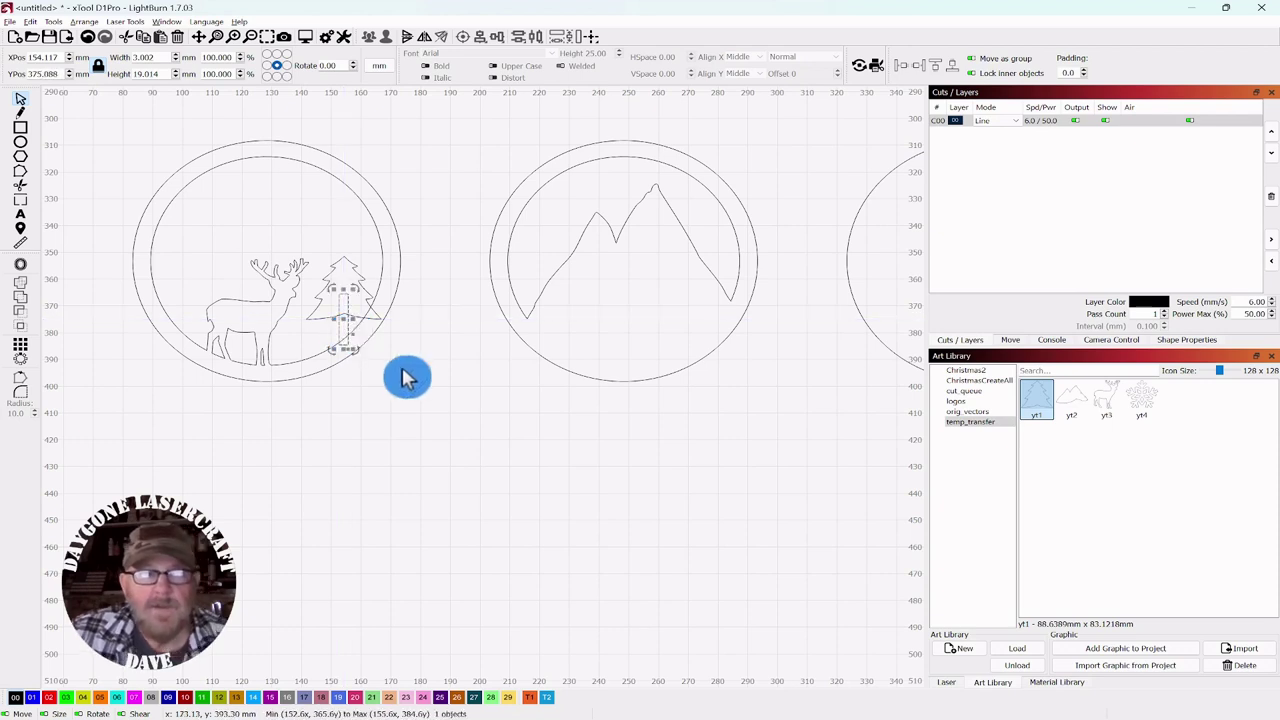
# - Select the tree together with its trunk, then select the whole deer ornament
pyautogui.click(428, 392)
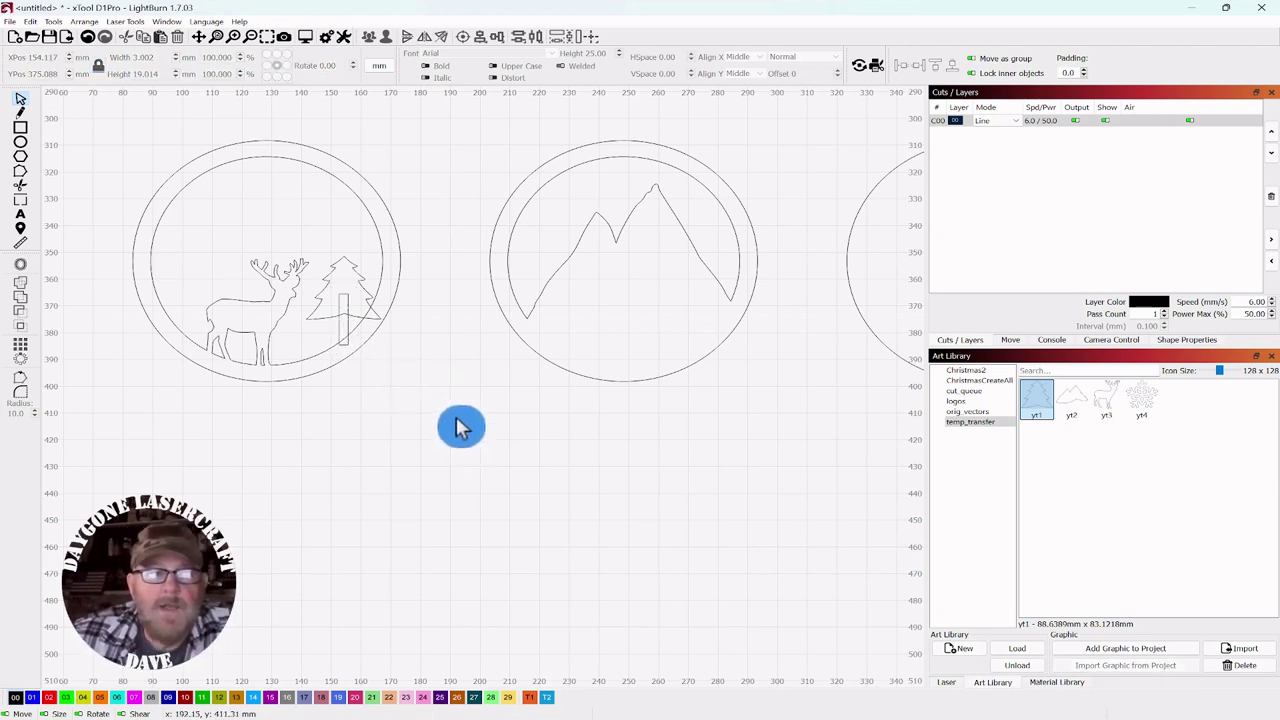
pyautogui.moveTo(353, 244); pyautogui.dragTo(324, 292)
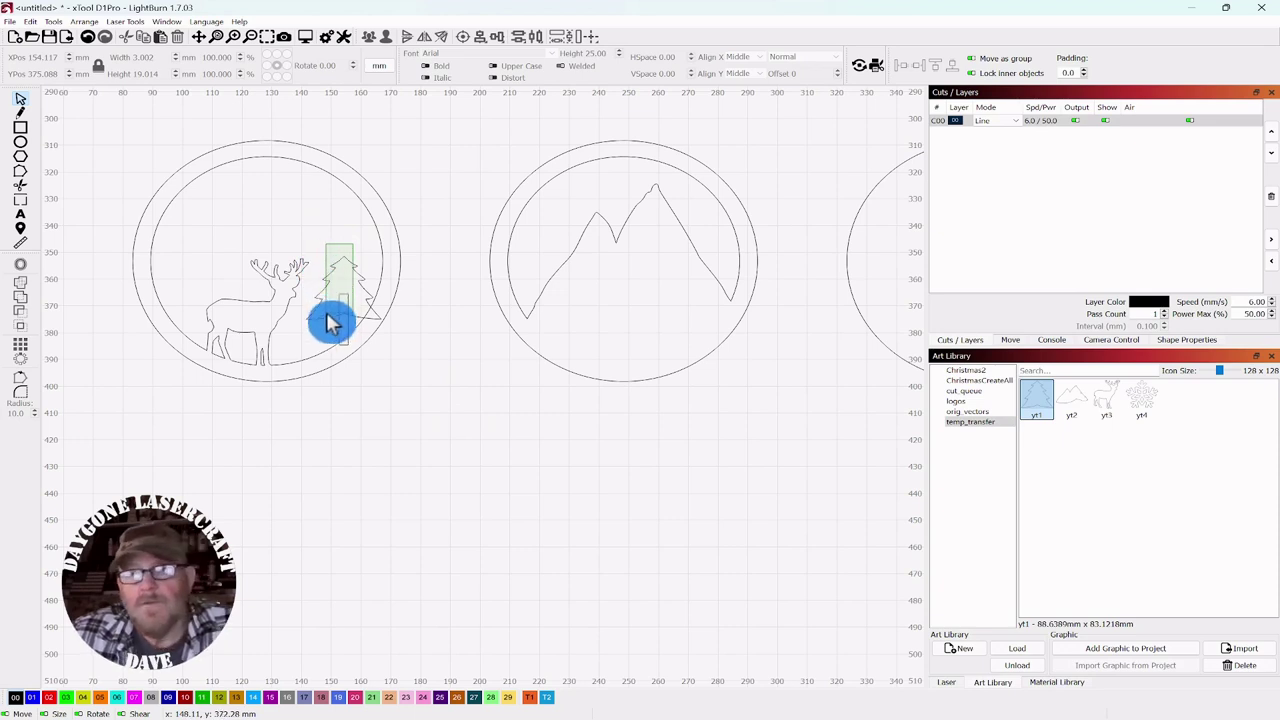
pyautogui.moveTo(330, 322); pyautogui.dragTo(329, 320)
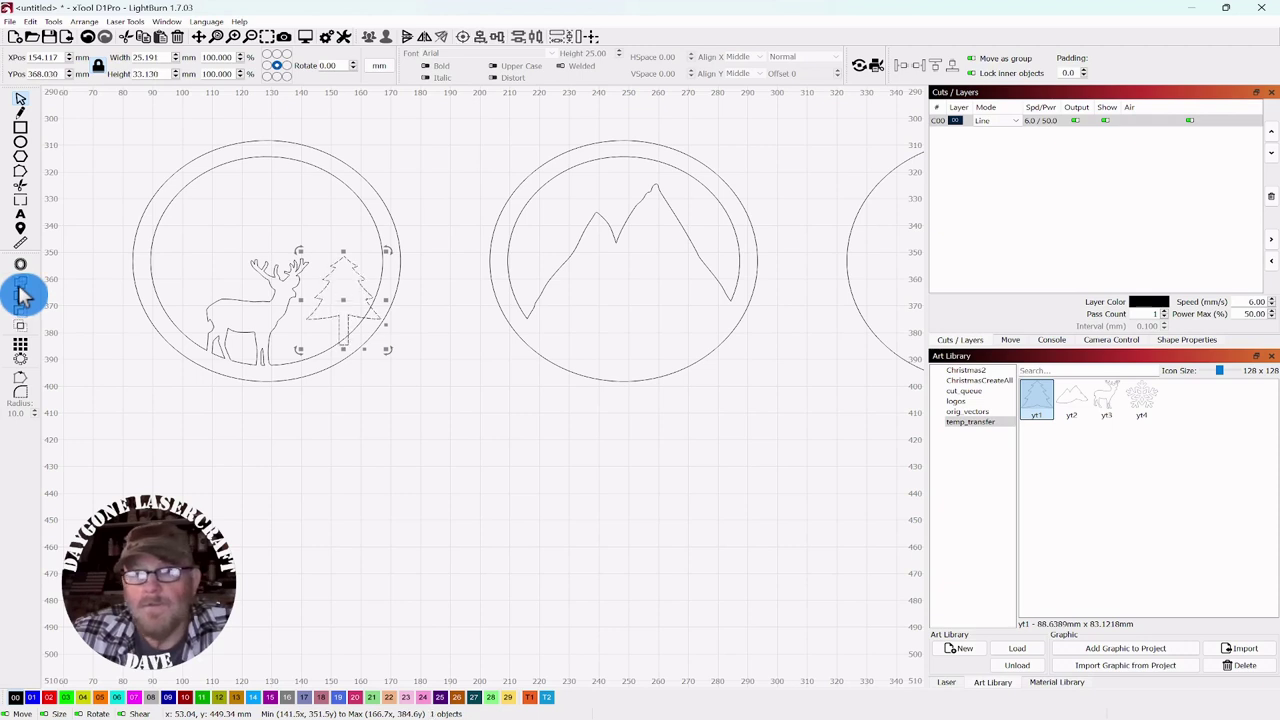
pyautogui.click(386, 477)
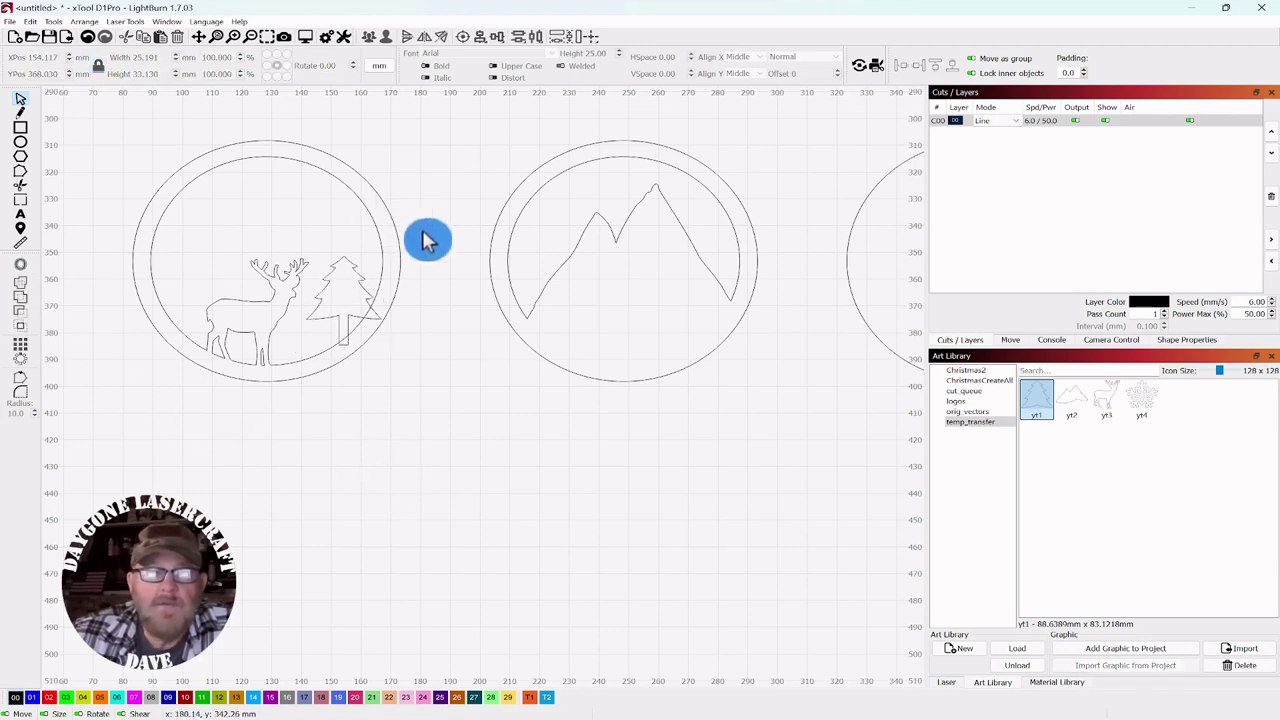
pyautogui.moveTo(420, 231); pyautogui.dragTo(350, 416)
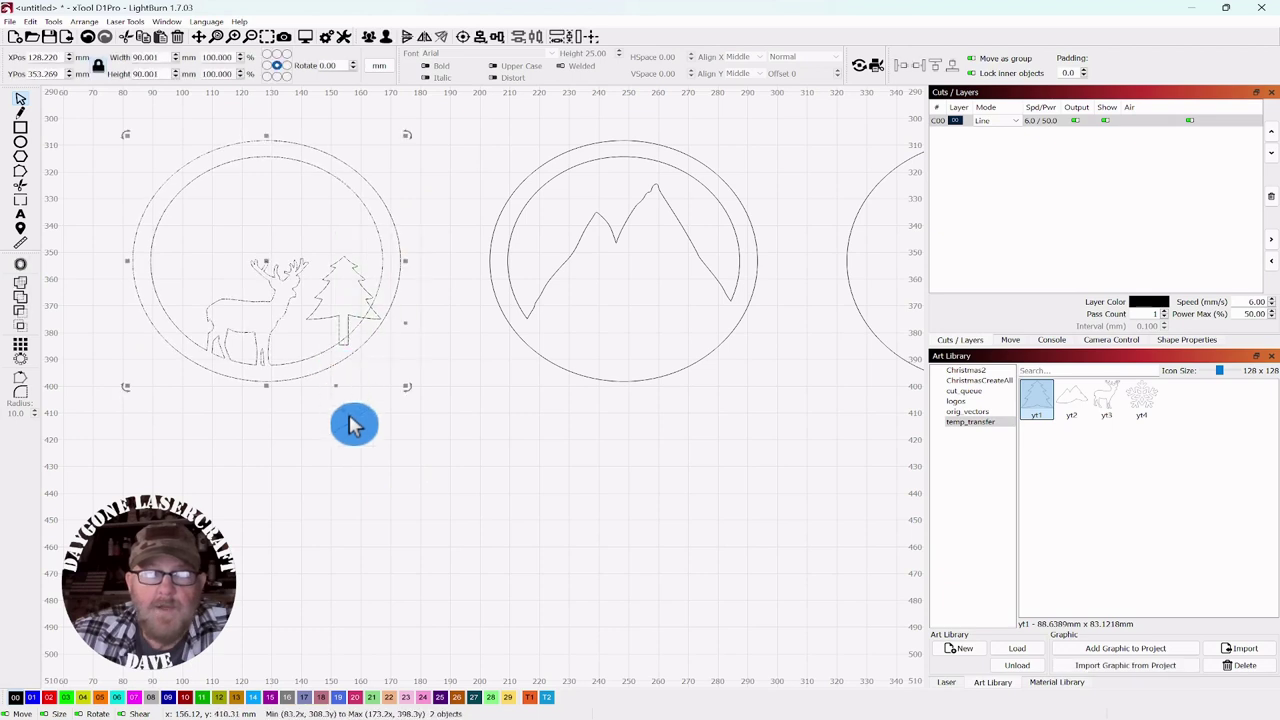
# - Weld the deer and tree into the ring, then place a shrunken yt4 snowflake at its upper left
pyautogui.click(22, 307)
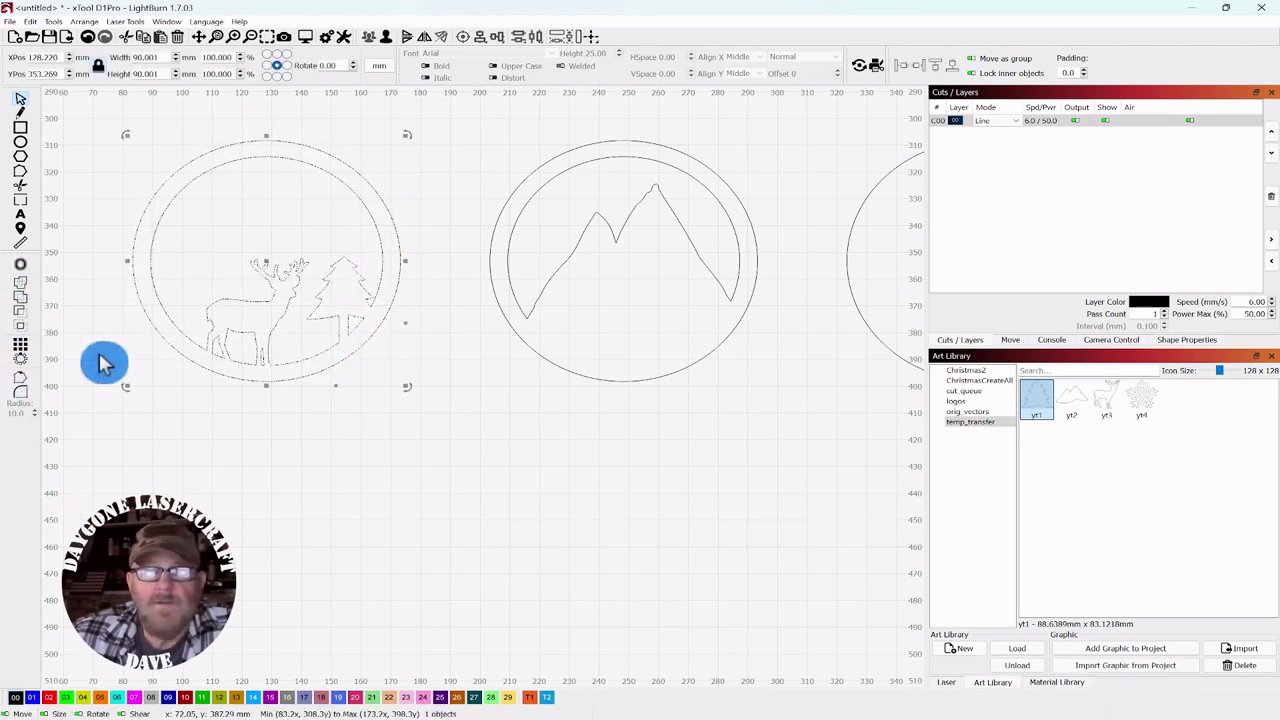
pyautogui.click(615, 462)
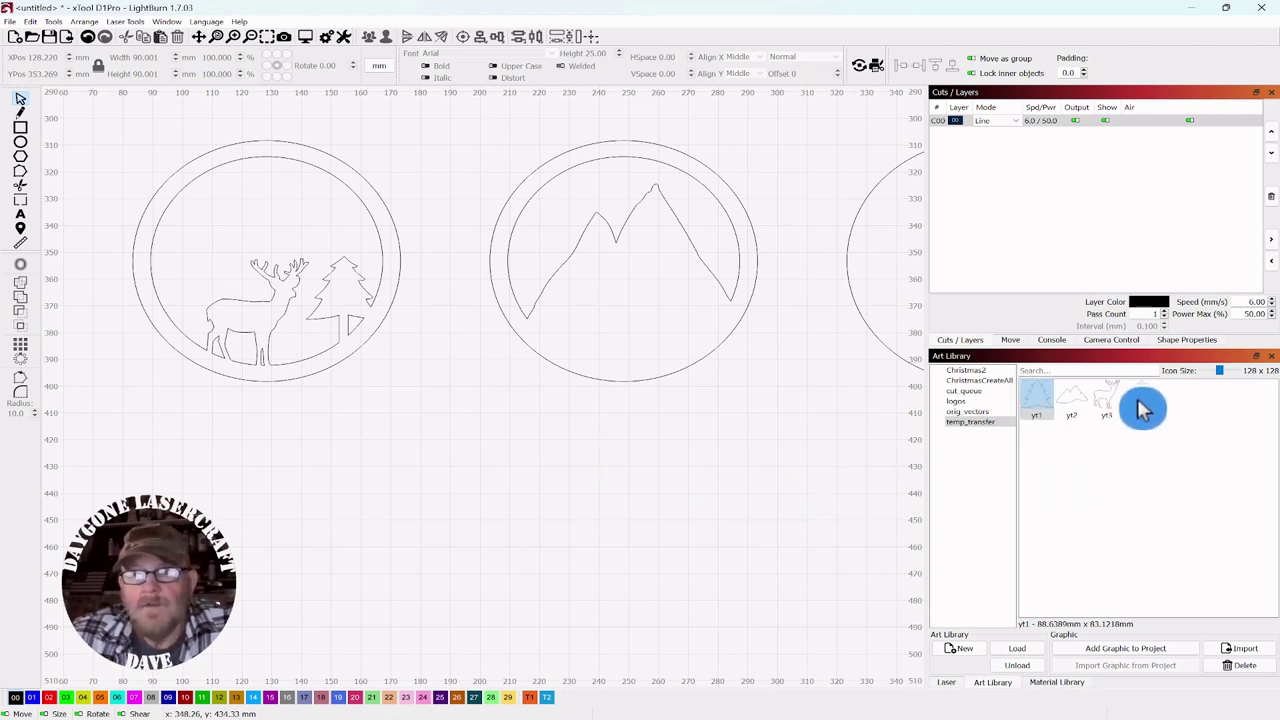
pyautogui.moveTo(1144, 408); pyautogui.dragTo(418, 440)
pyautogui.moveTo(527, 530); pyautogui.dragTo(190, 211)
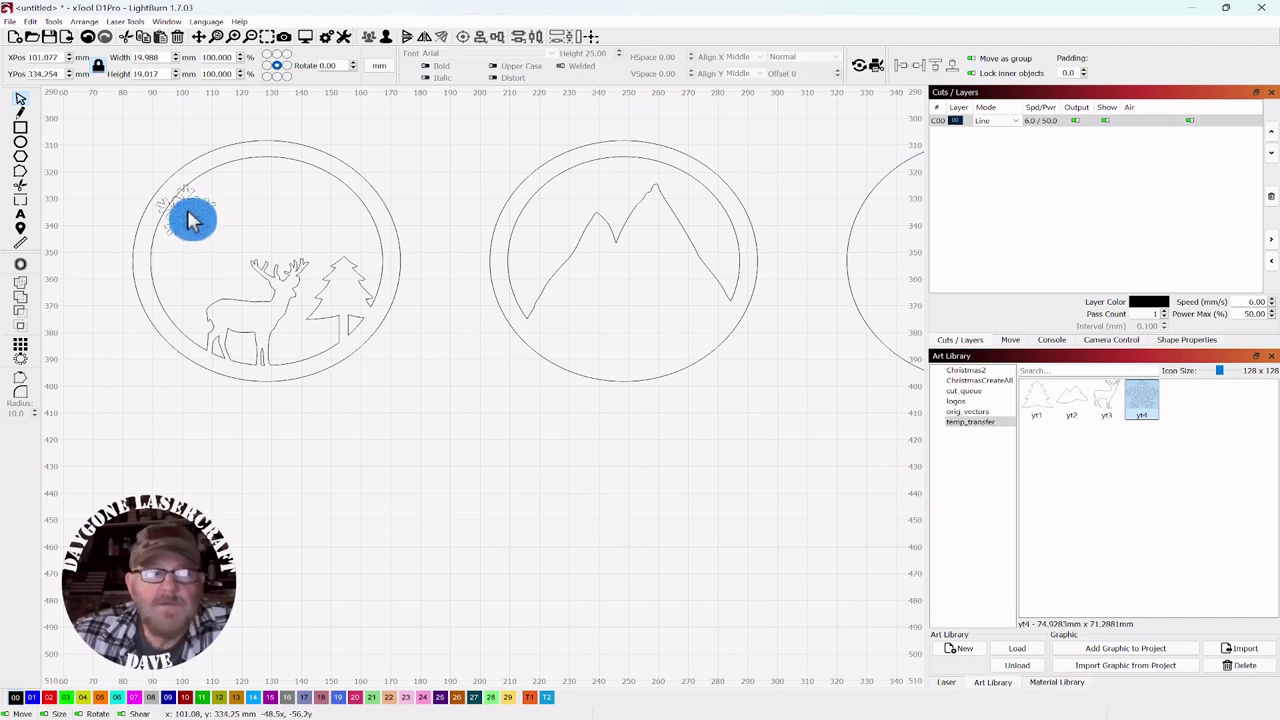
pyautogui.moveTo(196, 220); pyautogui.dragTo(199, 220)
# - Tilt the 19.1 by 20.0 mm snowflake about 19 degrees and weld it into the ornament
pyautogui.scroll(3, 257, 222)
pyautogui.scroll(3, 257, 222)
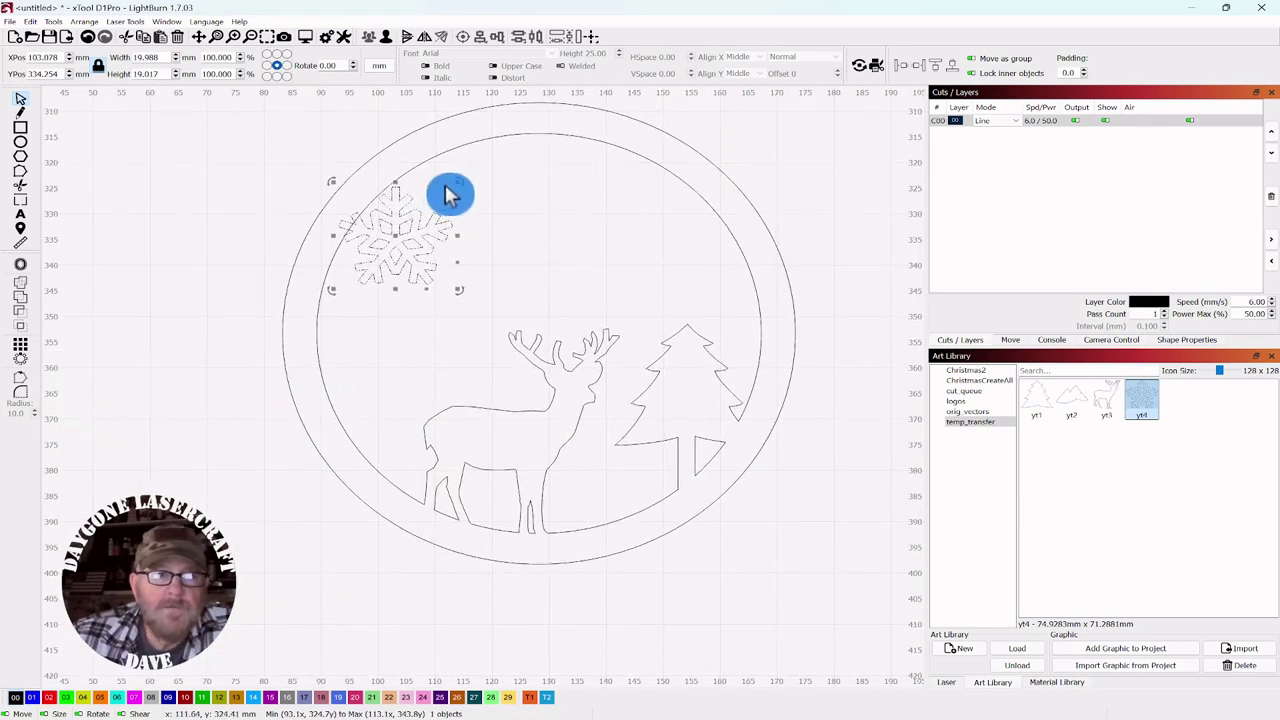
pyautogui.moveTo(459, 181); pyautogui.dragTo(443, 176)
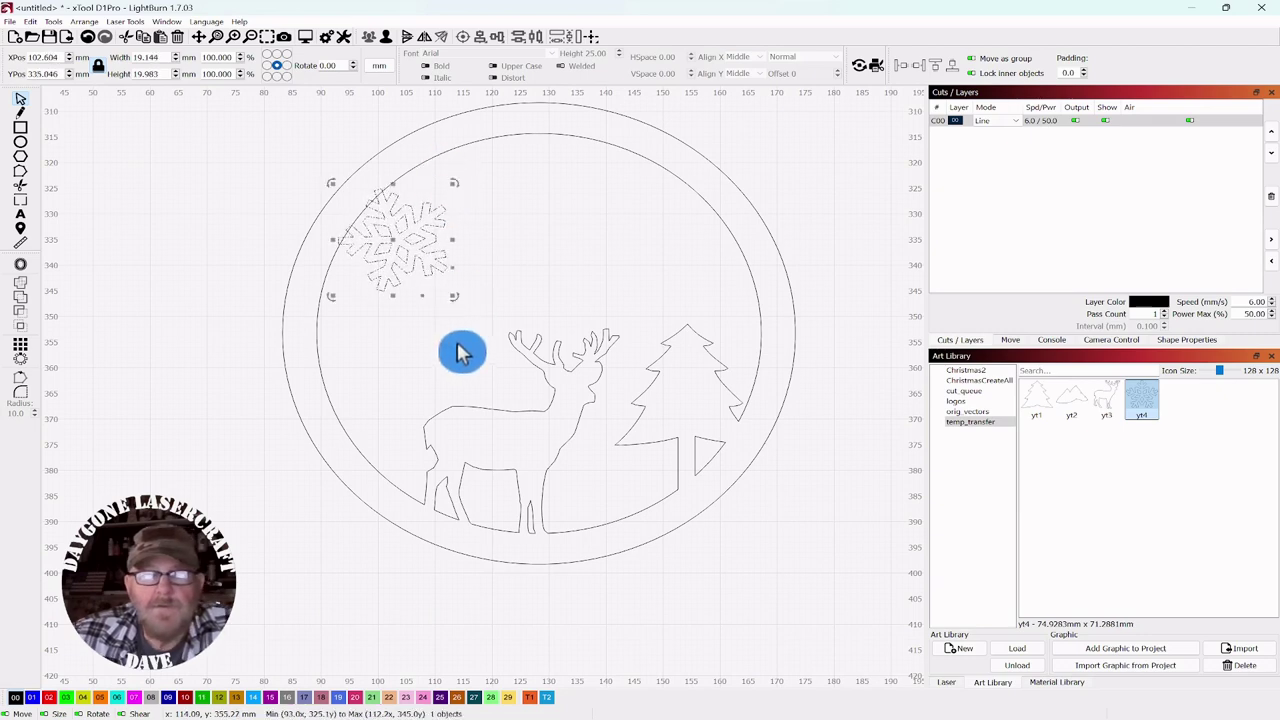
pyautogui.click(126, 271)
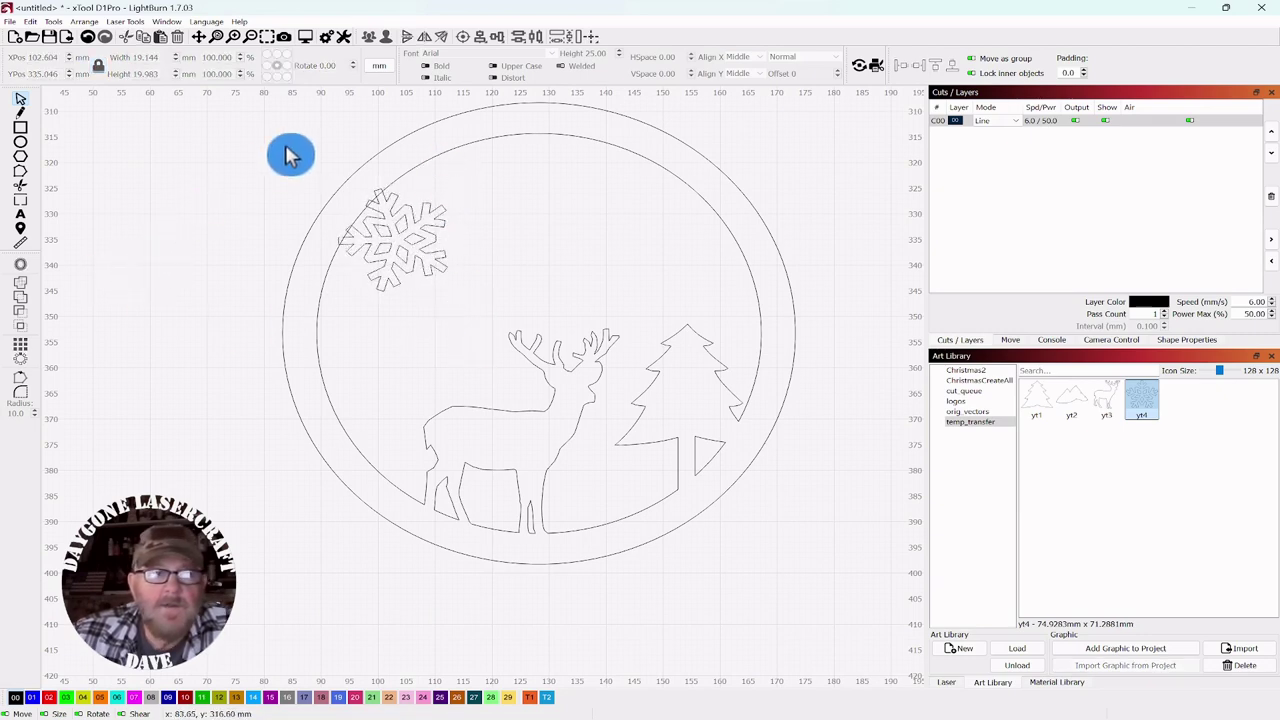
pyautogui.moveTo(395, 118); pyautogui.dragTo(337, 277)
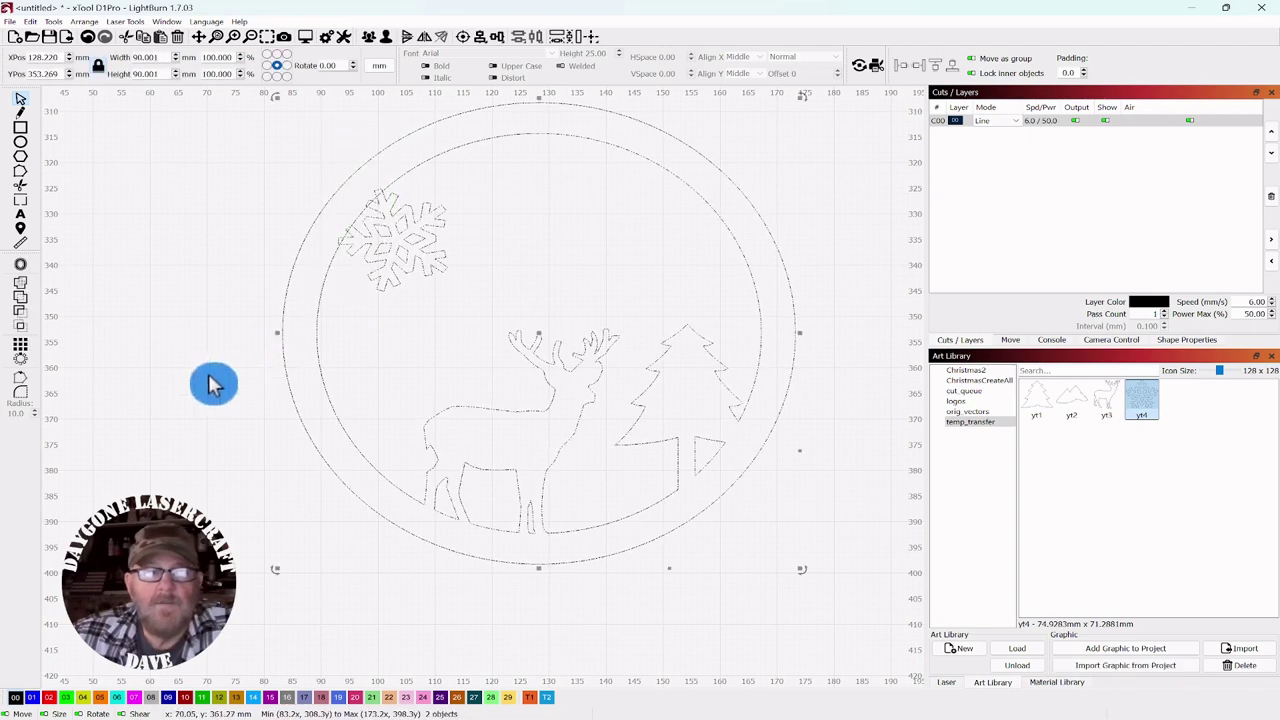
pyautogui.click(24, 308)
pyautogui.click(103, 251)
pyautogui.scroll(-2, 538, 418)
pyautogui.scroll(-1, 538, 418)
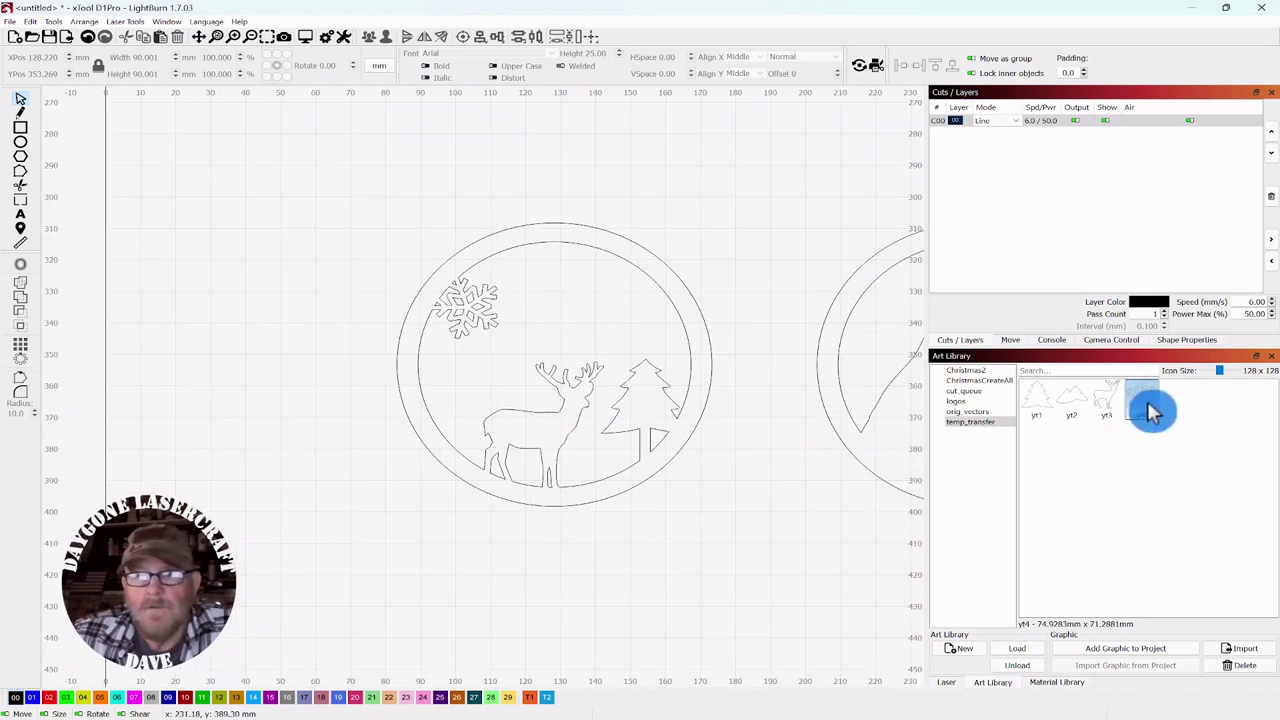
# - Place a second yt4 snowflake, about 11.6 by 11.8 mm, at the ring's top, tilted about −15 degrees
pyautogui.moveTo(1150, 410); pyautogui.dragTo(687, 232)
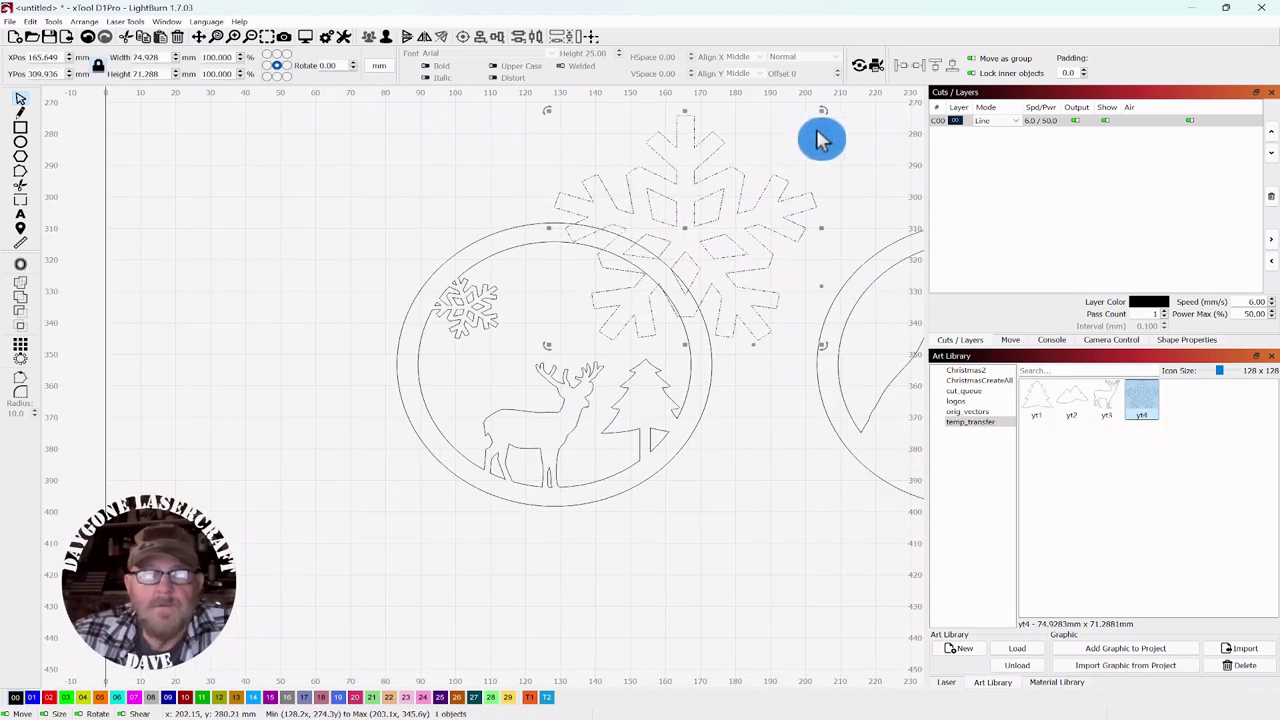
pyautogui.moveTo(801, 121); pyautogui.dragTo(540, 277)
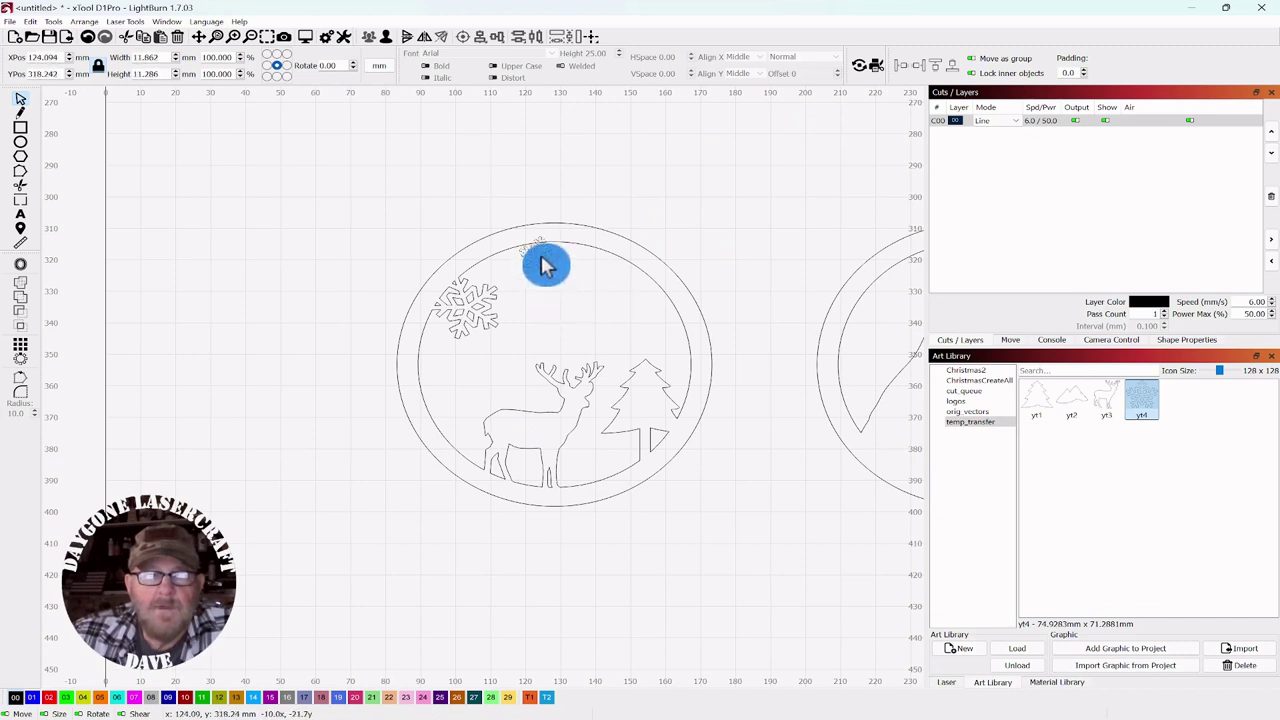
pyautogui.scroll(3, 557, 297)
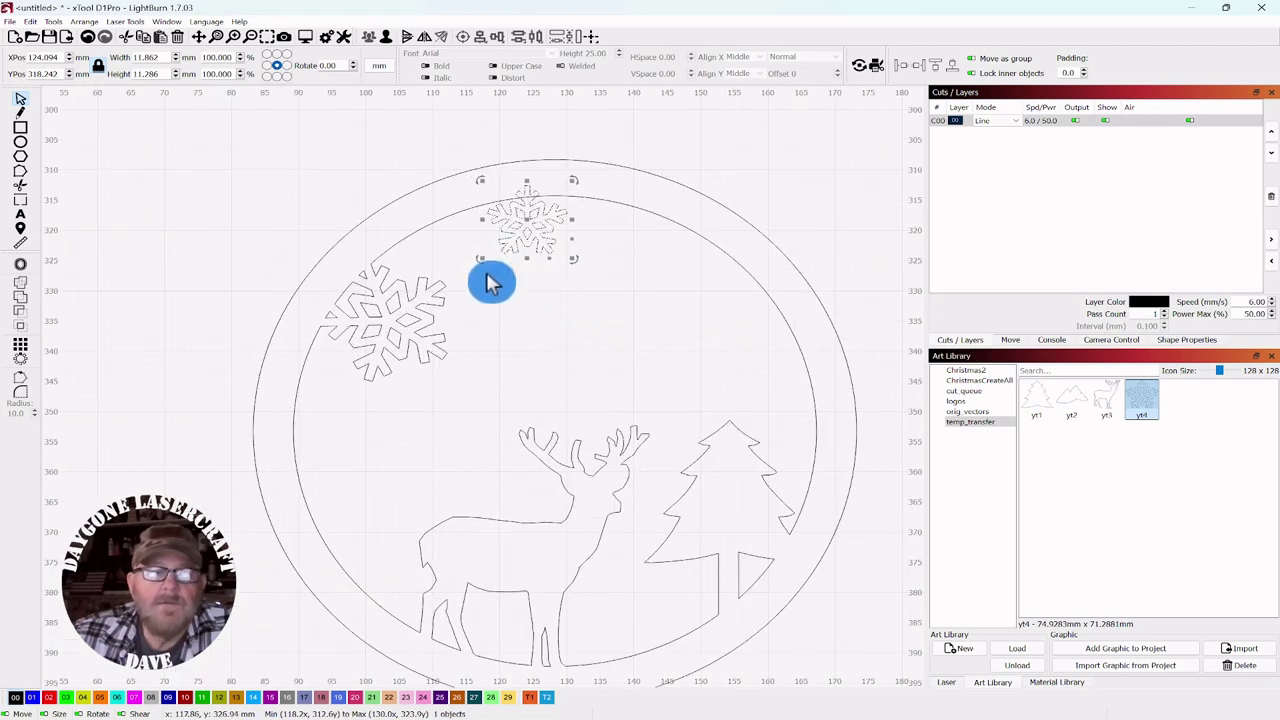
pyautogui.moveTo(490, 282); pyautogui.dragTo(463, 262)
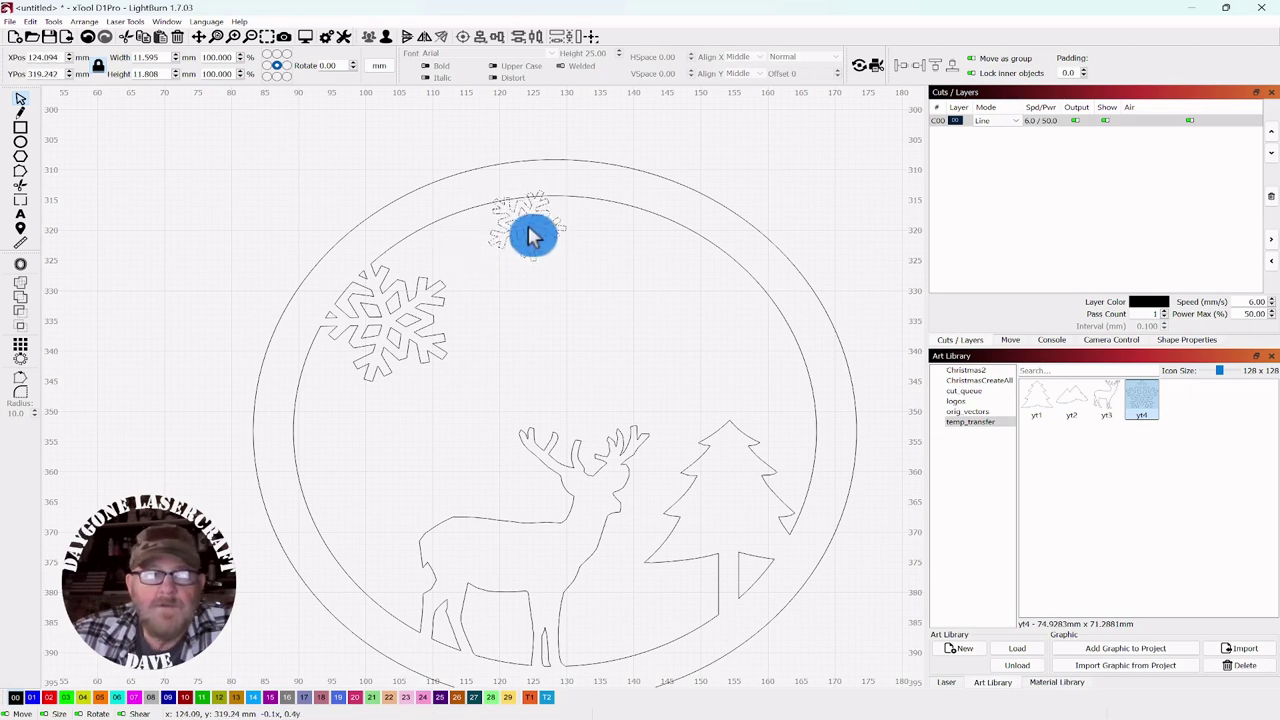
# - Weld the small snowflake into the ornament
pyautogui.moveTo(668, 148); pyautogui.dragTo(443, 240)
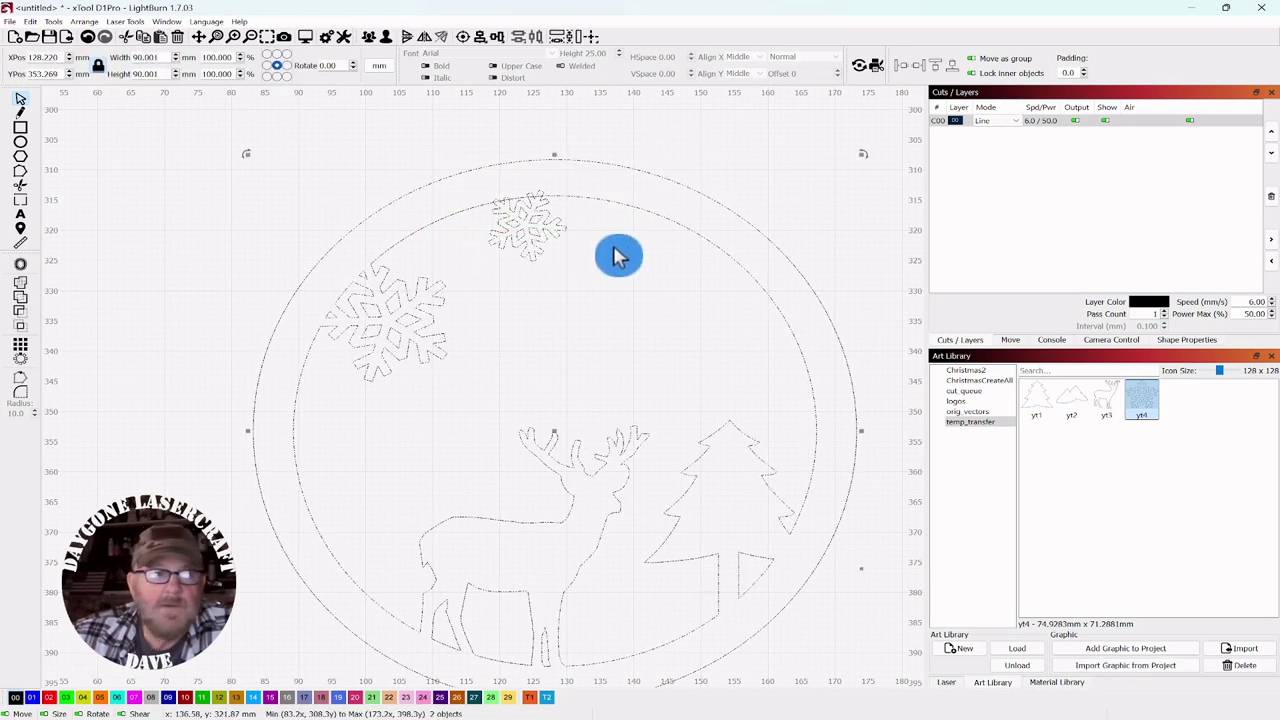
pyautogui.click(22, 308)
pyautogui.scroll(-3, 63, 286)
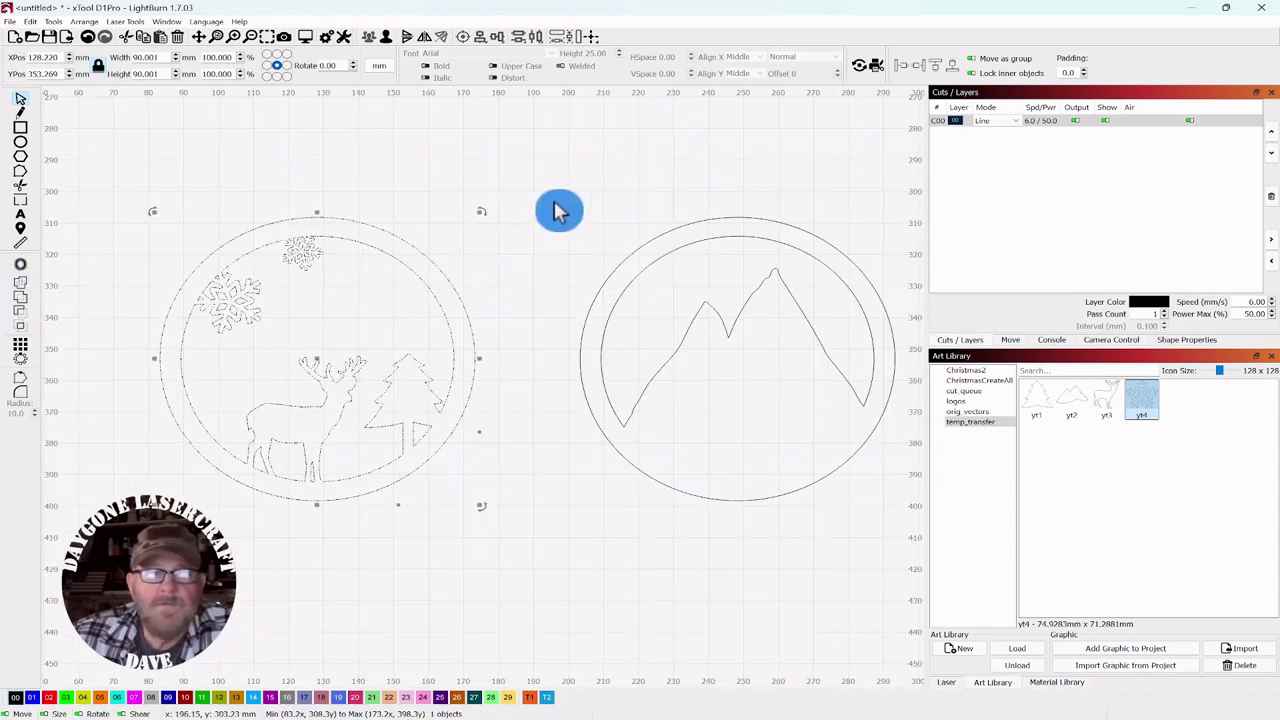
pyautogui.scroll(-2, 557, 209)
pyautogui.hscroll(3, 654, 446)
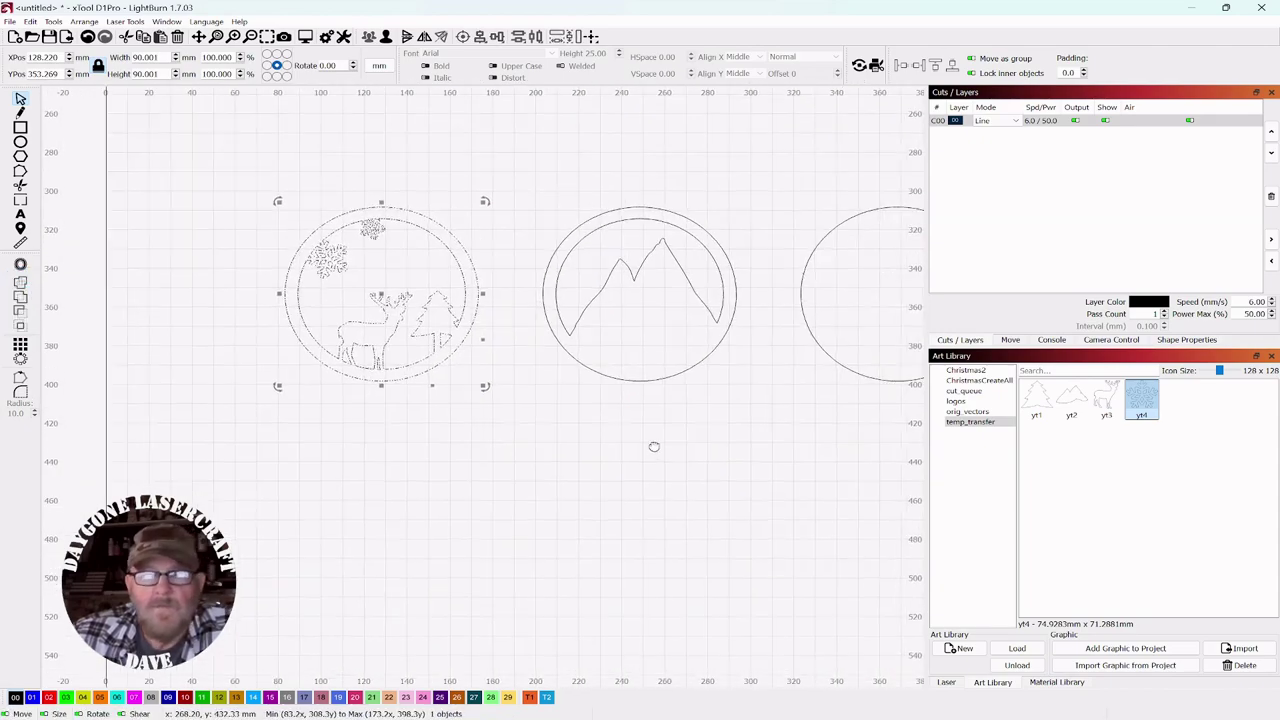
pyautogui.click(594, 432)
pyautogui.moveTo(657, 146); pyautogui.dragTo(421, 410)
pyautogui.moveTo(541, 292)
pyautogui.mouseDown()
pyautogui.moveTo(814, 288)
pyautogui.moveTo(543, 297)
pyautogui.moveTo(531, 284)
pyautogui.mouseUp()
pyautogui.click(345, 206)
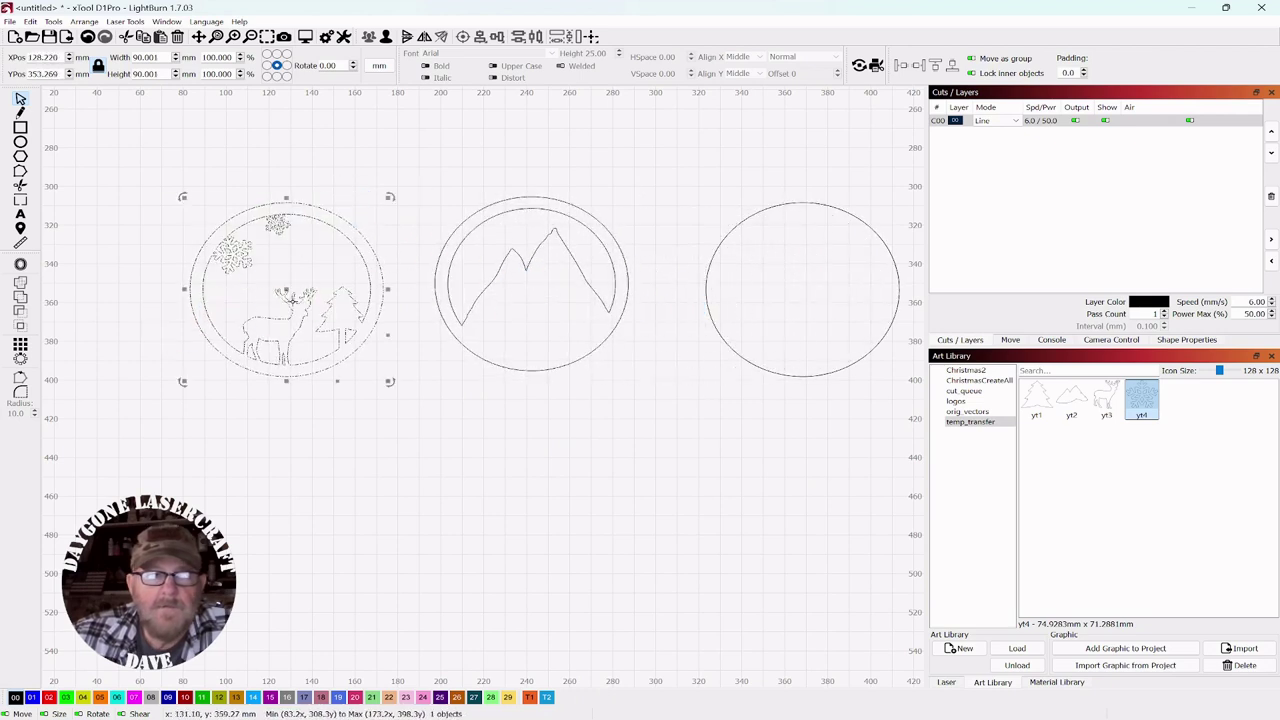
pyautogui.moveTo(285, 289)
pyautogui.mouseDown()
pyautogui.moveTo(437, 280)
pyautogui.moveTo(545, 298)
pyautogui.moveTo(298, 295)
pyautogui.mouseUp()
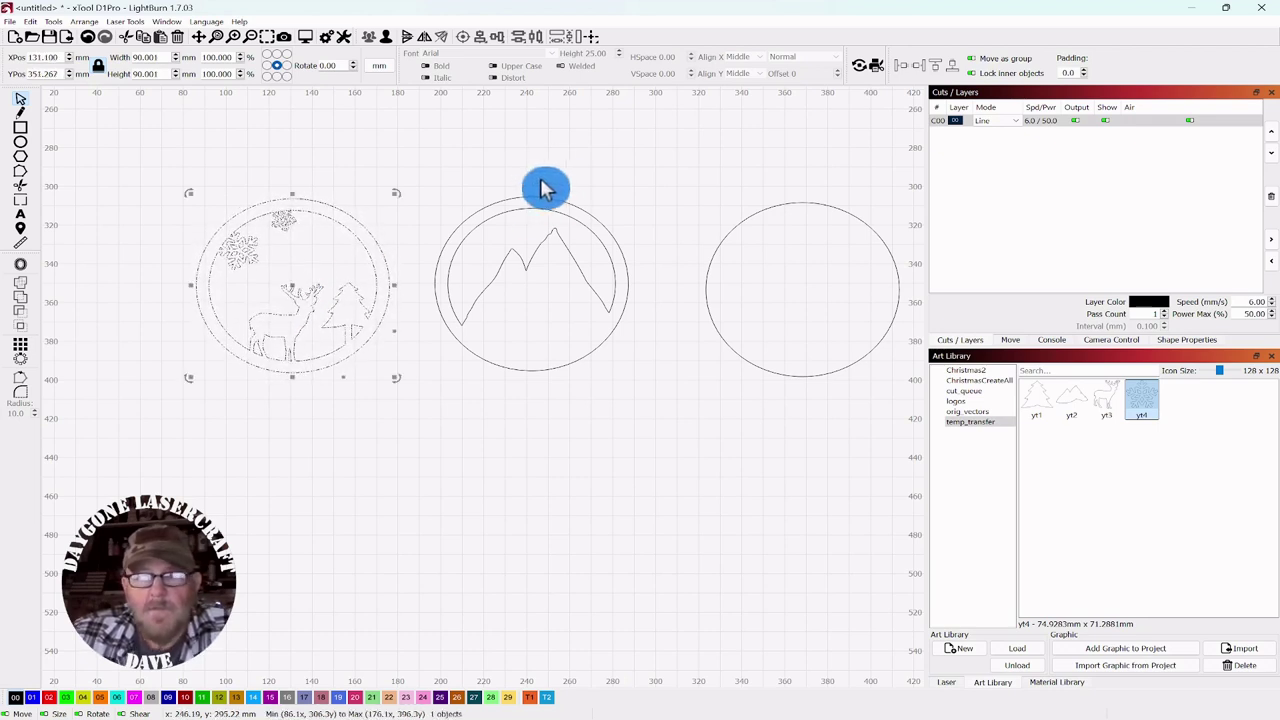
pyautogui.scroll(-2, 737, 429)
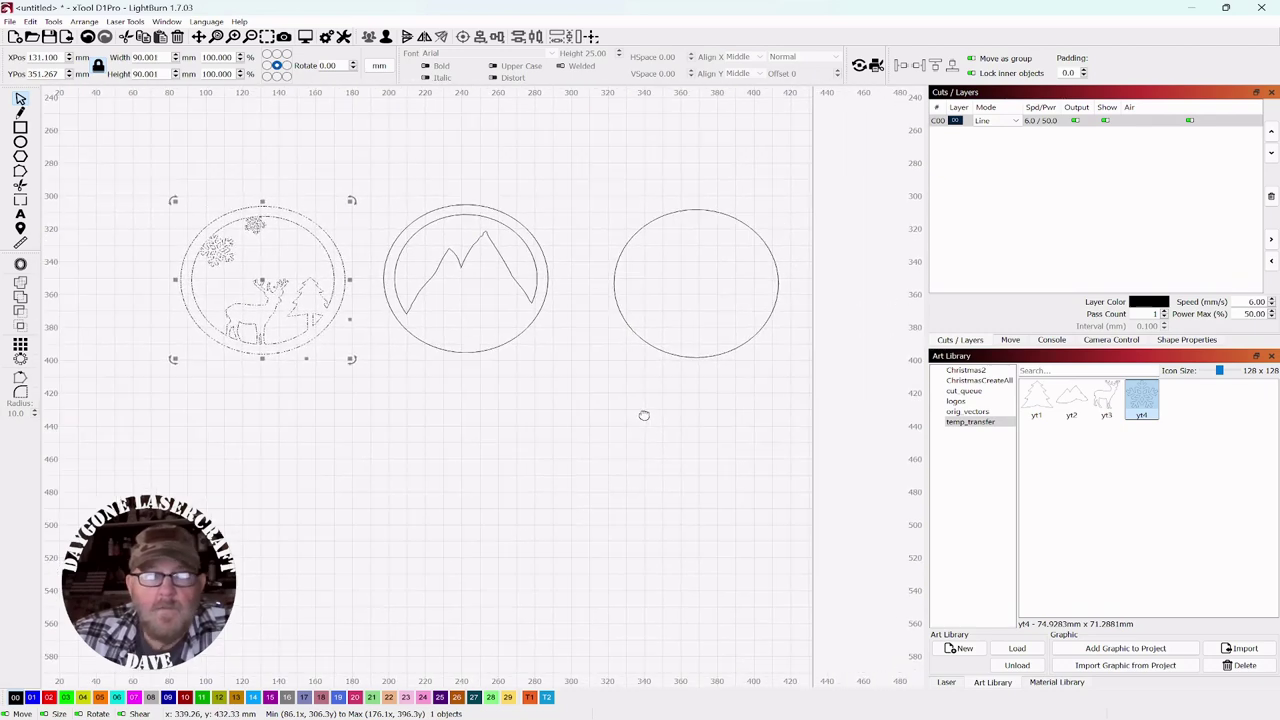
pyautogui.click(709, 254)
pyautogui.moveTo(751, 194); pyautogui.dragTo(680, 309)
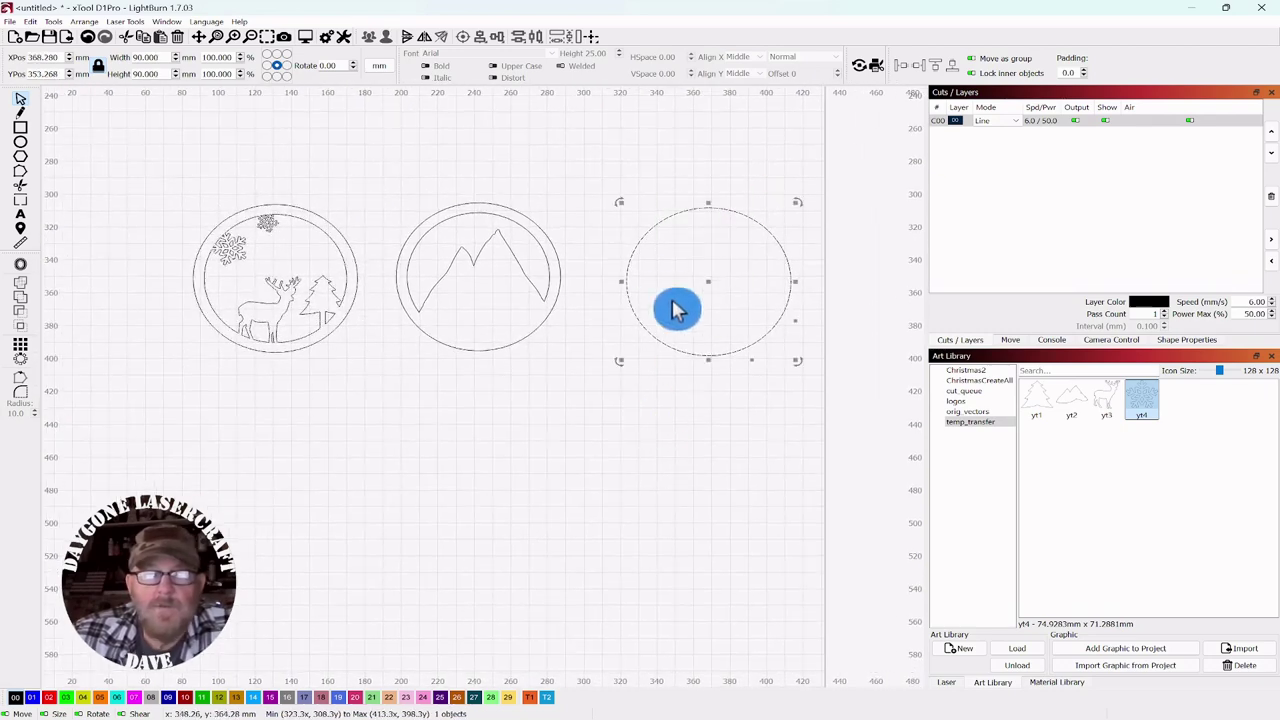
pyautogui.click(707, 289)
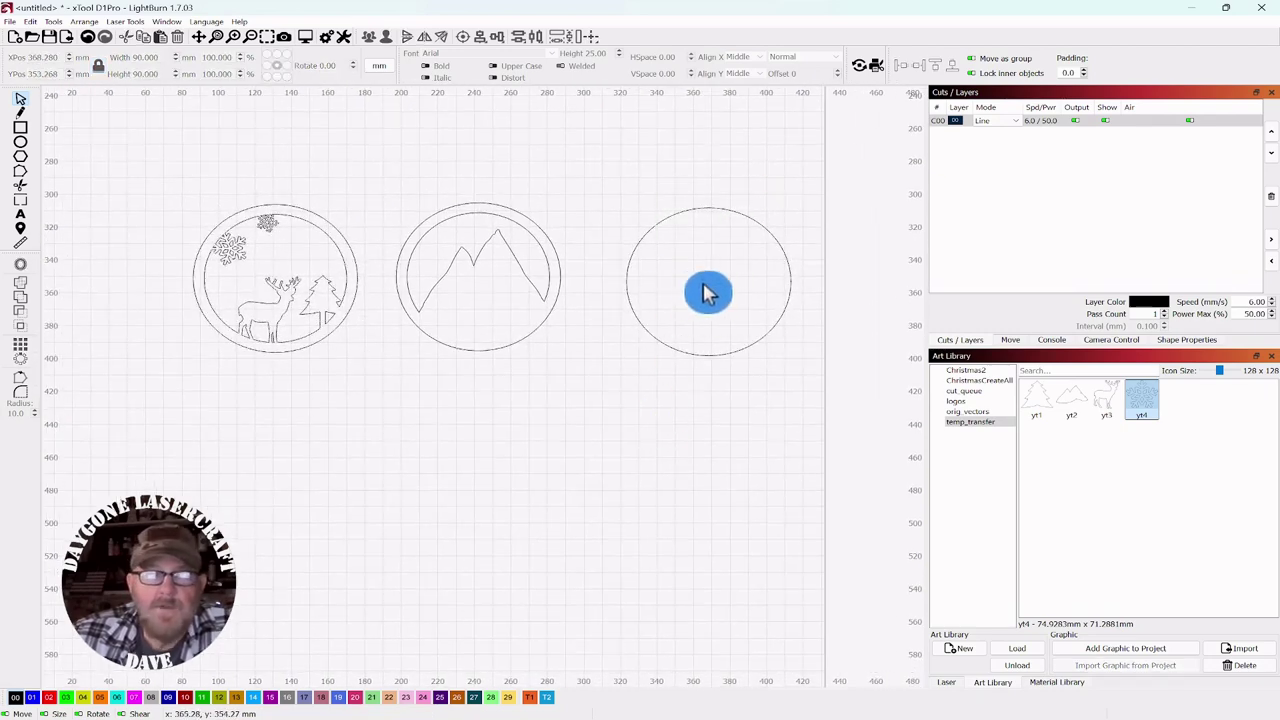
pyautogui.scroll(1, 655, 573)
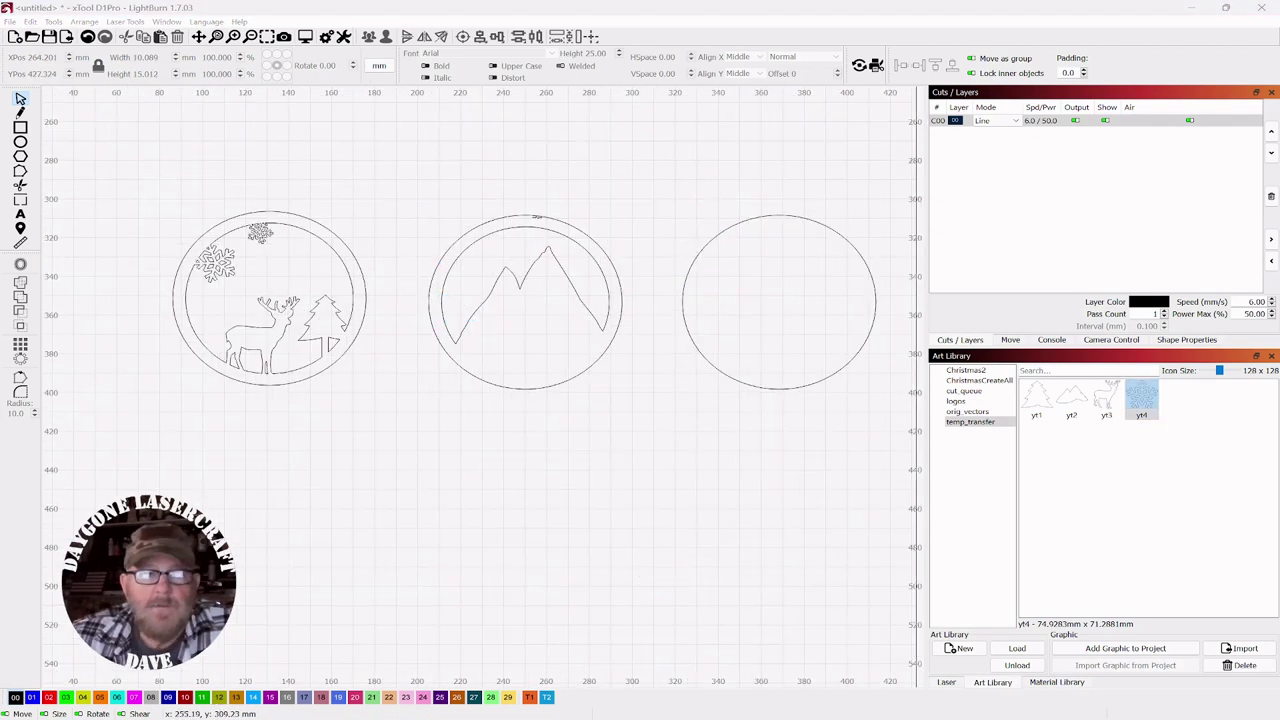
# - Draw a small circle below the ornaments and a rectangle covering its lower half
pyautogui.click(21, 146)
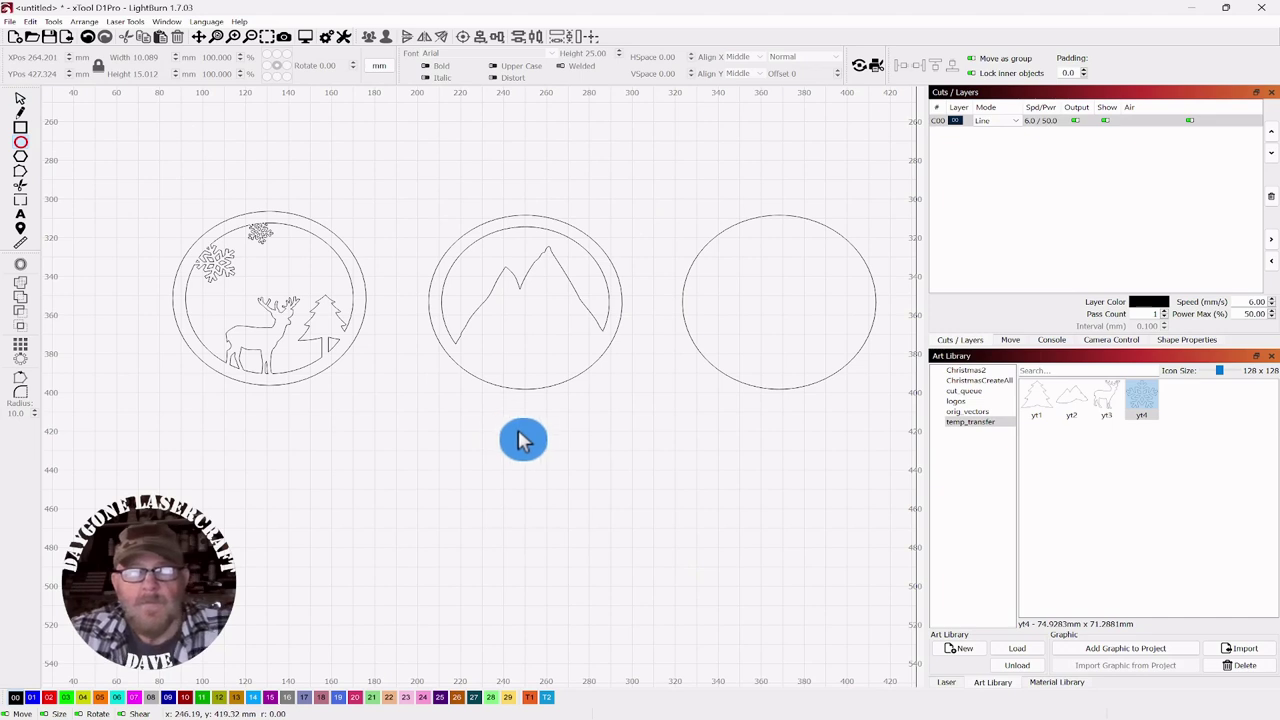
pyautogui.moveTo(521, 428); pyautogui.dragTo(623, 511)
pyautogui.click(21, 100)
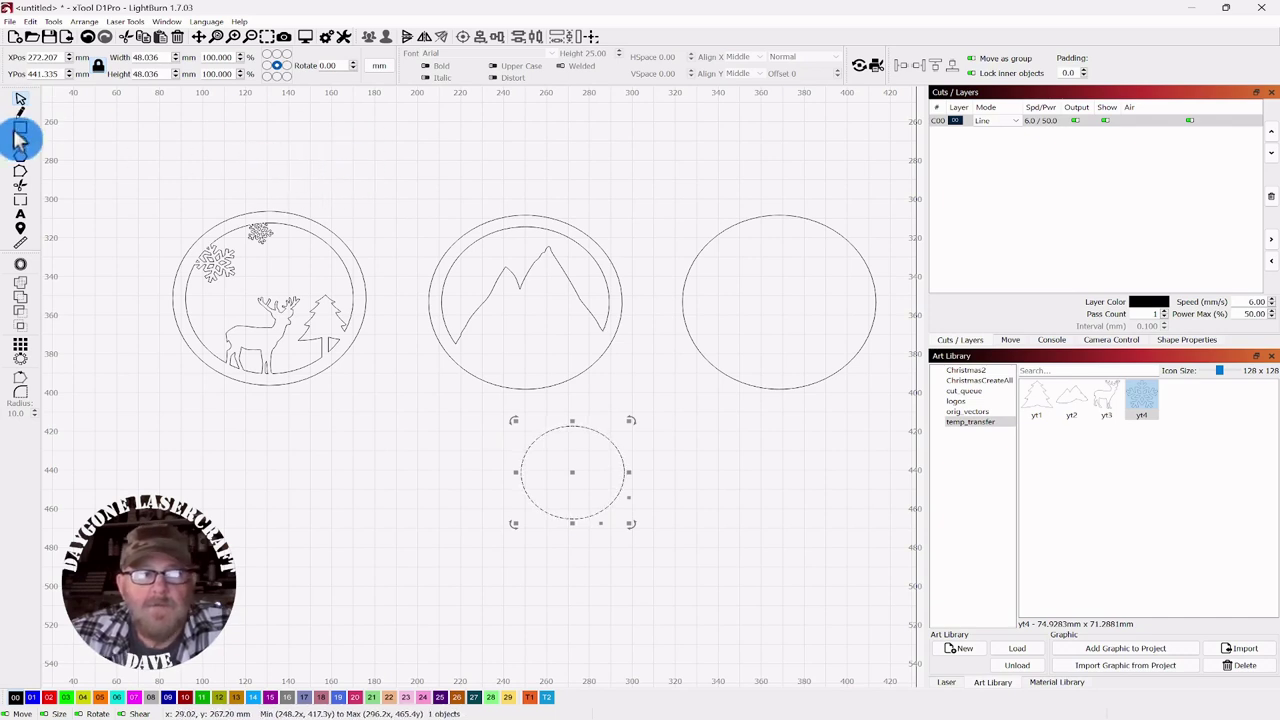
pyautogui.click(21, 130)
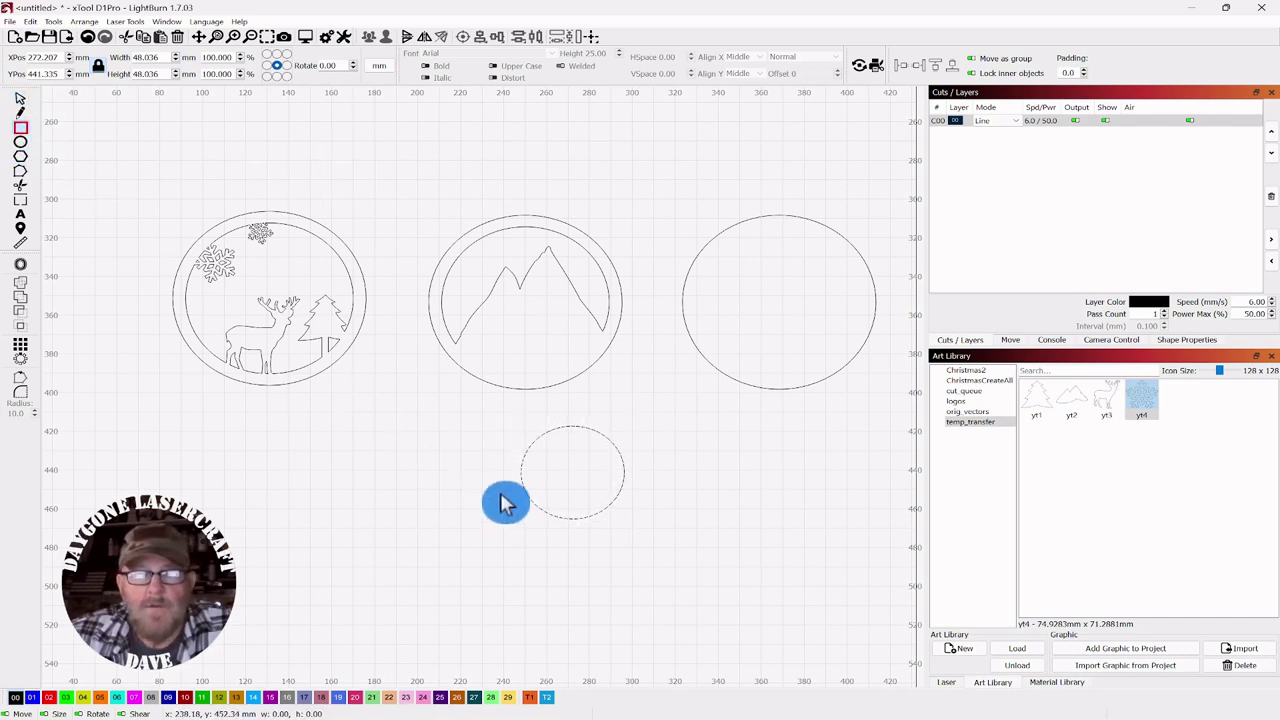
pyautogui.moveTo(657, 491); pyautogui.dragTo(665, 536)
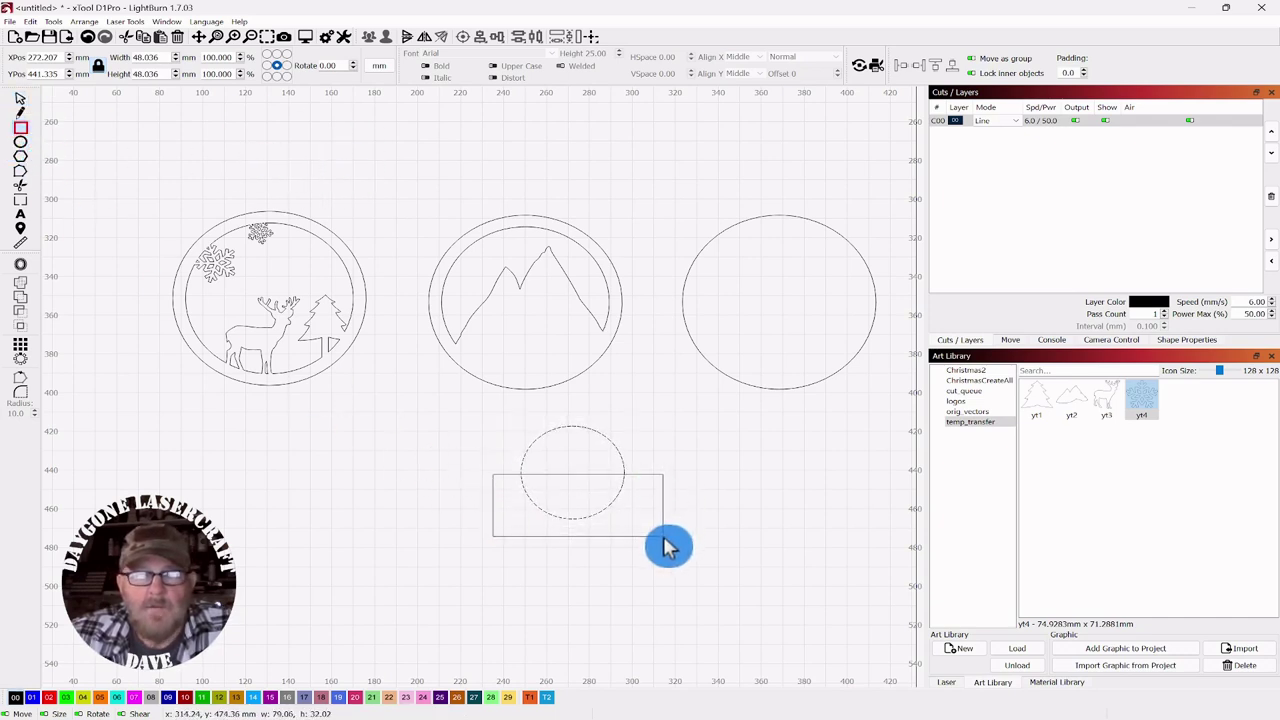
pyautogui.click(21, 100)
# - Subtract the rectangle from the circle and shrink the resulting half-circle cap
pyautogui.click(271, 480)
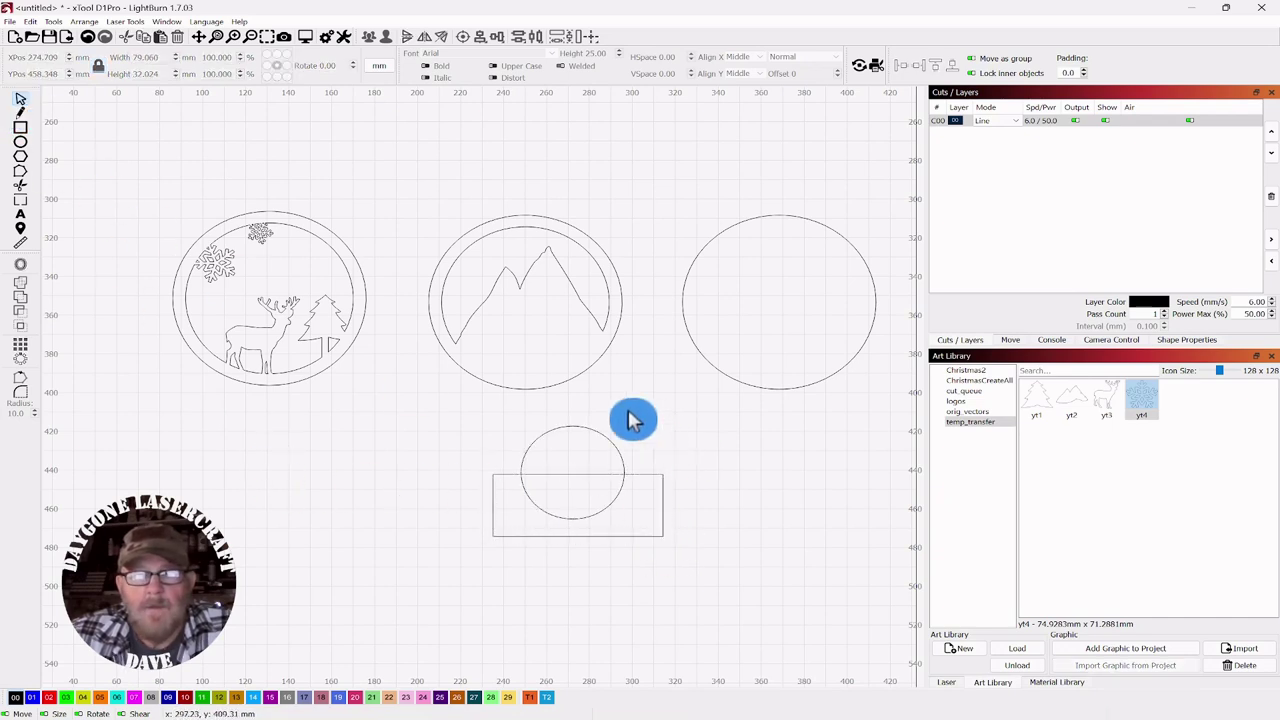
pyautogui.moveTo(547, 447); pyautogui.dragTo(548, 448)
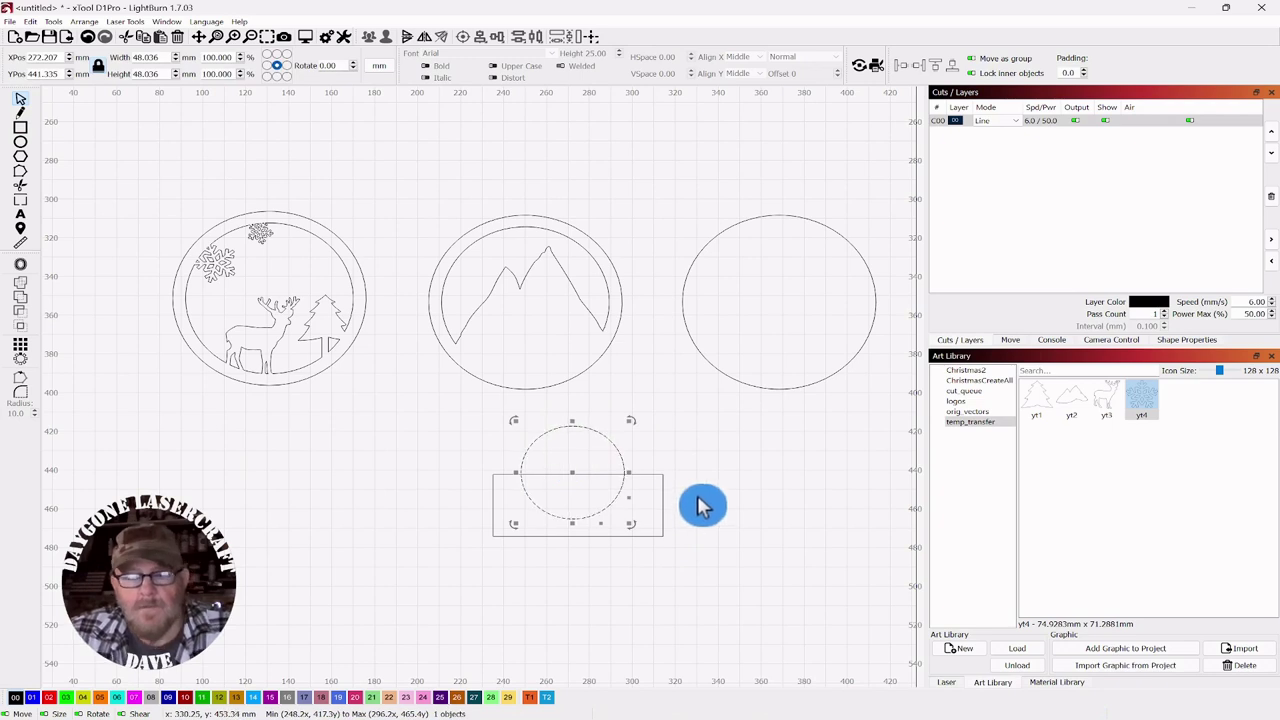
pyautogui.moveTo(700, 503); pyautogui.dragTo(646, 536)
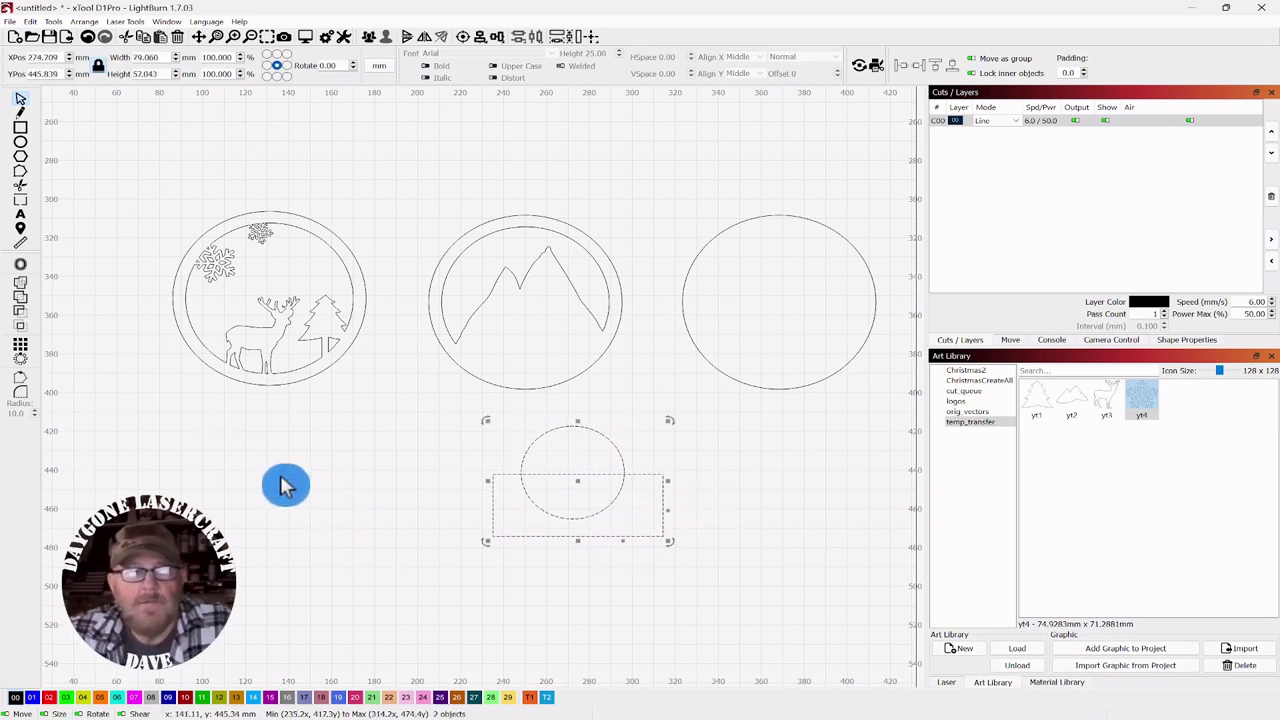
pyautogui.click(21, 318)
pyautogui.moveTo(629, 449); pyautogui.dragTo(532, 206)
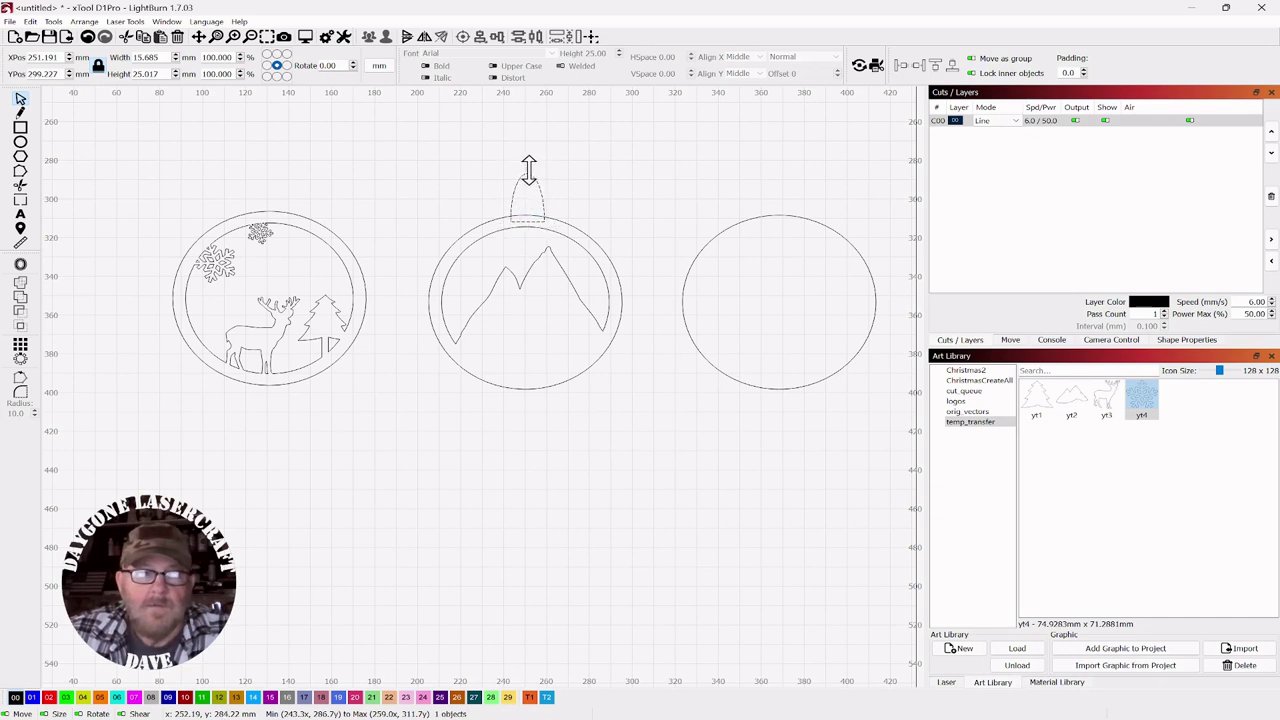
# - Centre the cap on the mountain ring's top and weld them into one 90.0 by 99.5 mm outline
pyautogui.click(548, 212)
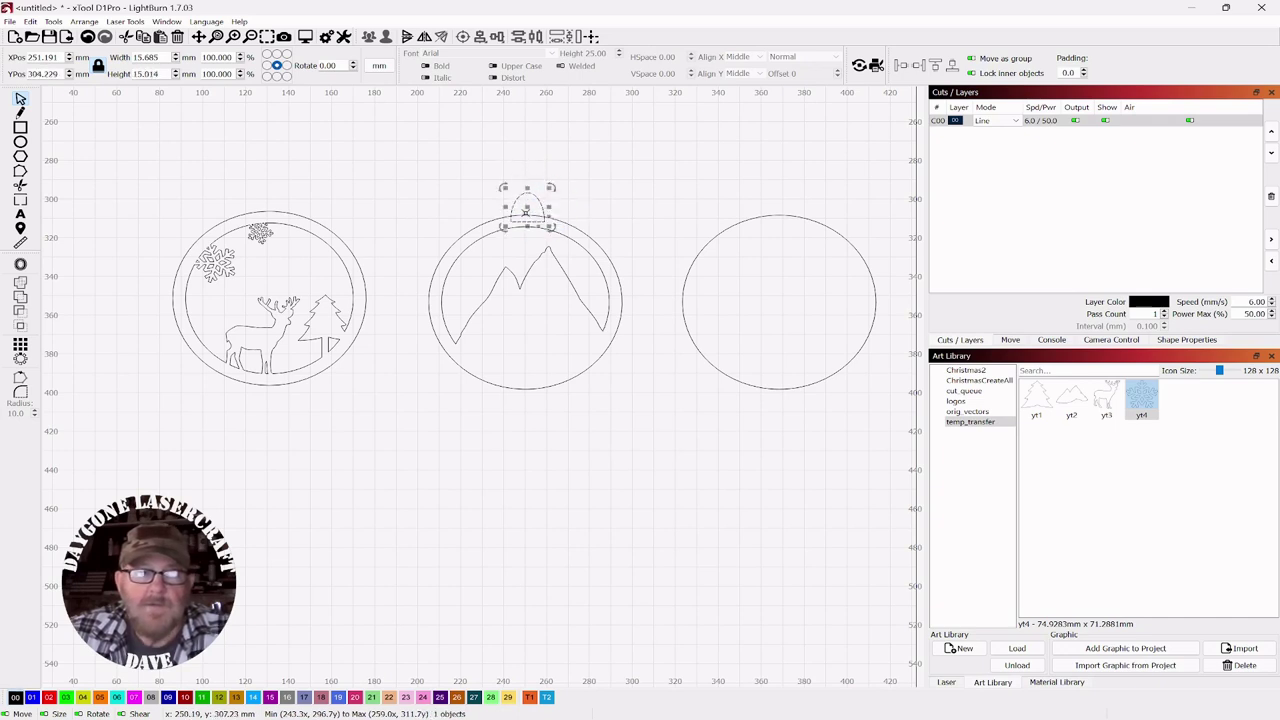
pyautogui.moveTo(528, 207); pyautogui.dragTo(526, 211)
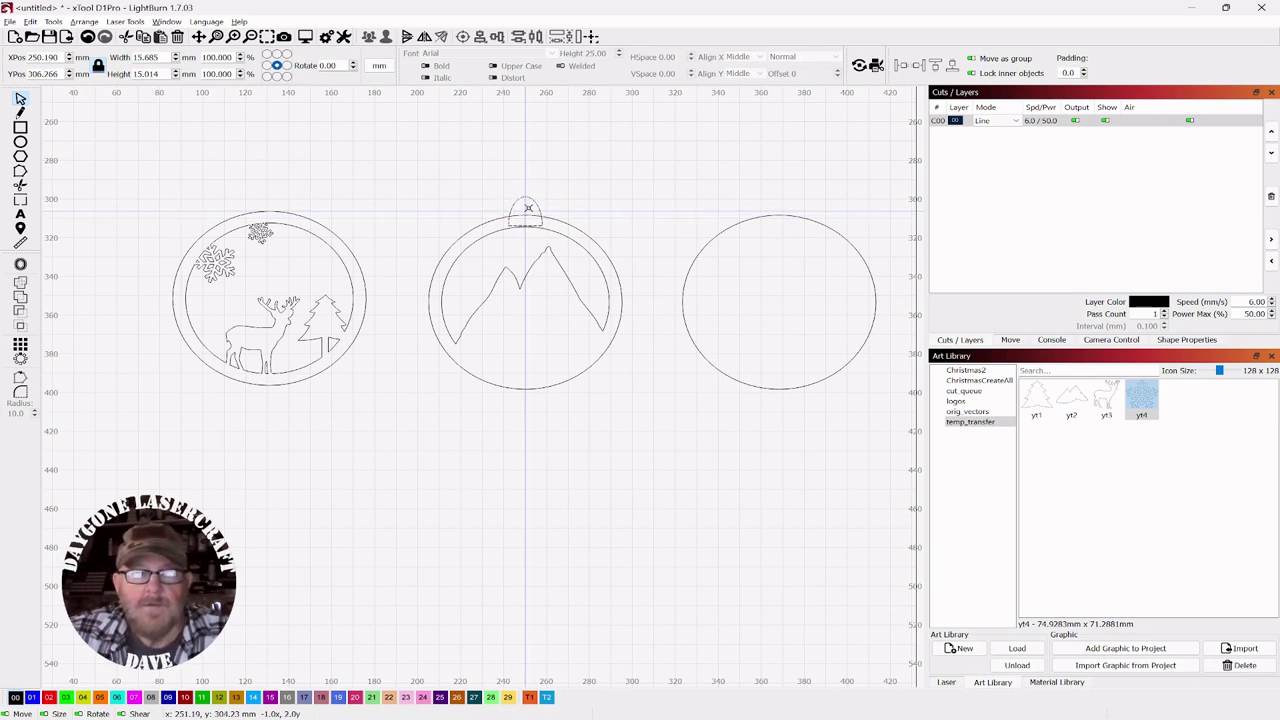
pyautogui.moveTo(527, 208); pyautogui.dragTo(527, 208)
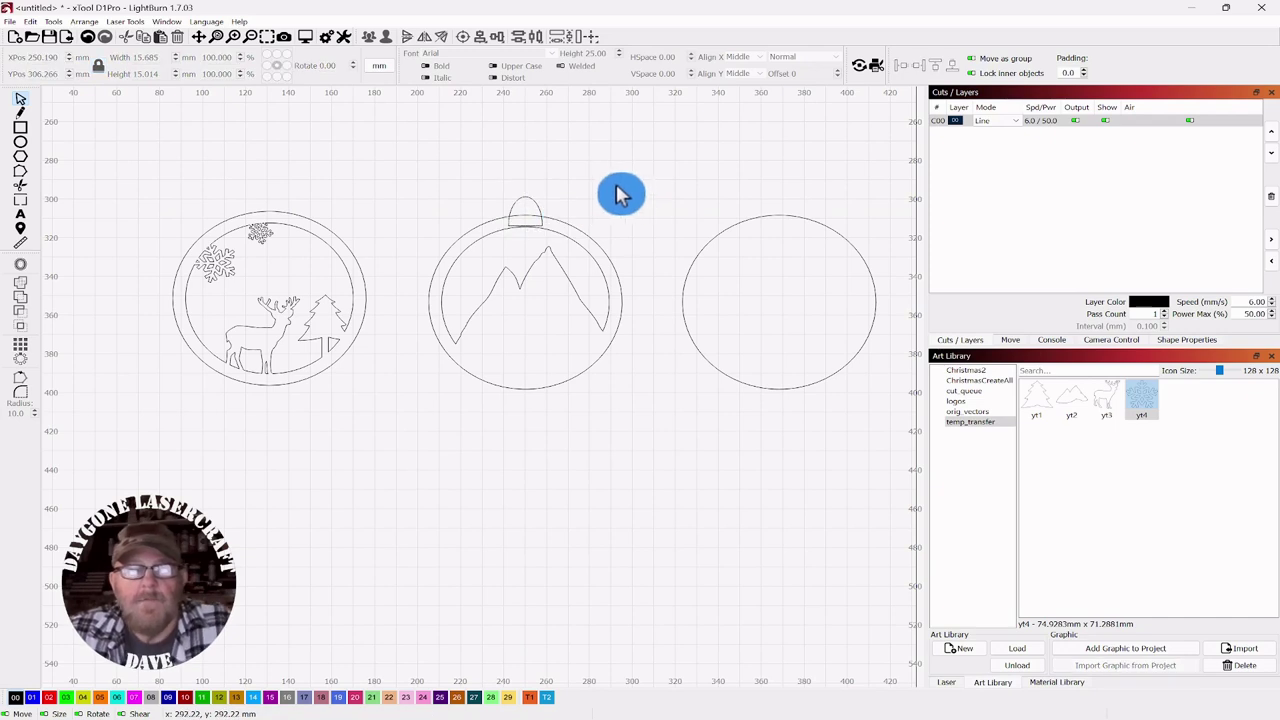
pyautogui.moveTo(614, 191); pyautogui.dragTo(437, 407)
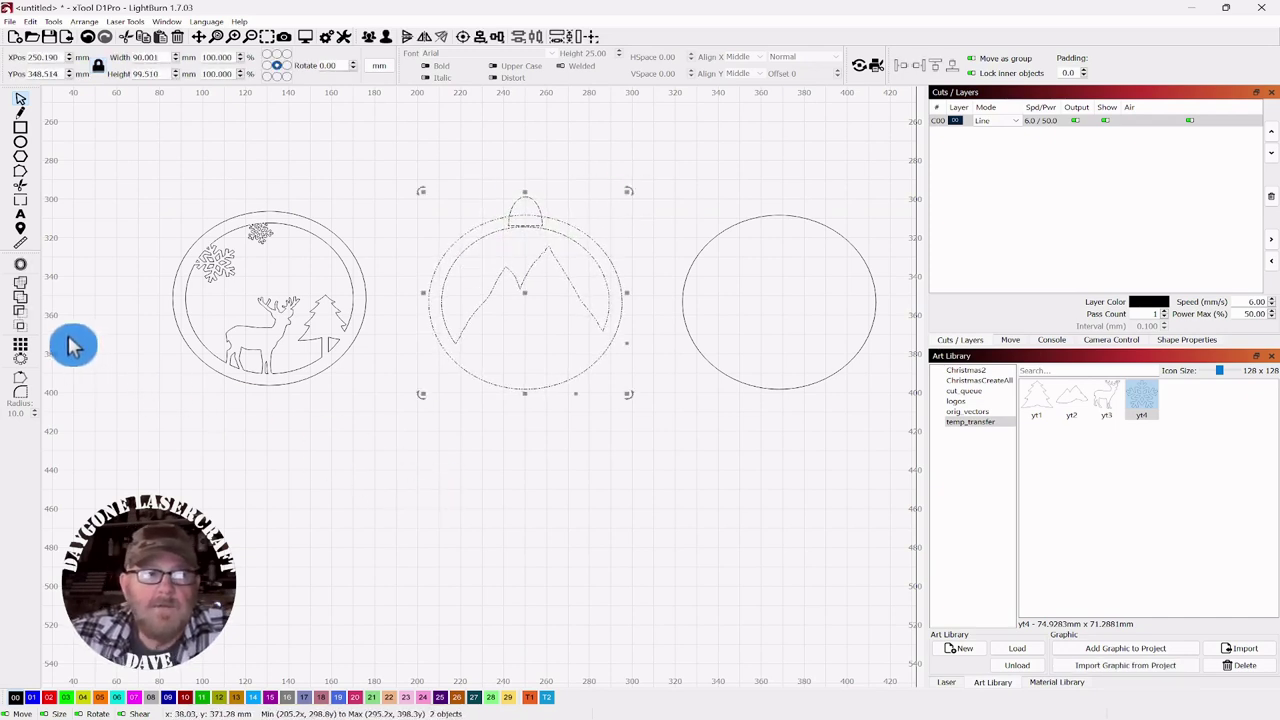
pyautogui.click(27, 290)
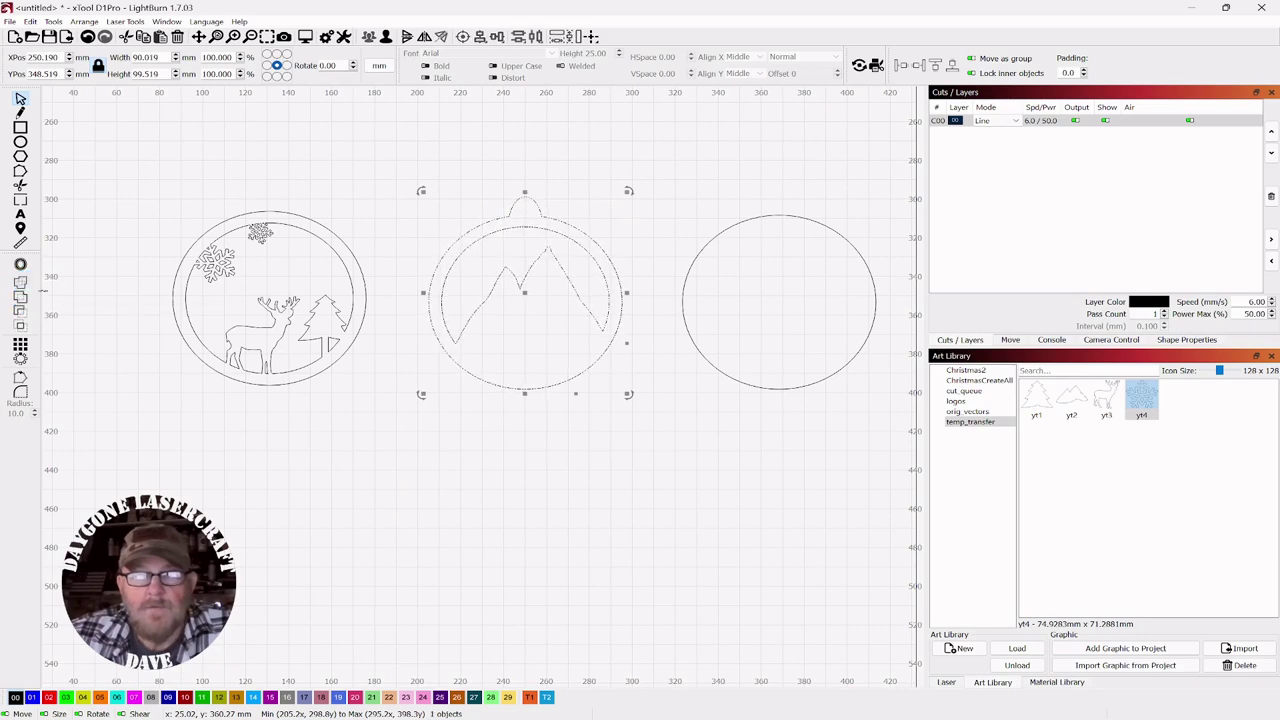
pyautogui.click(512, 485)
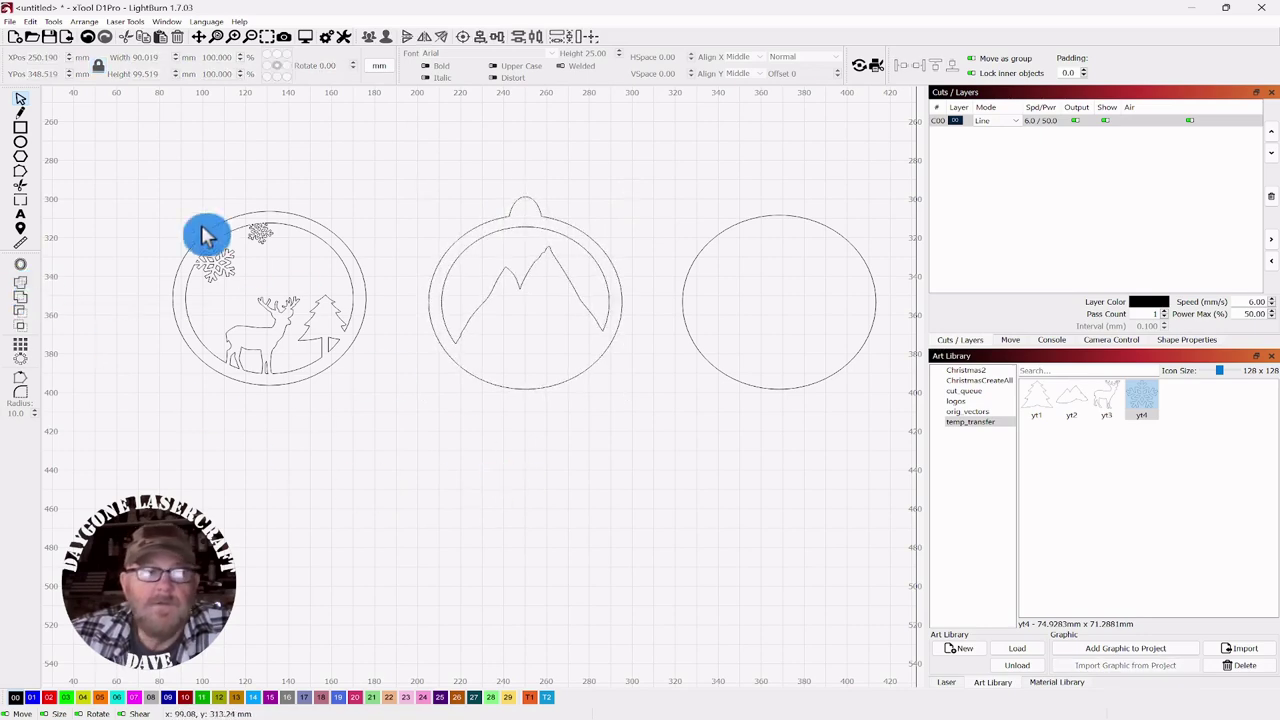
# - Draw a 4 mm circle and move it into the hanger tab
pyautogui.click(22, 142)
pyautogui.scroll(5, 569, 180)
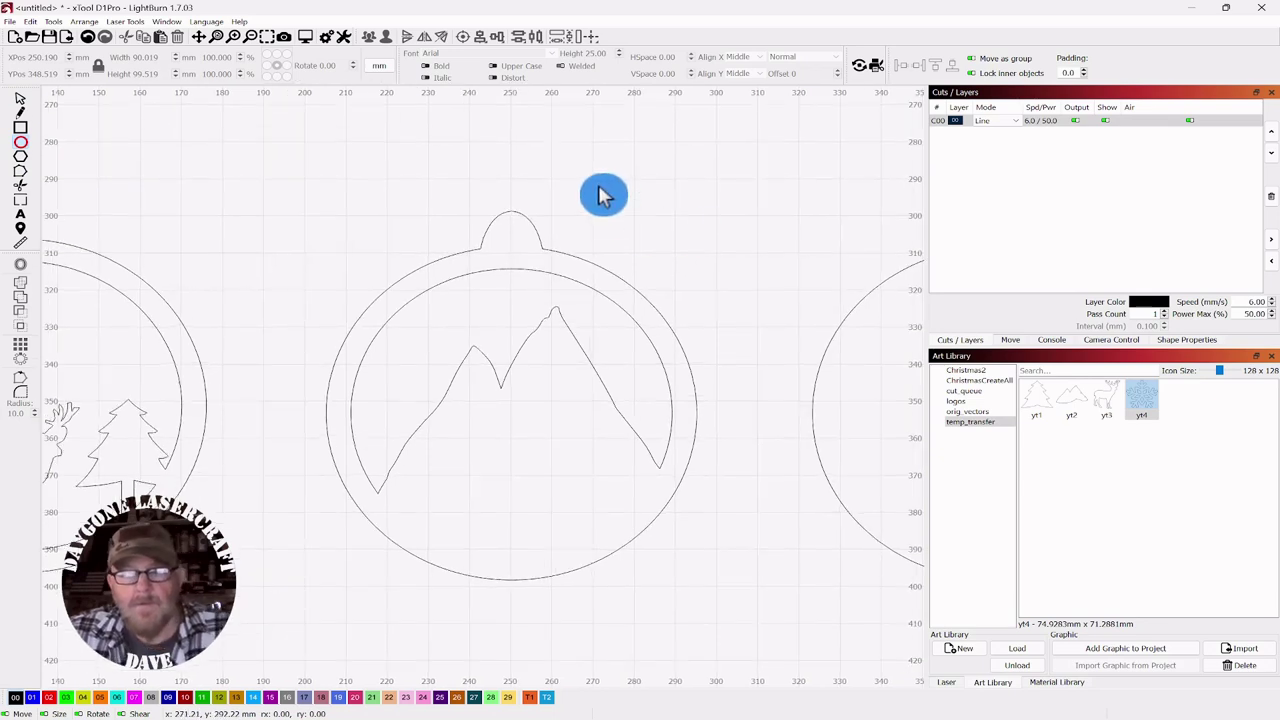
pyautogui.moveTo(615, 210); pyautogui.dragTo(617, 212)
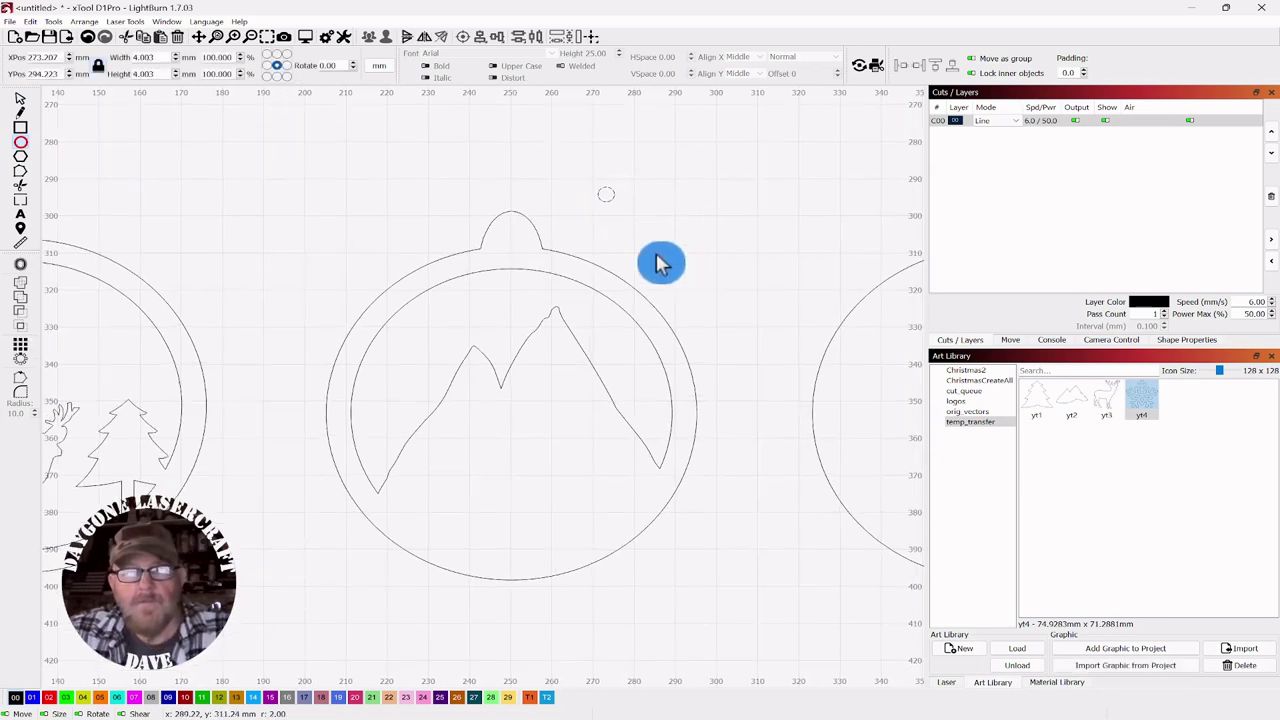
pyautogui.click(20, 99)
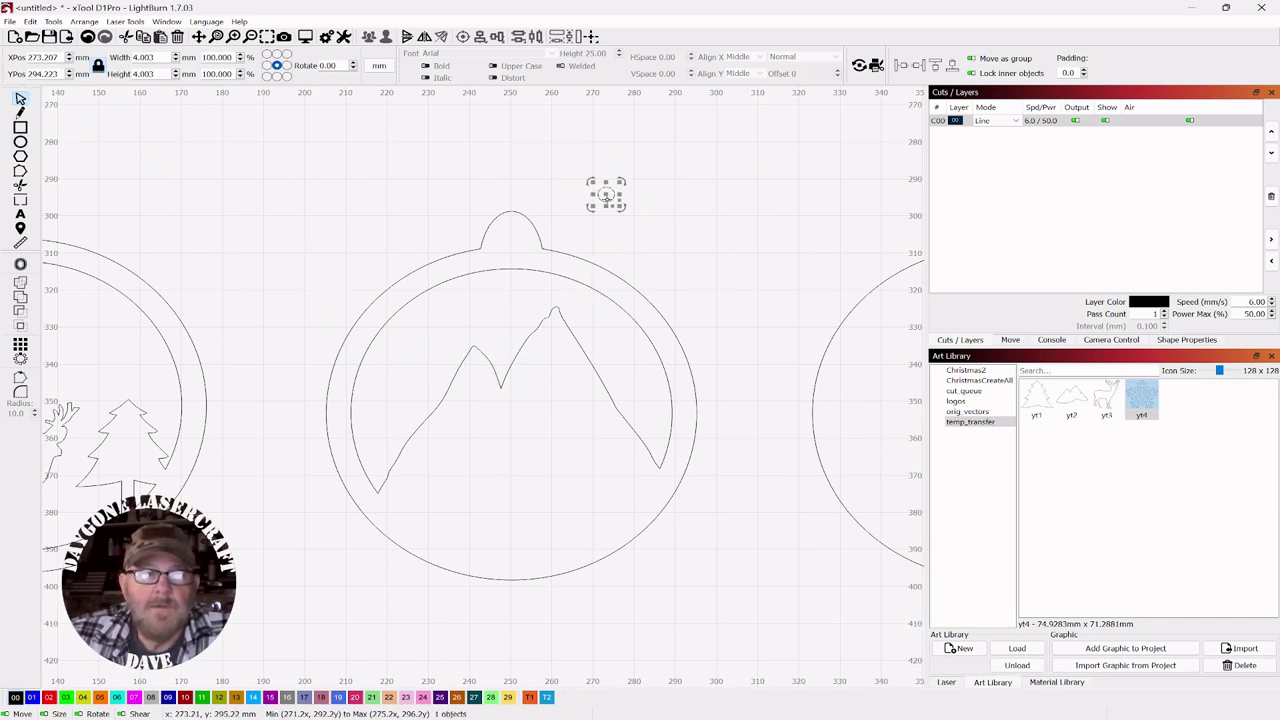
pyautogui.moveTo(606, 195); pyautogui.dragTo(514, 237)
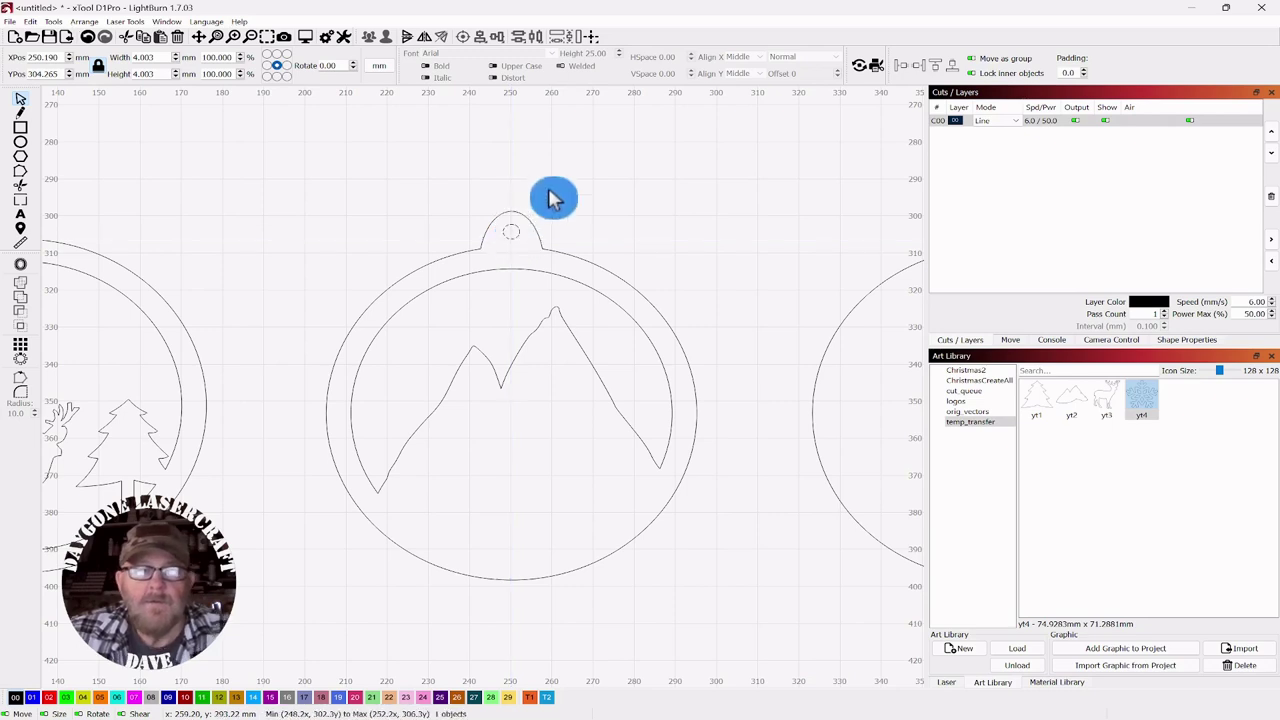
# - Group the hole with the mountain ornament and recentre the view on all three ornaments
pyautogui.moveTo(566, 184); pyautogui.dragTo(470, 262)
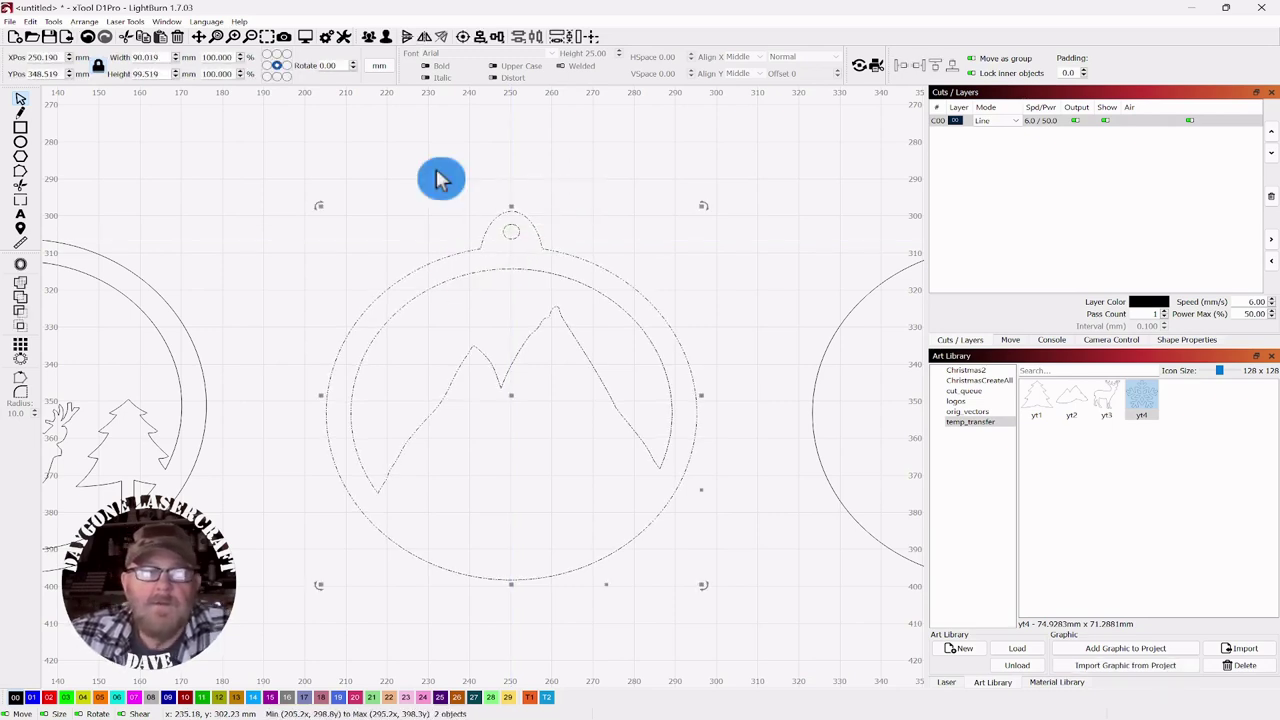
pyautogui.click(368, 37)
pyautogui.click(594, 165)
pyautogui.scroll(-4, 594, 165)
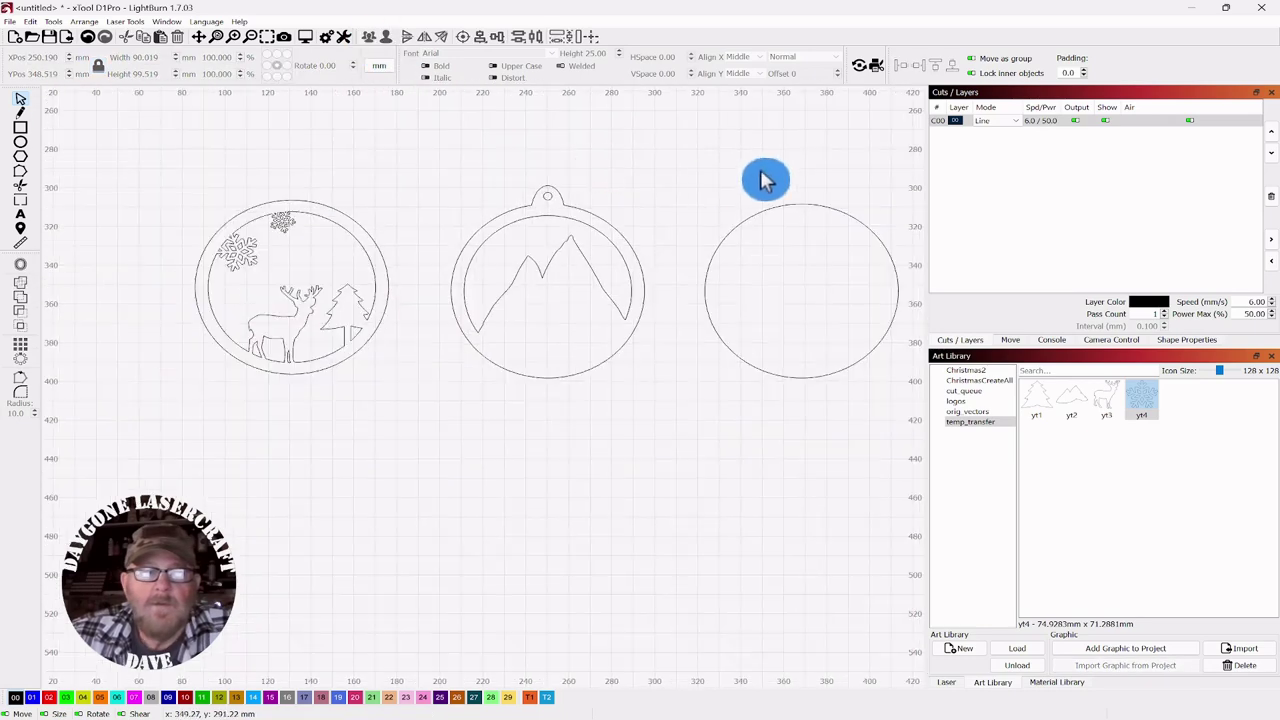
pyautogui.moveTo(733, 172); pyautogui.dragTo(676, 194)
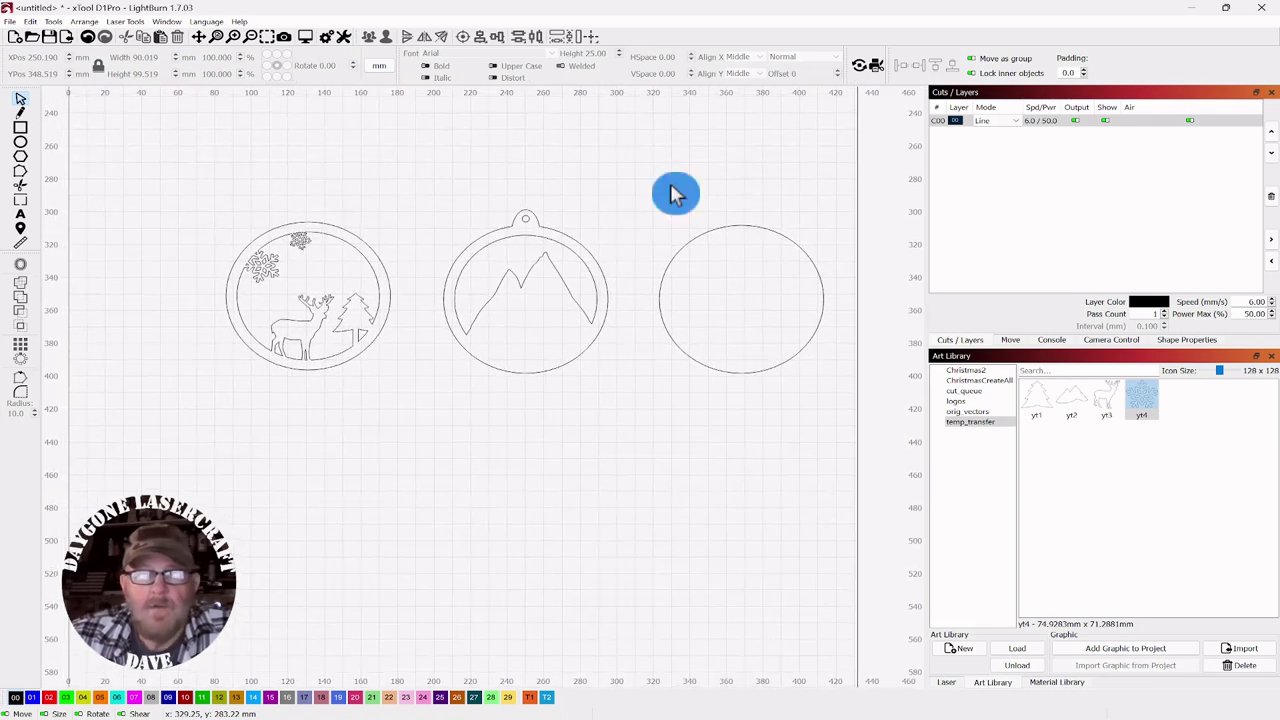